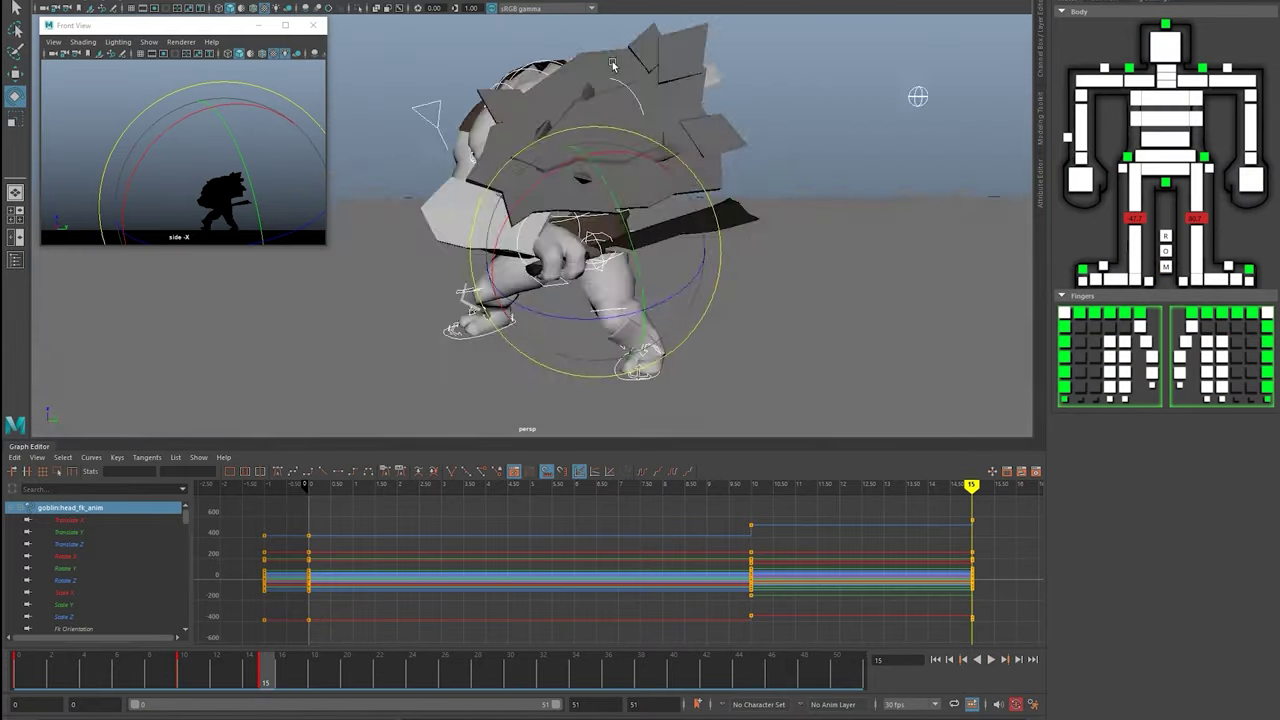
# - Orbit to front and side-rear views of the goblin with Rotate active, then scrub to a later pose
pyautogui.keyDown('alt'); pyautogui.moveTo(996, 414); pyautogui.dragTo(596, 167); pyautogui.keyUp('alt')
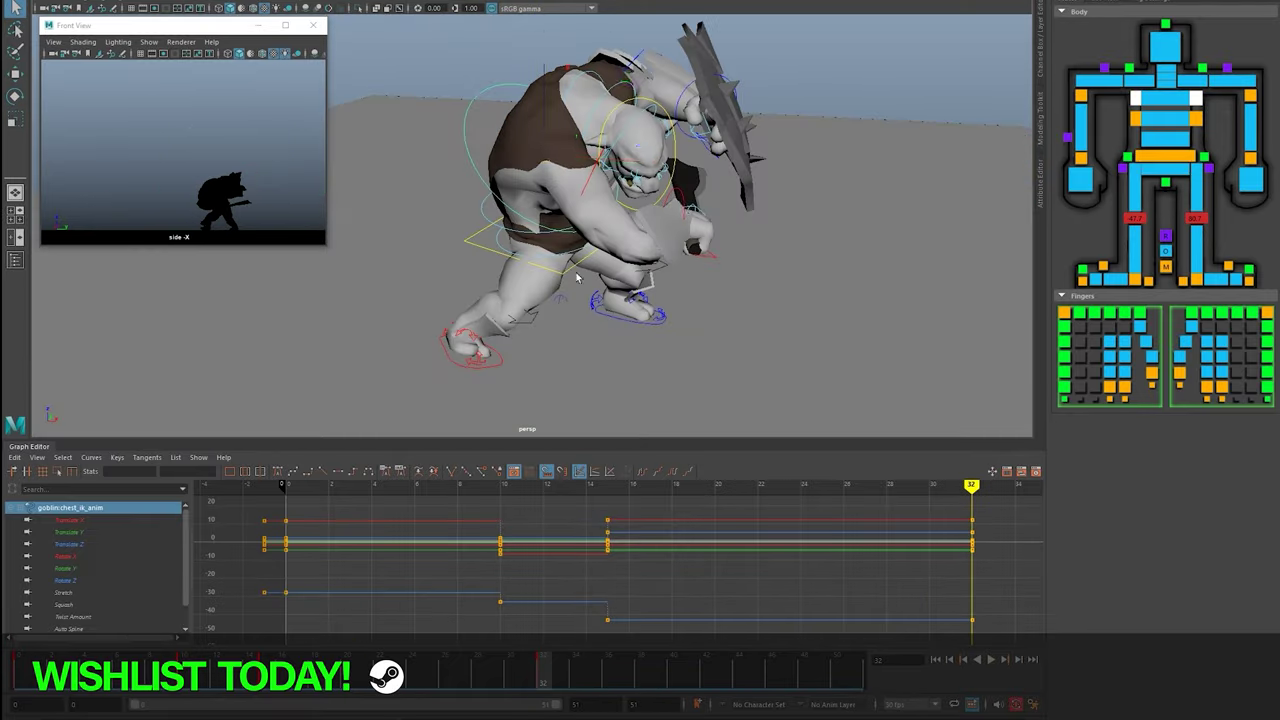
pyautogui.press('e')
pyautogui.keyDown('alt'); pyautogui.moveTo(576, 278); pyautogui.dragTo(878, 257); pyautogui.keyUp('alt')
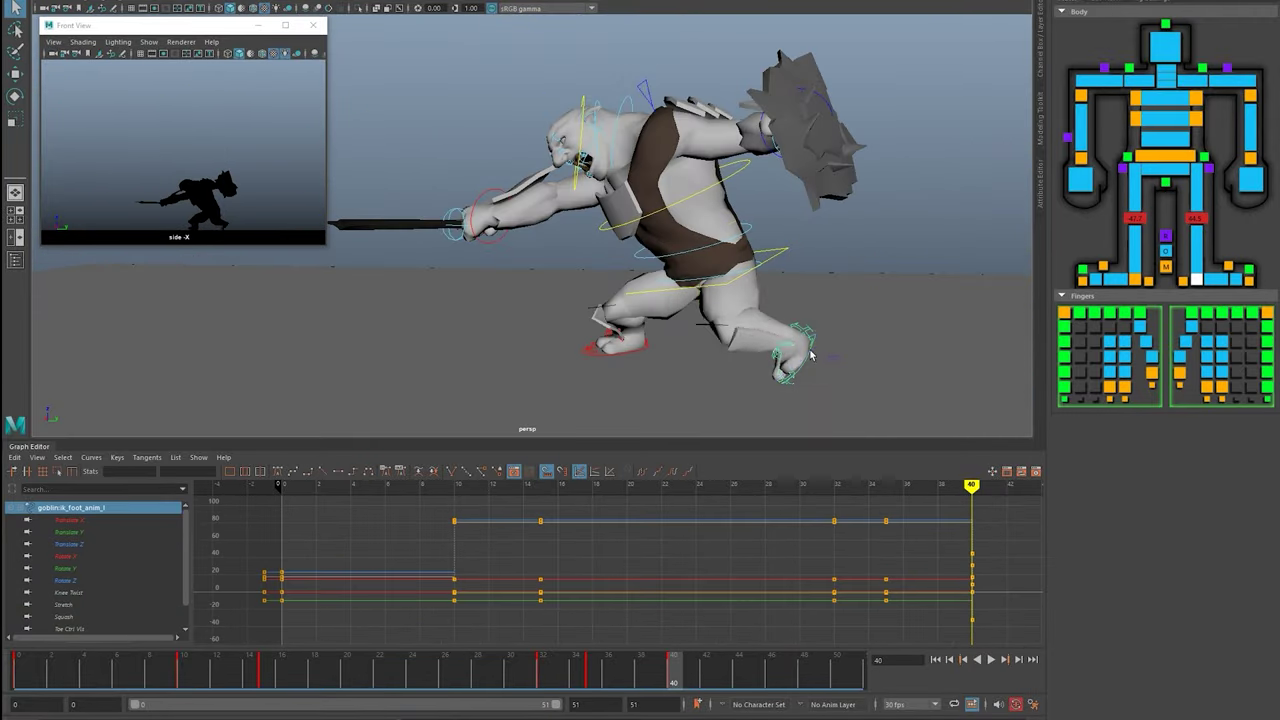
pyautogui.moveTo(376, 666); pyautogui.dragTo(693, 677)
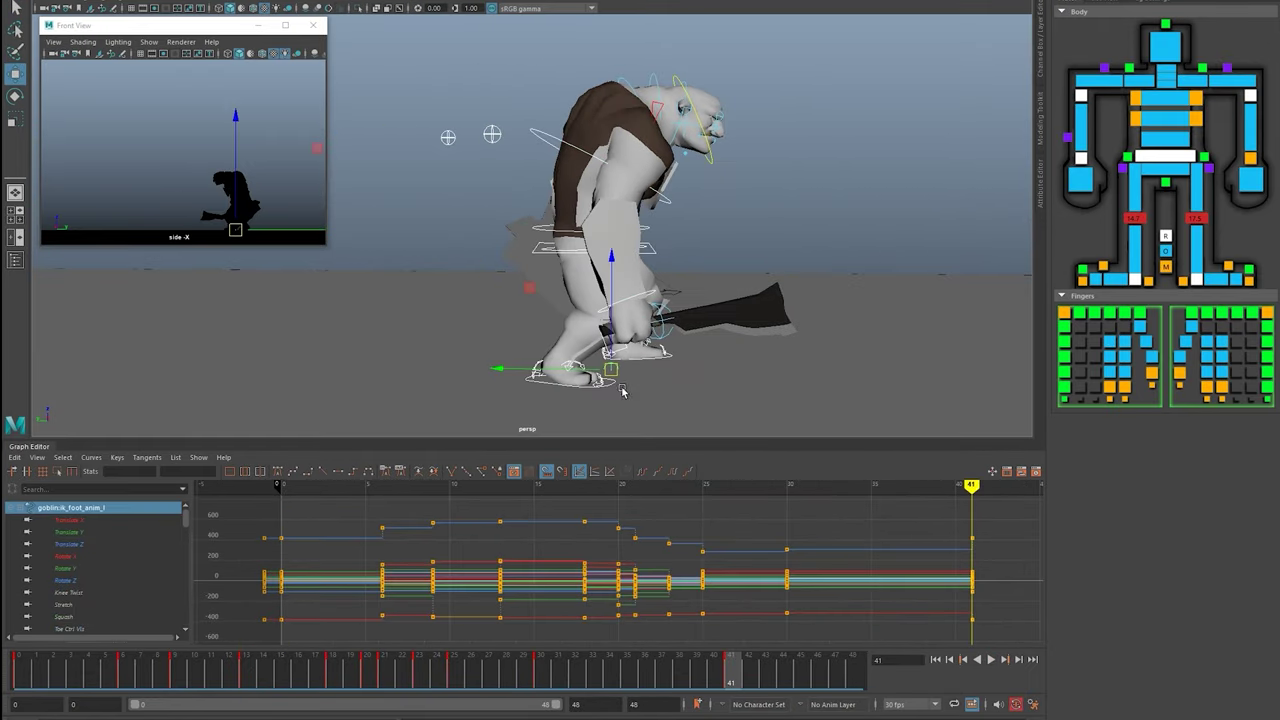
# - Play the slash from frame 40 until the goblin settles into its neutral stance
pyautogui.click(717, 672)
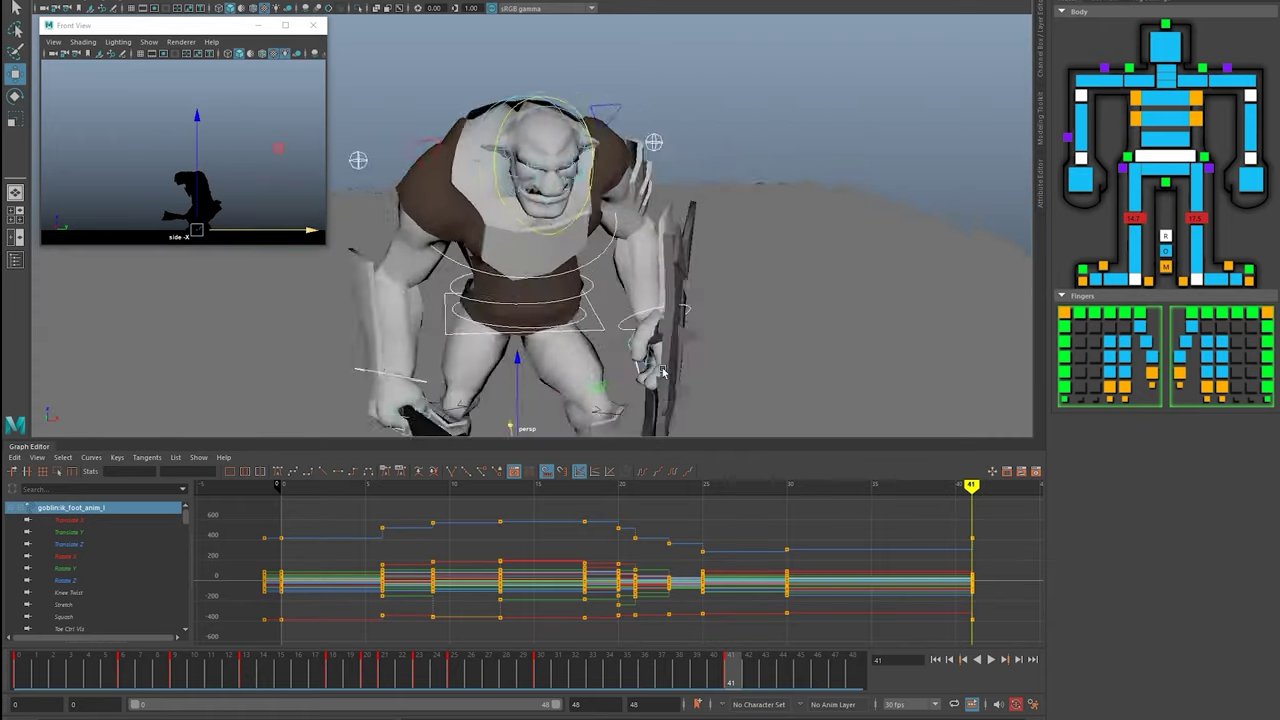
pyautogui.click(965, 660)
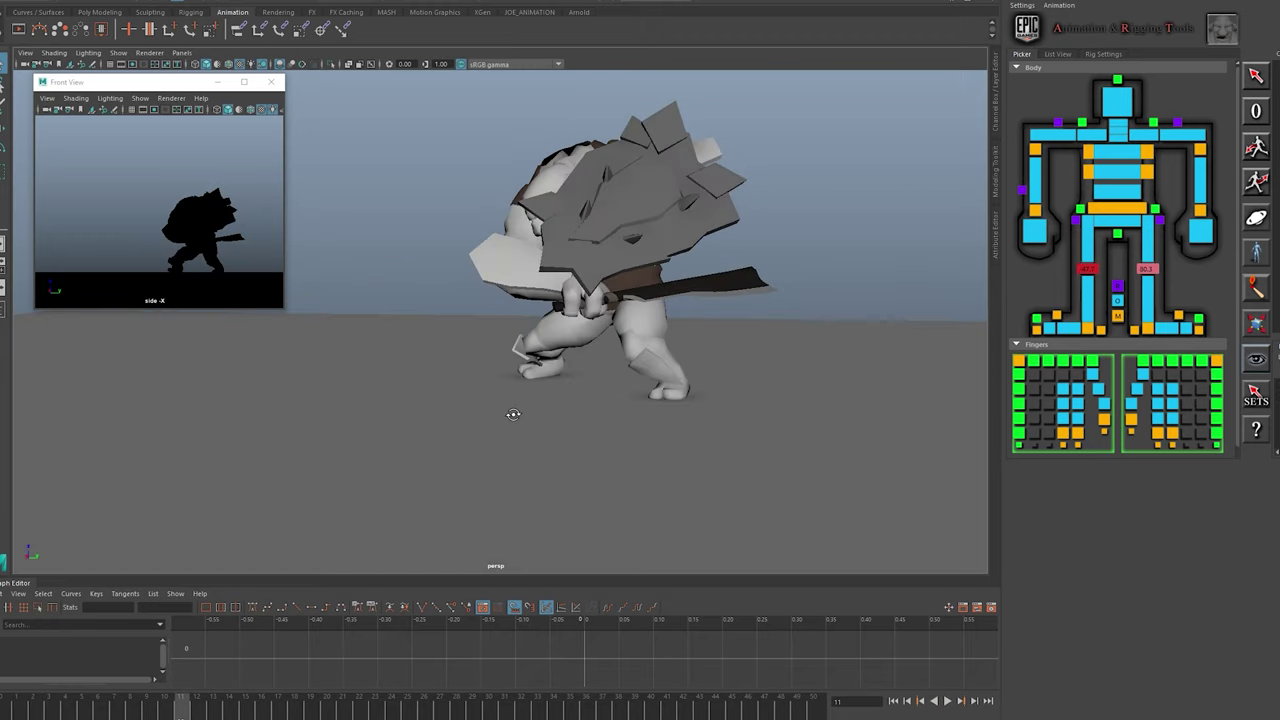
# - Orbit around the goblin's crouched shield wind-up from every side, then scrub frames 11 to 18
pyautogui.moveTo(527, 414)
pyautogui.keyDown('alt'); pyautogui.mouseDown()
pyautogui.moveTo(540, 420)
pyautogui.moveTo(563, 394)
pyautogui.moveTo(553, 400)
pyautogui.mouseUp(); pyautogui.keyUp('alt')
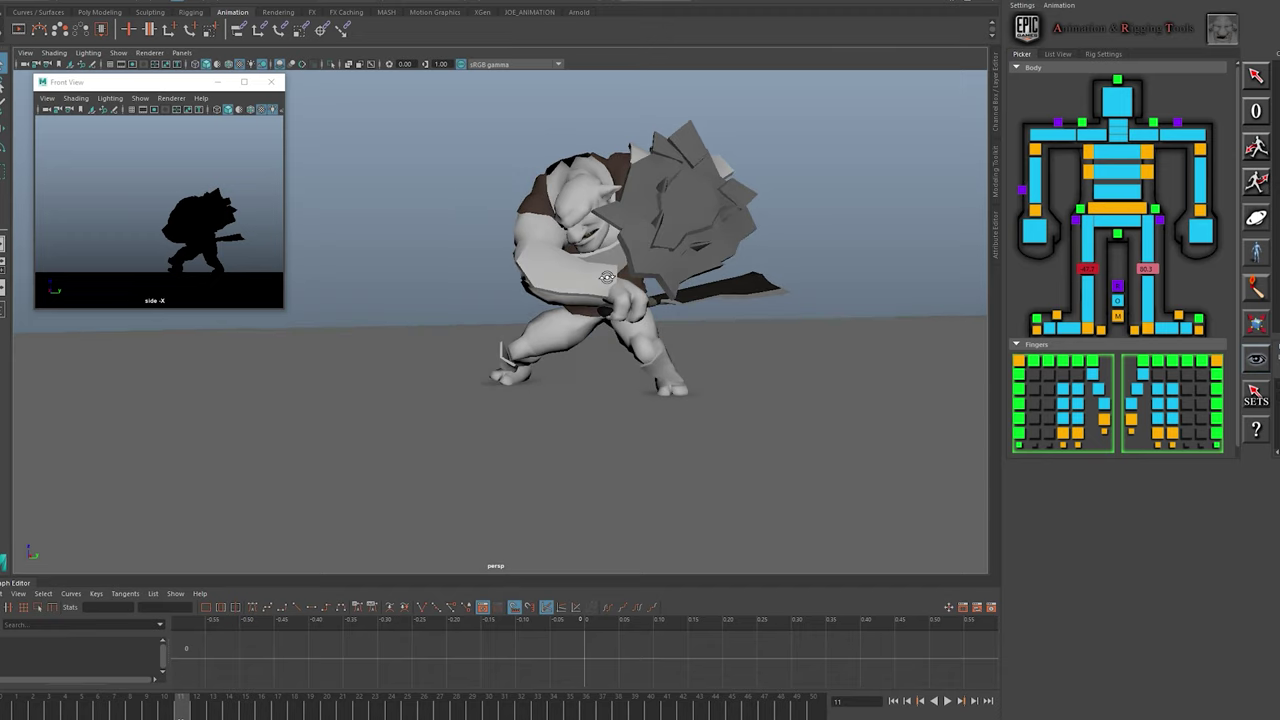
pyautogui.moveTo(560, 330)
pyautogui.keyDown('alt'); pyautogui.mouseDown()
pyautogui.moveTo(849, 266)
pyautogui.moveTo(837, 420)
pyautogui.moveTo(737, 434)
pyautogui.mouseUp(); pyautogui.keyUp('alt')
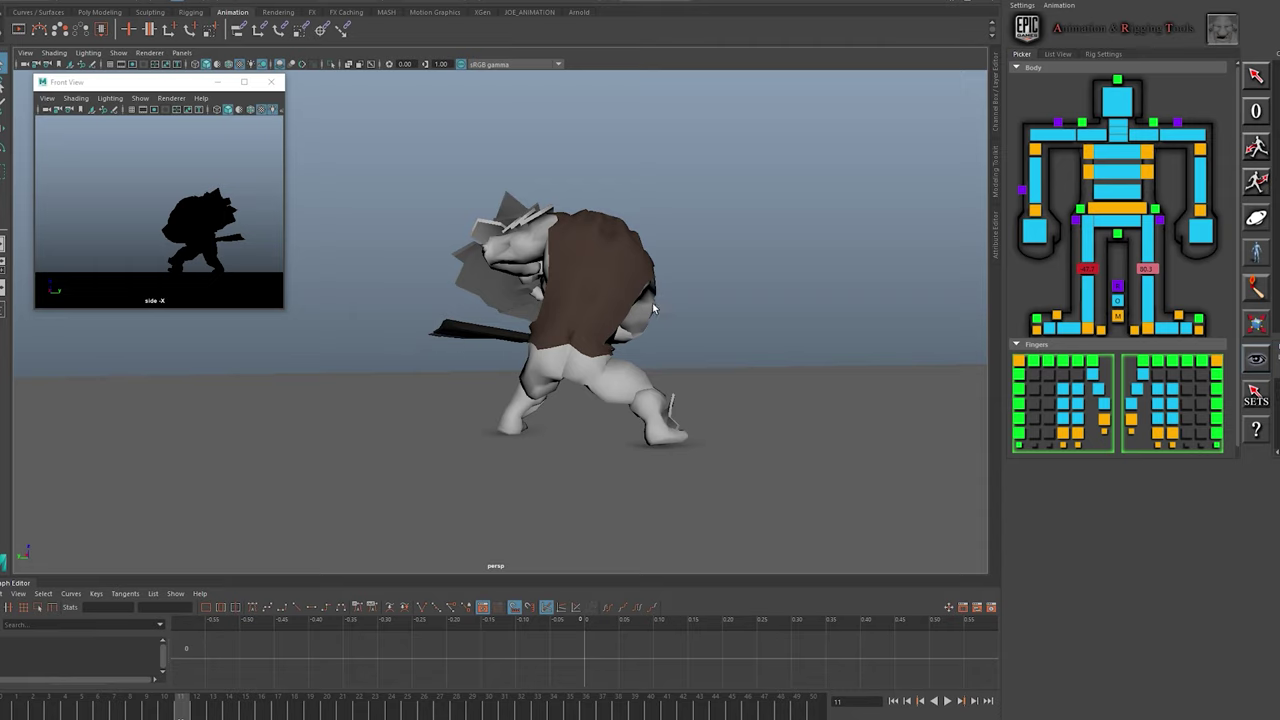
pyautogui.moveTo(652, 310)
pyautogui.keyDown('alt'); pyautogui.mouseDown()
pyautogui.moveTo(714, 300)
pyautogui.moveTo(643, 380)
pyautogui.moveTo(681, 398)
pyautogui.mouseUp(); pyautogui.keyUp('alt')
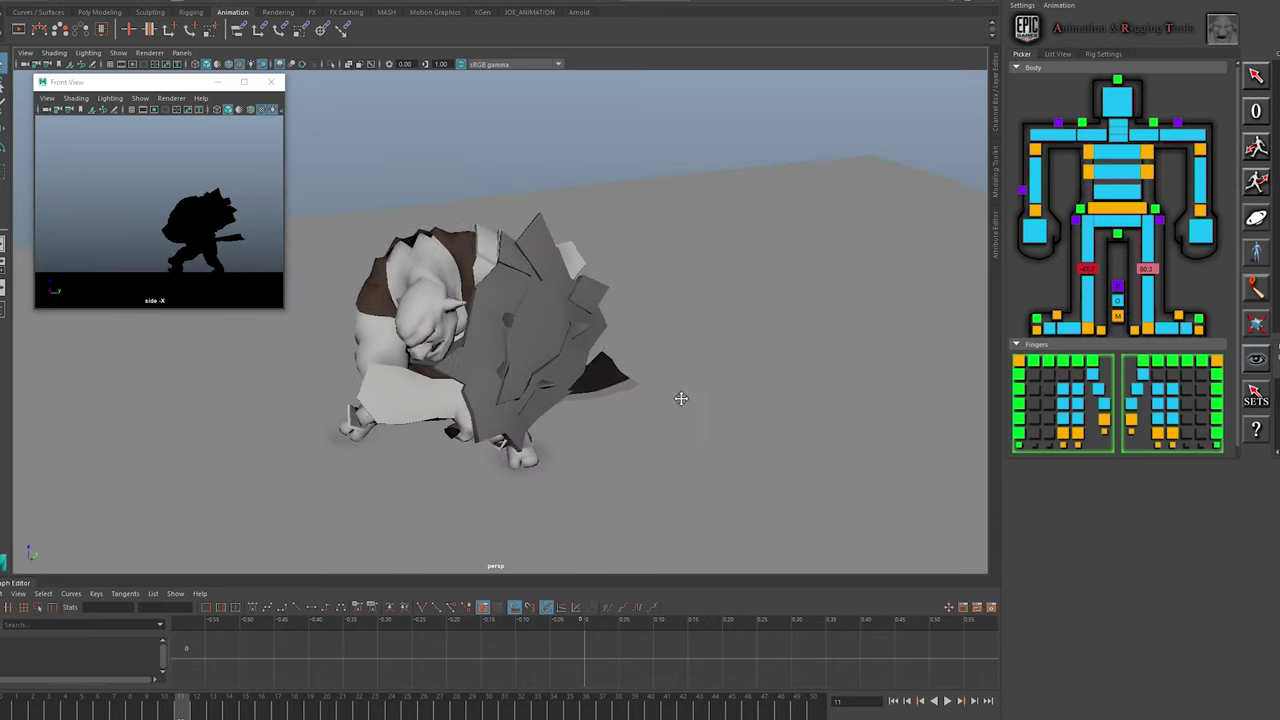
pyautogui.keyDown('alt'); pyautogui.moveTo(681, 398); pyautogui.dragTo(797, 398, button='middle'); pyautogui.keyUp('alt')
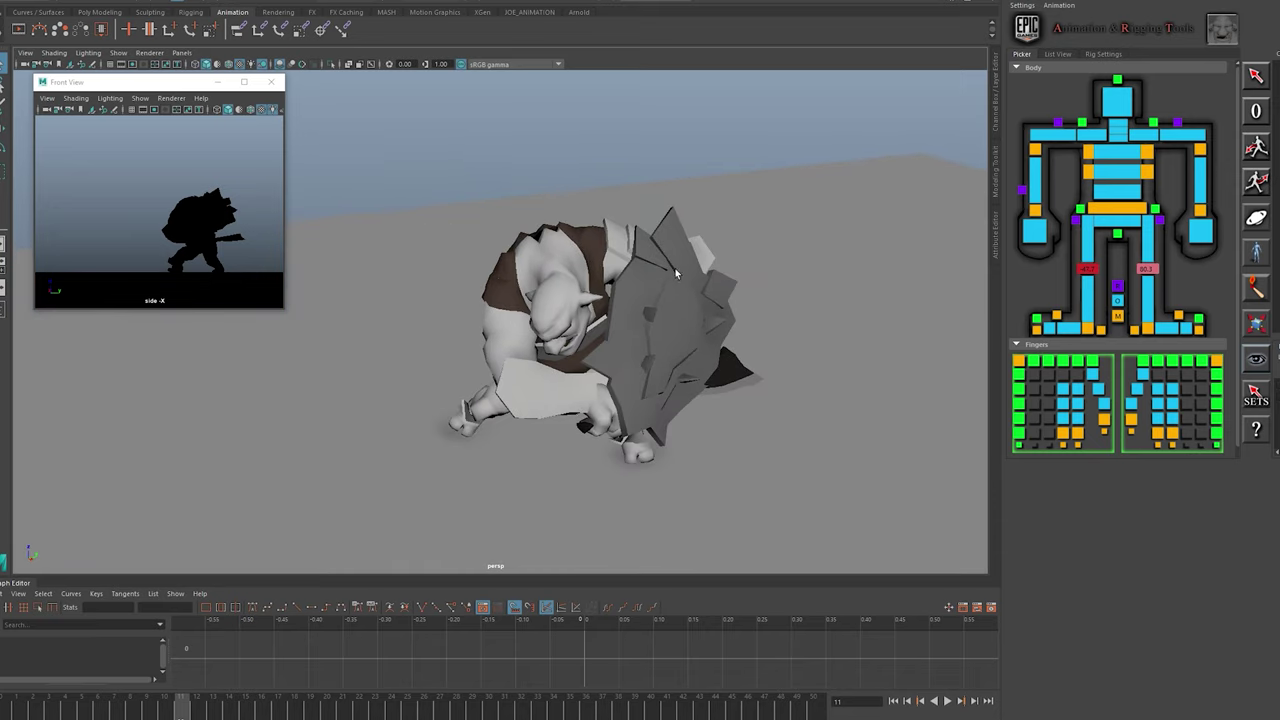
pyautogui.moveTo(617, 388)
pyautogui.keyDown('alt'); pyautogui.mouseDown()
pyautogui.moveTo(674, 371)
pyautogui.moveTo(594, 354)
pyautogui.mouseUp(); pyautogui.keyUp('alt')
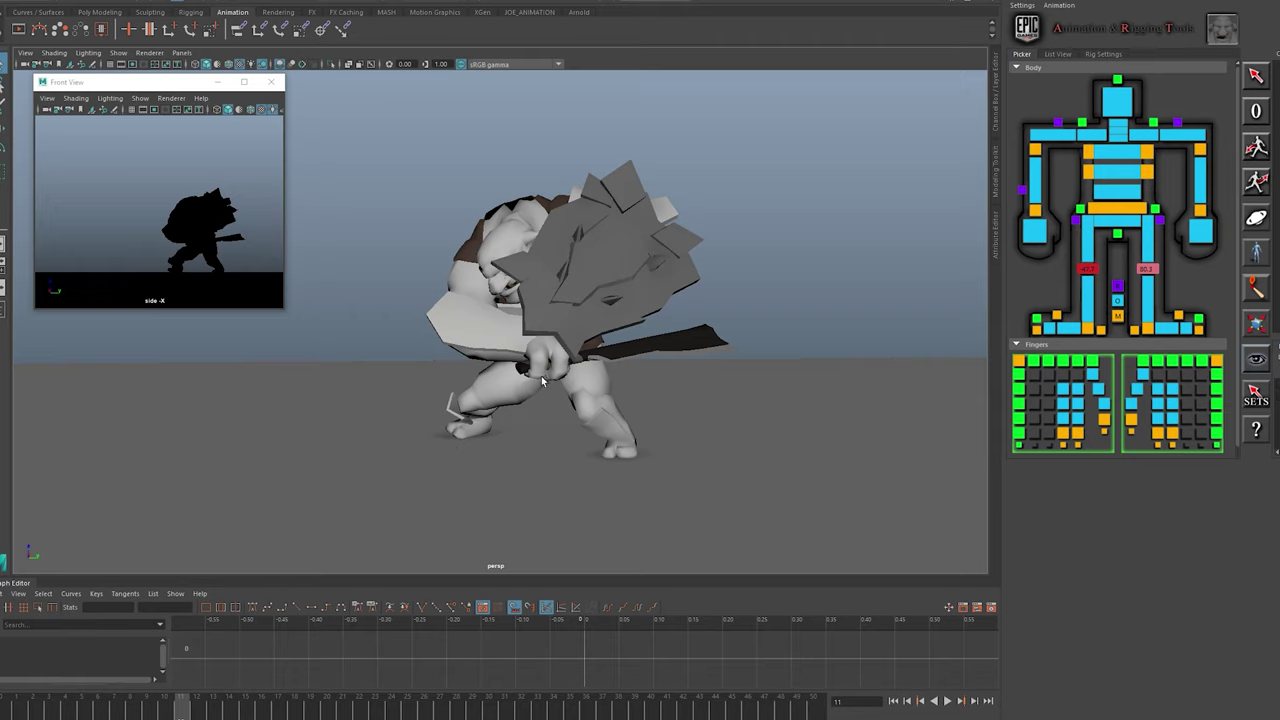
pyautogui.keyDown('alt'); pyautogui.moveTo(516, 445); pyautogui.dragTo(651, 446); pyautogui.keyUp('alt')
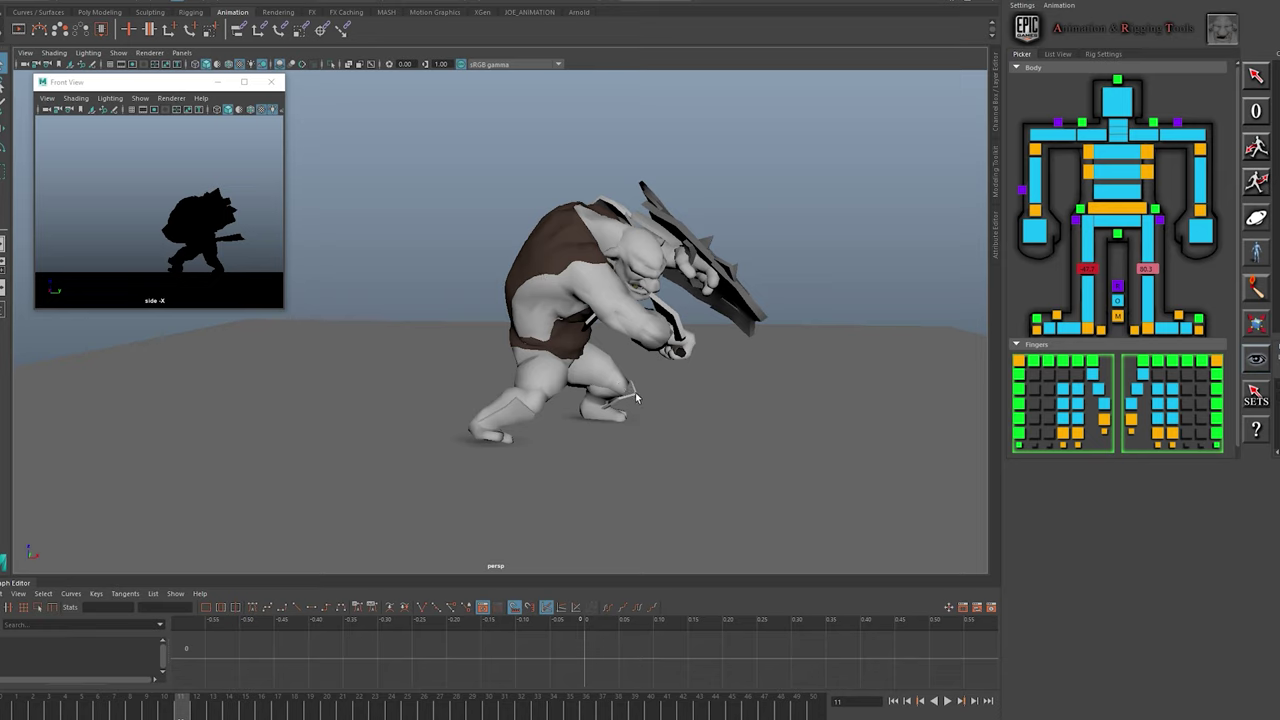
pyautogui.keyDown('alt'); pyautogui.moveTo(635, 398); pyautogui.dragTo(540, 393); pyautogui.keyUp('alt')
pyautogui.keyDown('alt'); pyautogui.moveTo(617, 366); pyautogui.dragTo(588, 398); pyautogui.keyUp('alt')
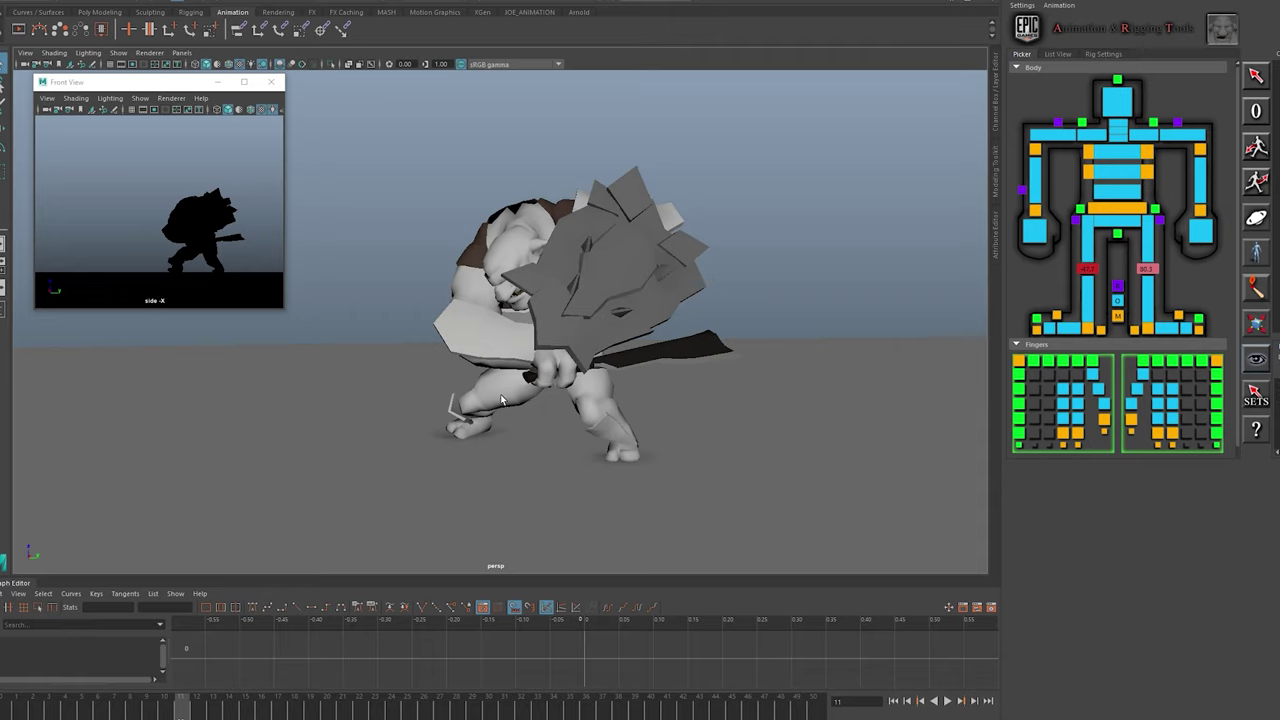
pyautogui.moveTo(187, 713); pyautogui.dragTo(292, 703)
# - Play the lunge and orbit low around the goblin while stepping forward through it
pyautogui.hotkey('alt', 'v')
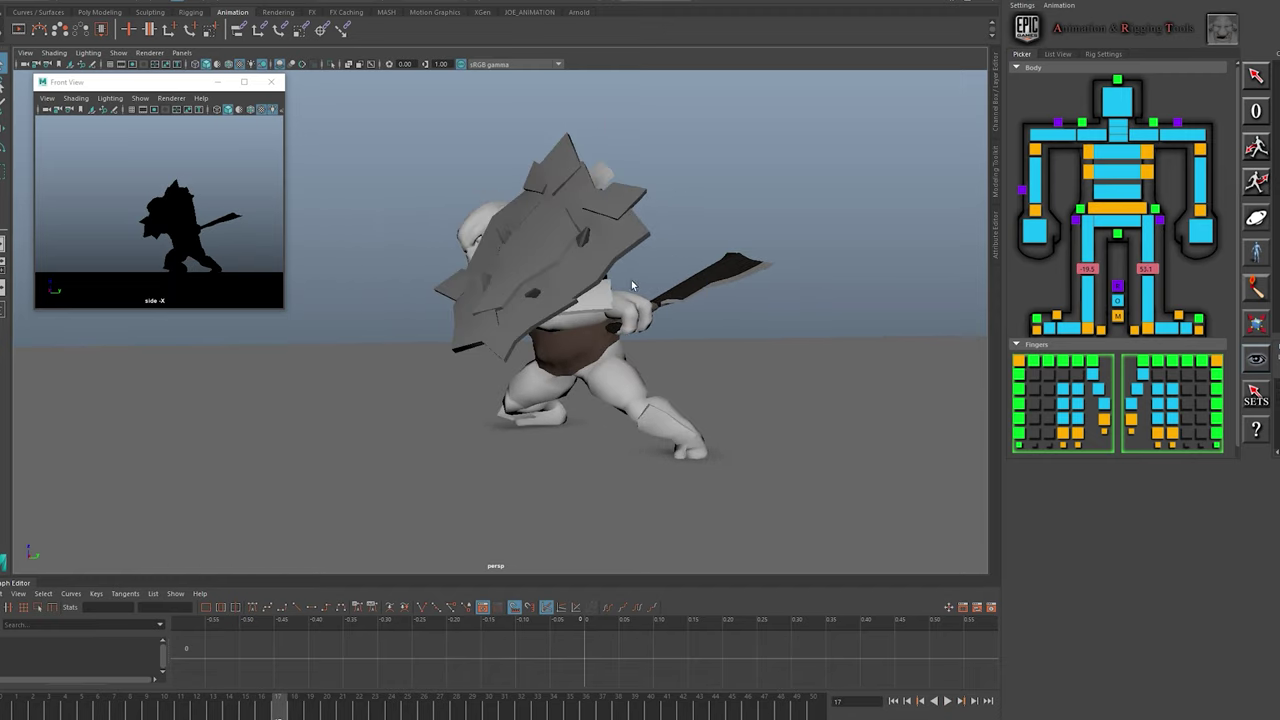
pyautogui.keyDown('alt'); pyautogui.moveTo(632, 286); pyautogui.dragTo(533, 419); pyautogui.keyUp('alt')
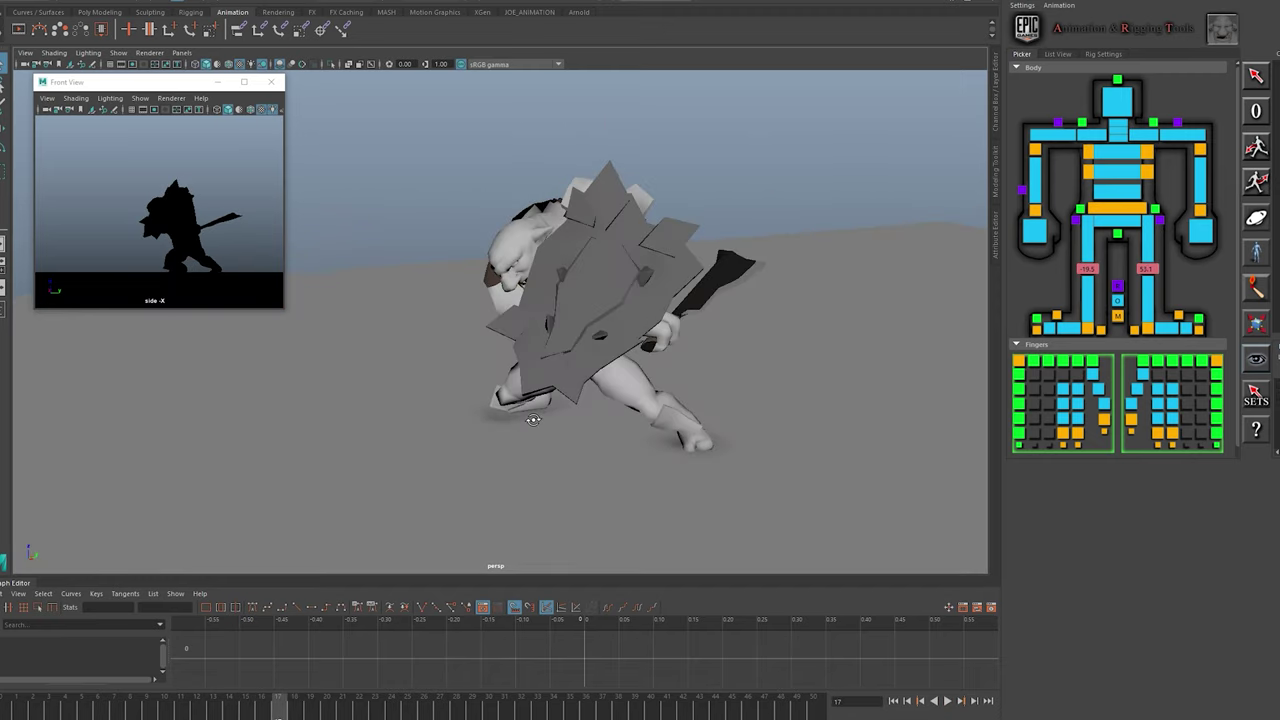
pyautogui.keyDown('alt'); pyautogui.moveTo(574, 496); pyautogui.dragTo(538, 485); pyautogui.keyUp('alt')
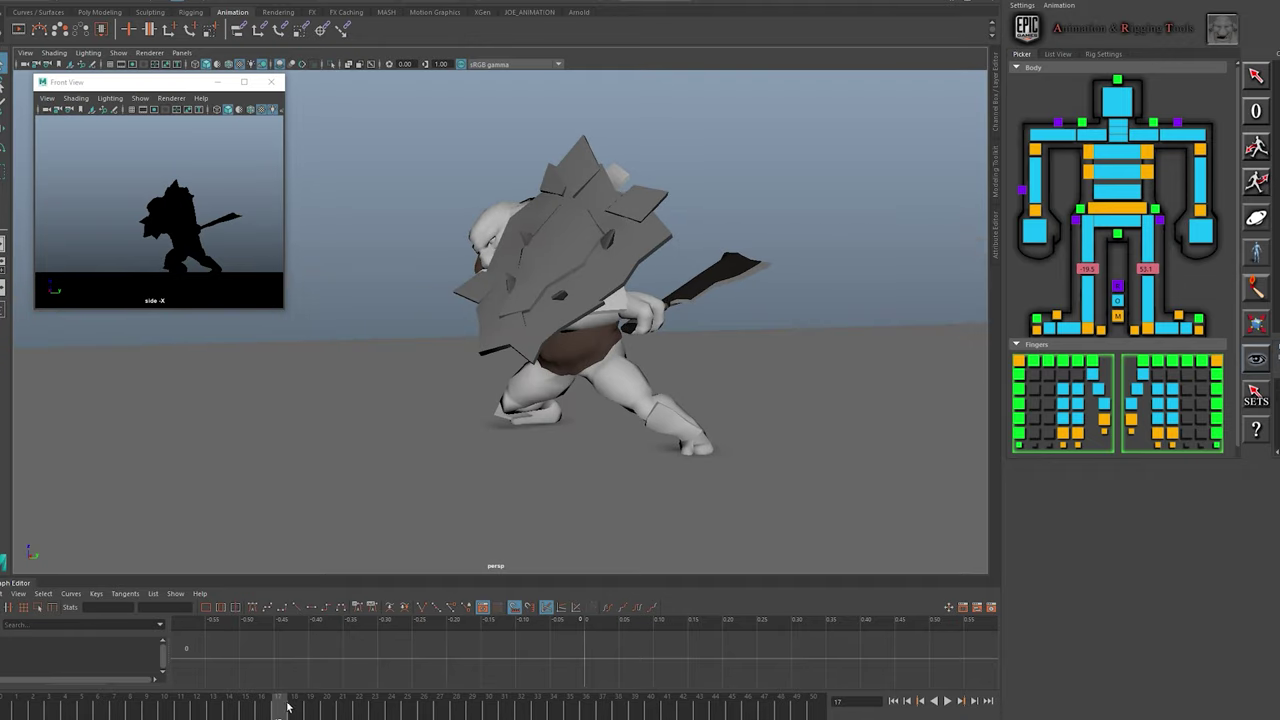
pyautogui.moveTo(287, 708); pyautogui.dragTo(350, 716)
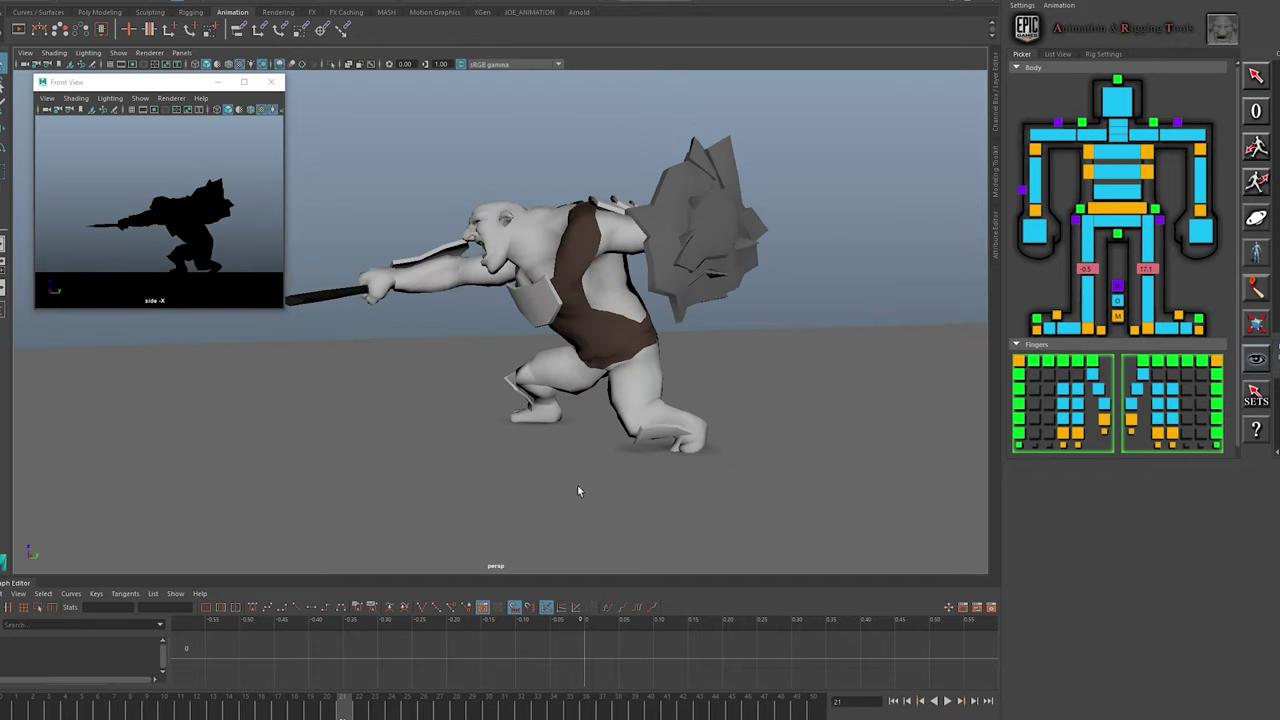
pyautogui.keyDown('alt'); pyautogui.moveTo(578, 491); pyautogui.dragTo(562, 485, button='middle'); pyautogui.keyUp('alt')
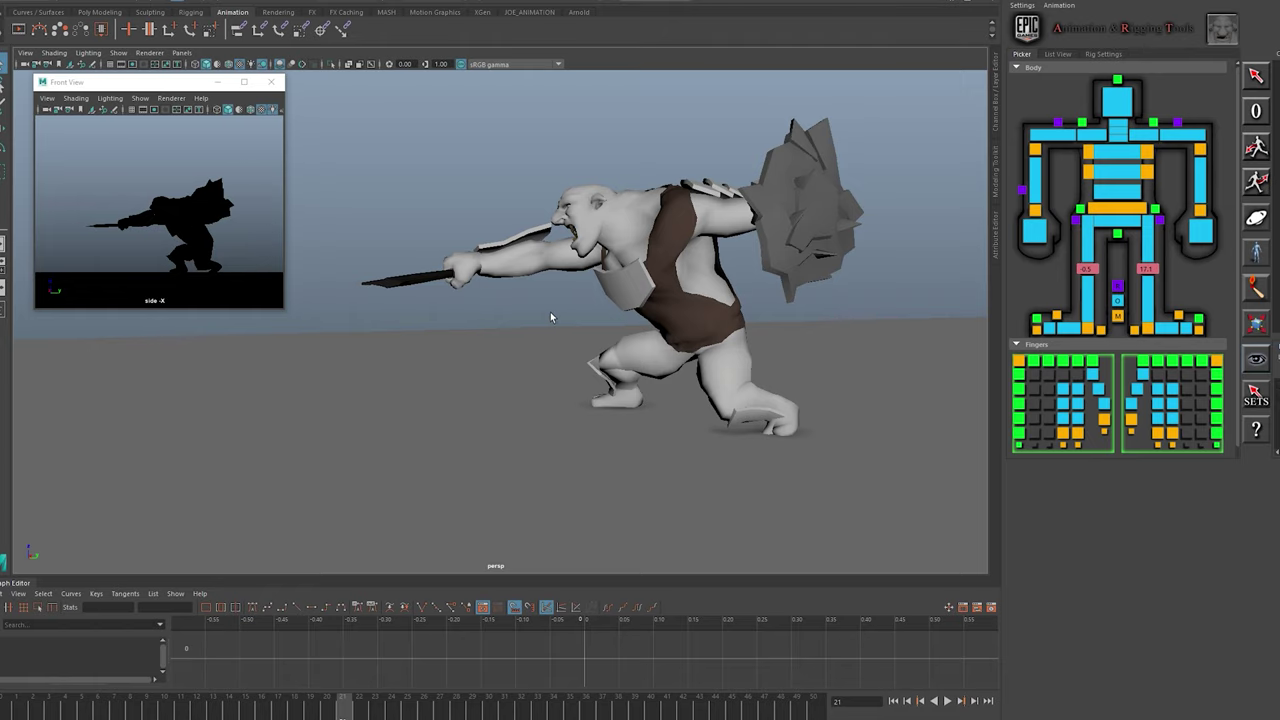
# - Check the sword thrust from frontal and side-on angles, scrubbing from frame 21 to 28
pyautogui.keyDown('alt'); pyautogui.moveTo(550, 312); pyautogui.dragTo(520, 338); pyautogui.keyUp('alt')
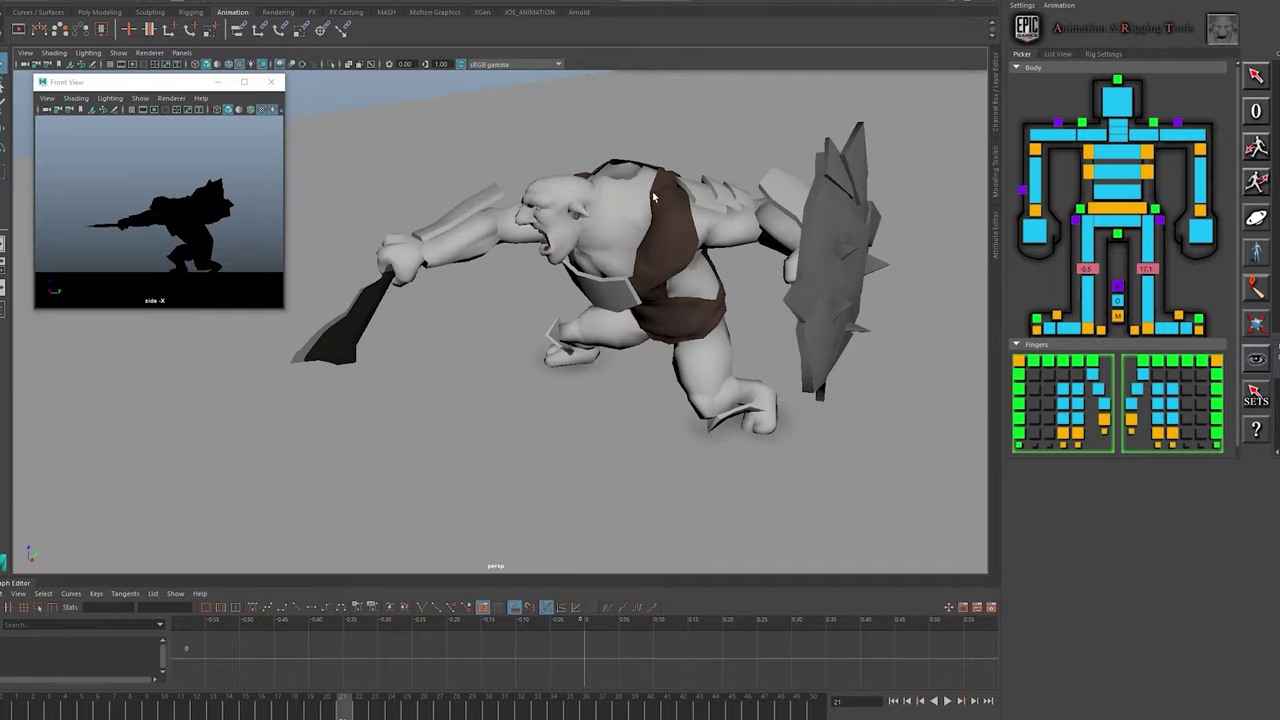
pyautogui.keyDown('alt'); pyautogui.moveTo(770, 392); pyautogui.dragTo(477, 462); pyautogui.keyUp('alt')
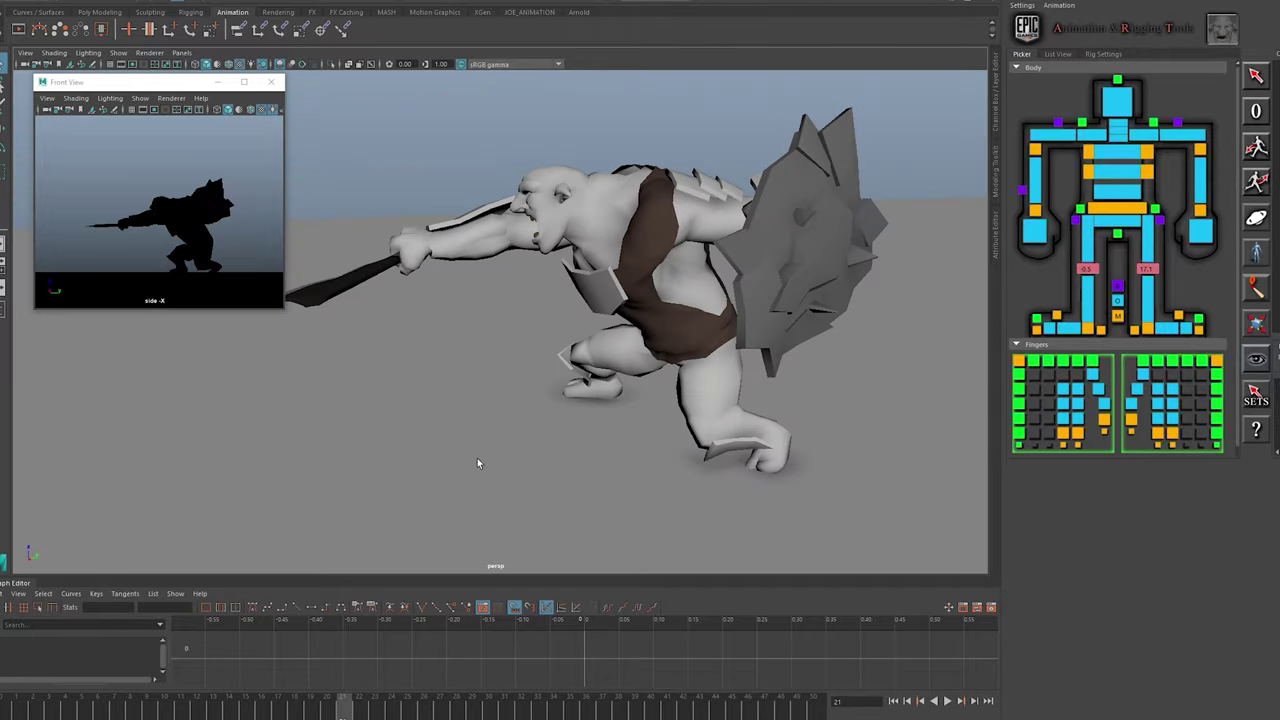
pyautogui.moveTo(335, 709); pyautogui.dragTo(371, 704)
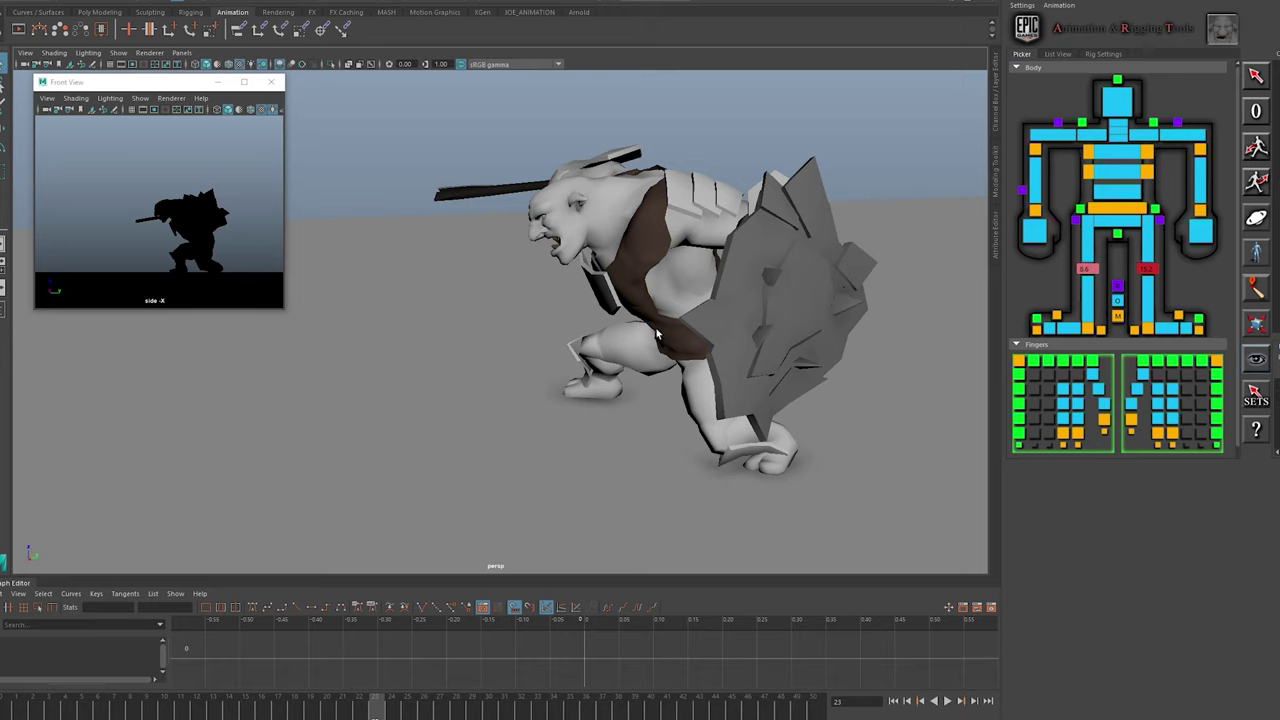
pyautogui.keyDown('alt'); pyautogui.moveTo(657, 335); pyautogui.dragTo(560, 420); pyautogui.keyUp('alt')
pyautogui.moveTo(375, 704); pyautogui.dragTo(453, 712)
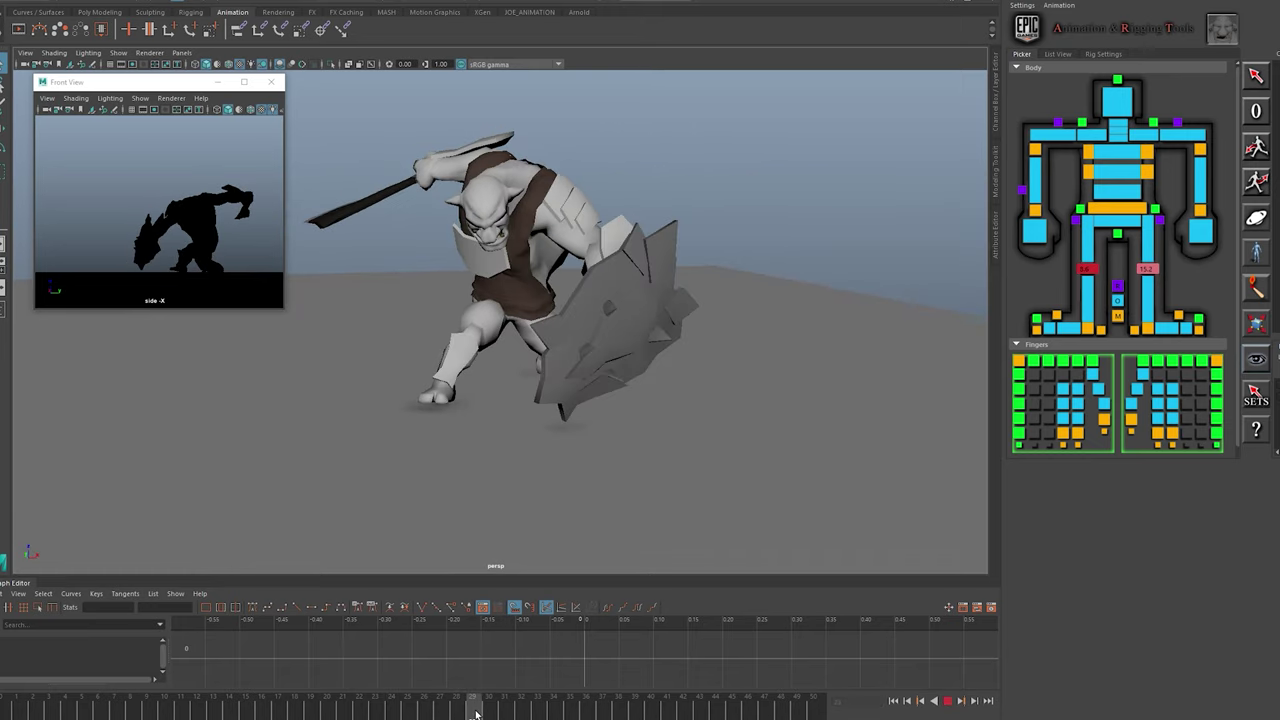
pyautogui.moveTo(503, 491)
pyautogui.keyDown('alt'); pyautogui.mouseDown()
pyautogui.moveTo(540, 474)
pyautogui.moveTo(314, 480)
pyautogui.moveTo(635, 437)
pyautogui.moveTo(486, 480)
pyautogui.moveTo(391, 423)
pyautogui.moveTo(669, 443)
pyautogui.moveTo(514, 418)
pyautogui.moveTo(540, 428)
pyautogui.moveTo(483, 432)
pyautogui.moveTo(605, 413)
pyautogui.mouseUp(); pyautogui.keyUp('alt')
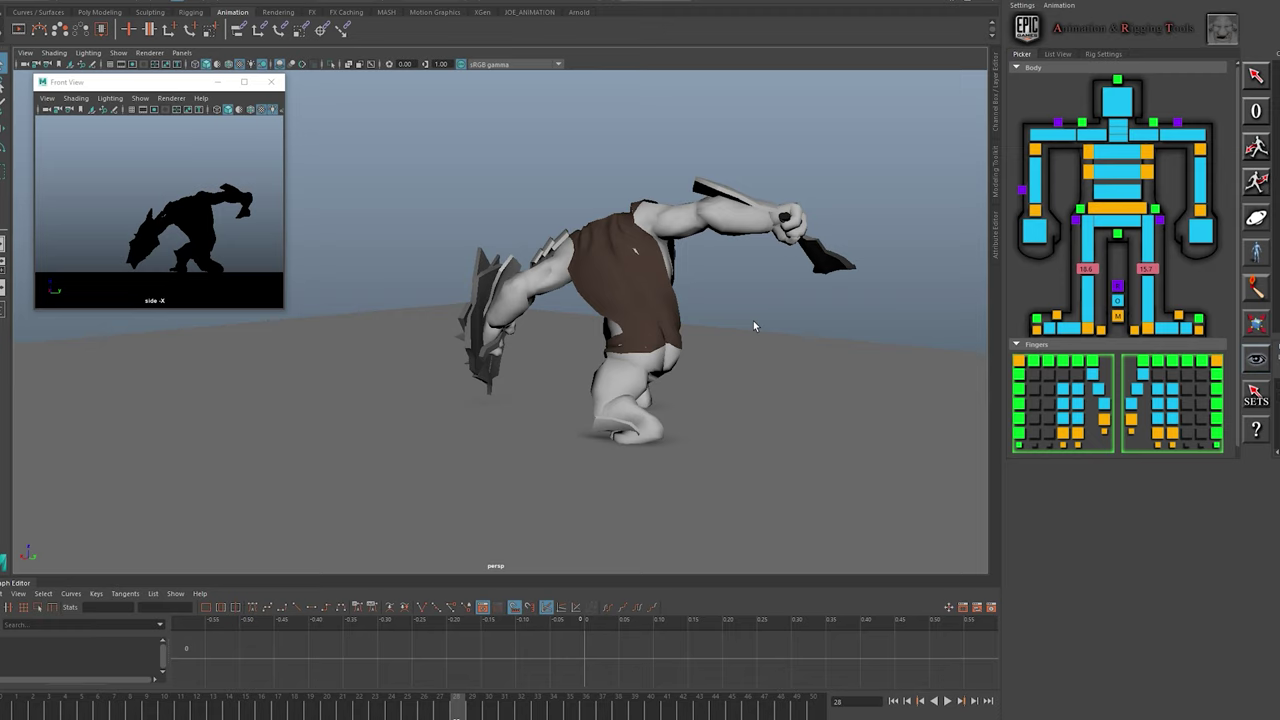
# - Orbit to a closer front-left view of the goblin's sword follow-through
pyautogui.moveTo(720, 412)
pyautogui.keyDown('alt'); pyautogui.mouseDown()
pyautogui.moveTo(674, 480)
pyautogui.moveTo(737, 491)
pyautogui.moveTo(697, 423)
pyautogui.moveTo(654, 443)
pyautogui.moveTo(805, 439)
pyautogui.mouseUp(); pyautogui.keyUp('alt')
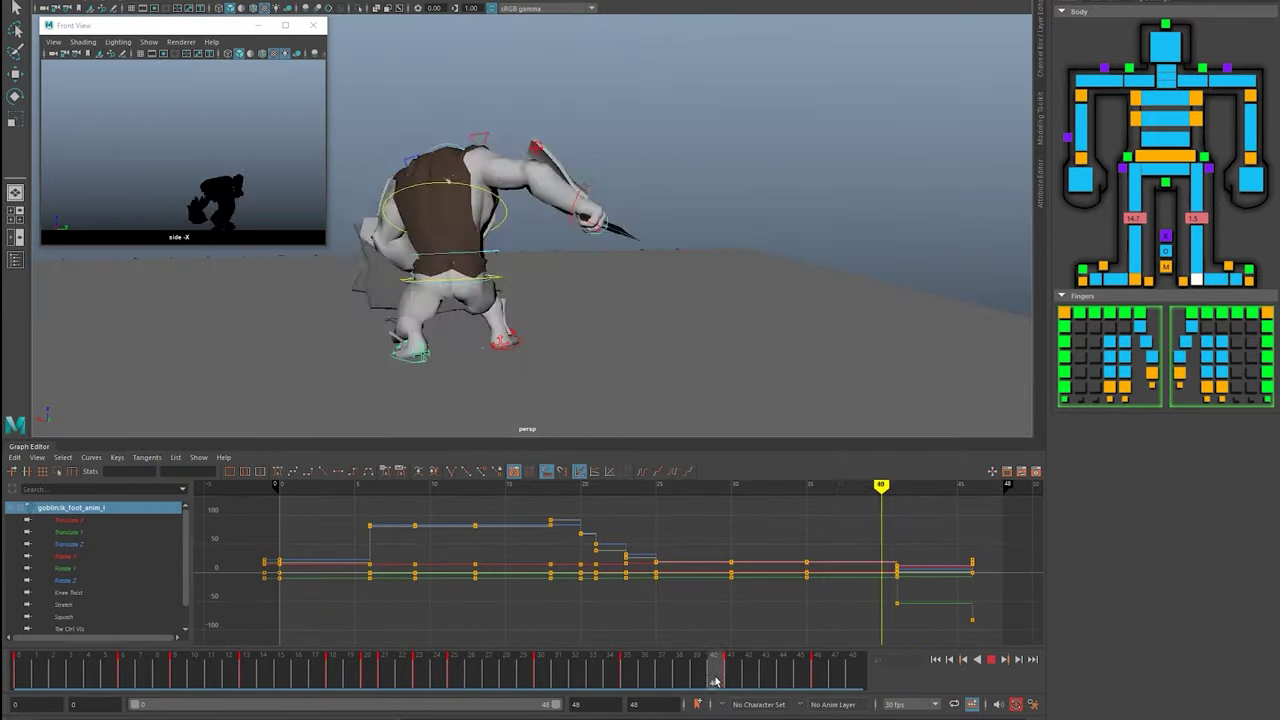
# - Select the chest control in Rotate mode and orbit the goblin near frame 46
pyautogui.click(518, 262)
pyautogui.press('e')
pyautogui.moveTo(741, 670); pyautogui.dragTo(818, 673)
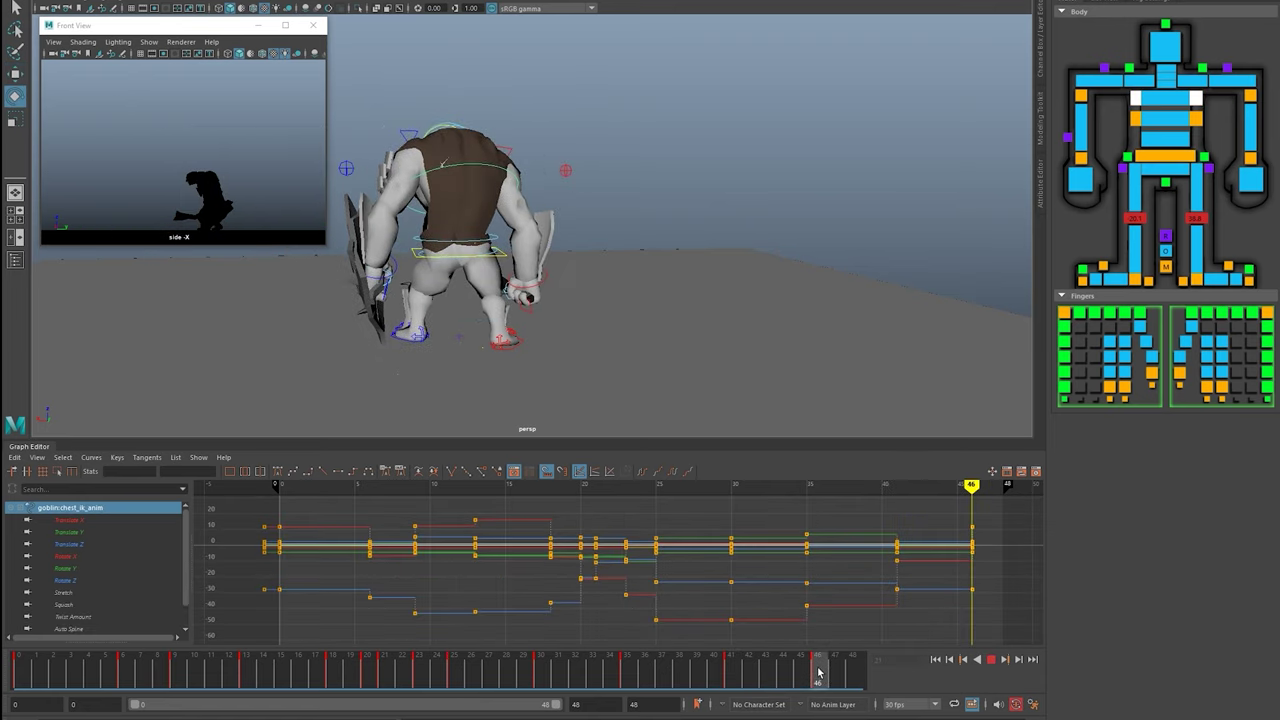
pyautogui.keyDown('alt'); pyautogui.moveTo(701, 280); pyautogui.dragTo(837, 258); pyautogui.keyUp('alt')
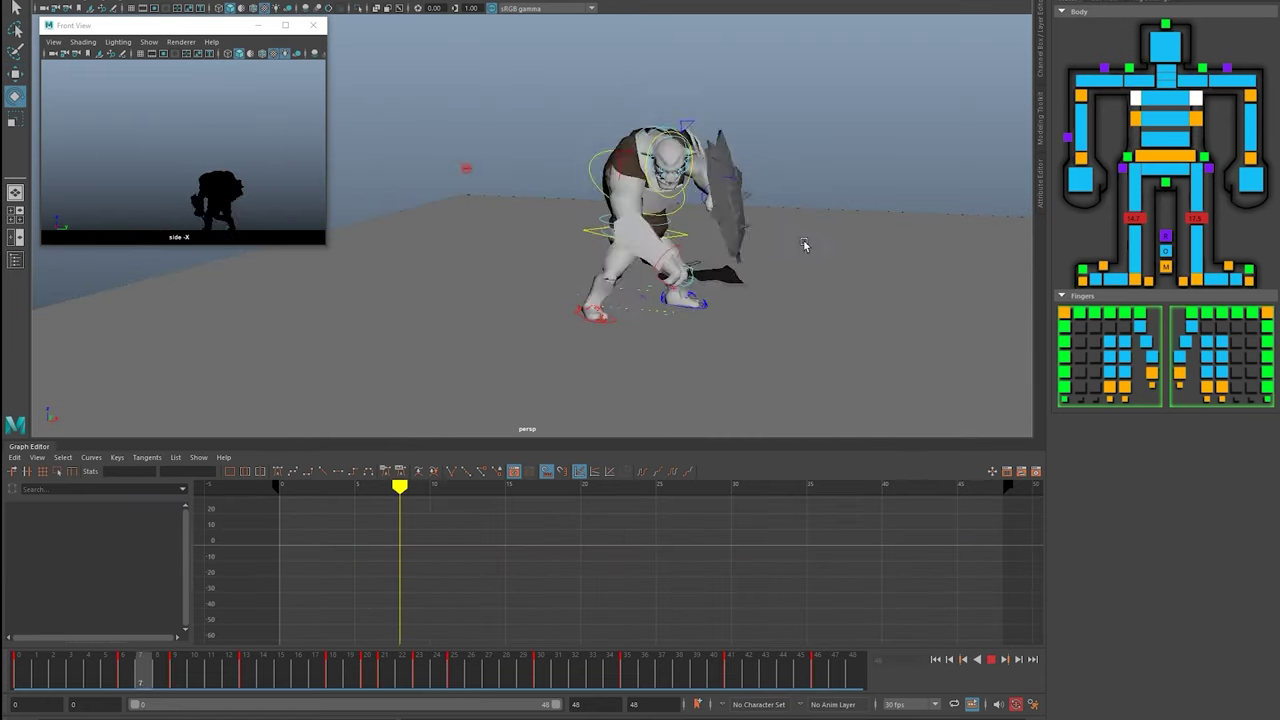
pyautogui.keyDown('alt'); pyautogui.moveTo(812, 252); pyautogui.dragTo(871, 248); pyautogui.keyUp('alt')
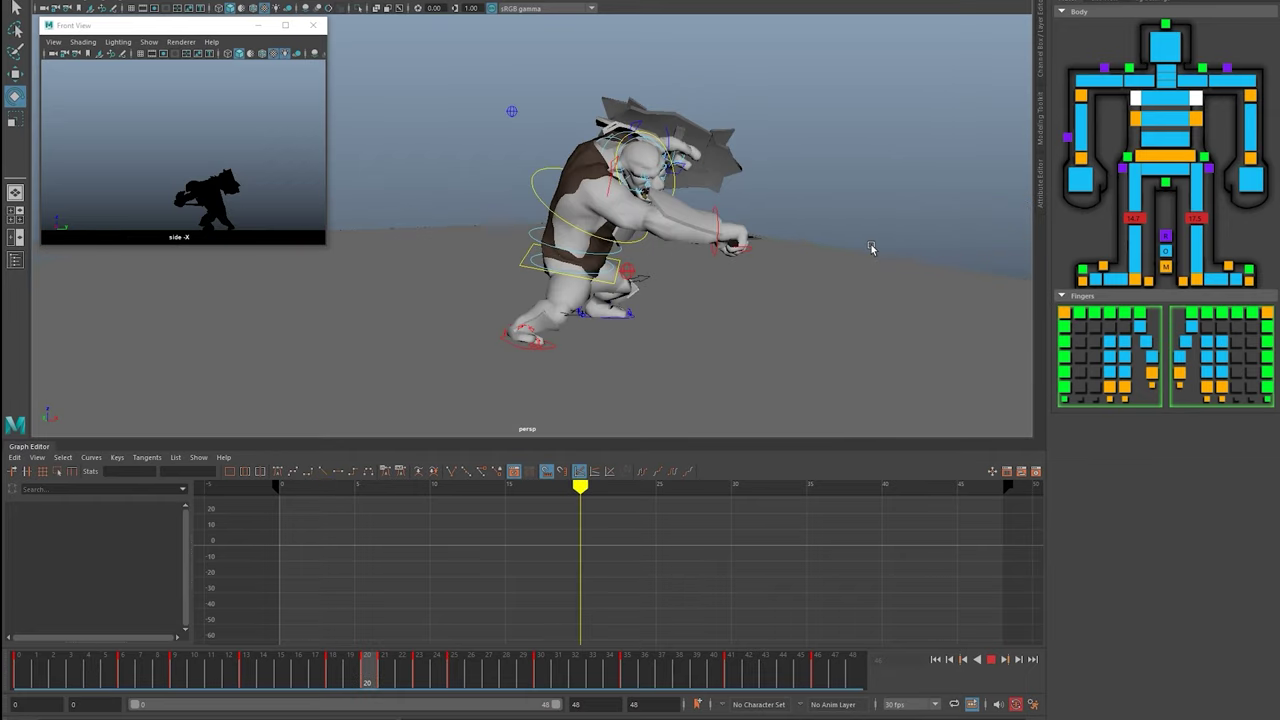
pyautogui.keyDown('alt'); pyautogui.moveTo(973, 241); pyautogui.dragTo(860, 283); pyautogui.keyUp('alt')
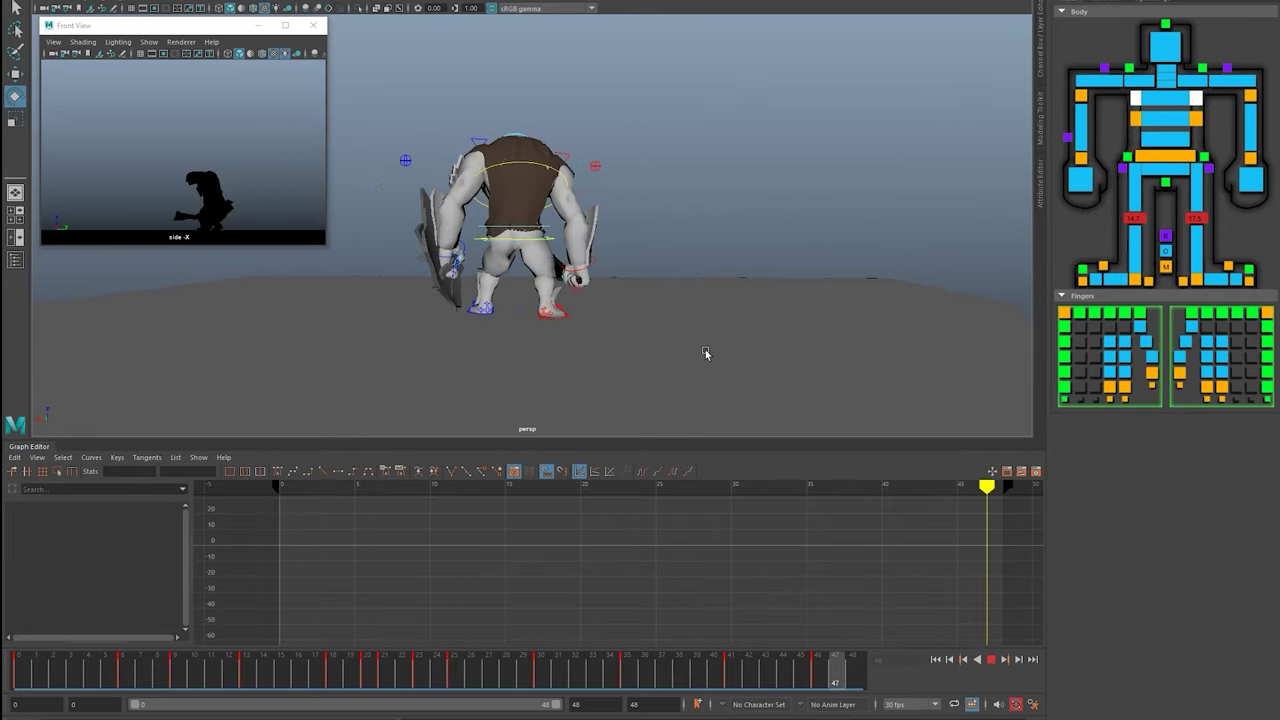
# - Select the right wrist and chest controls and play the slash from a level front angle
pyautogui.click(1081, 157)
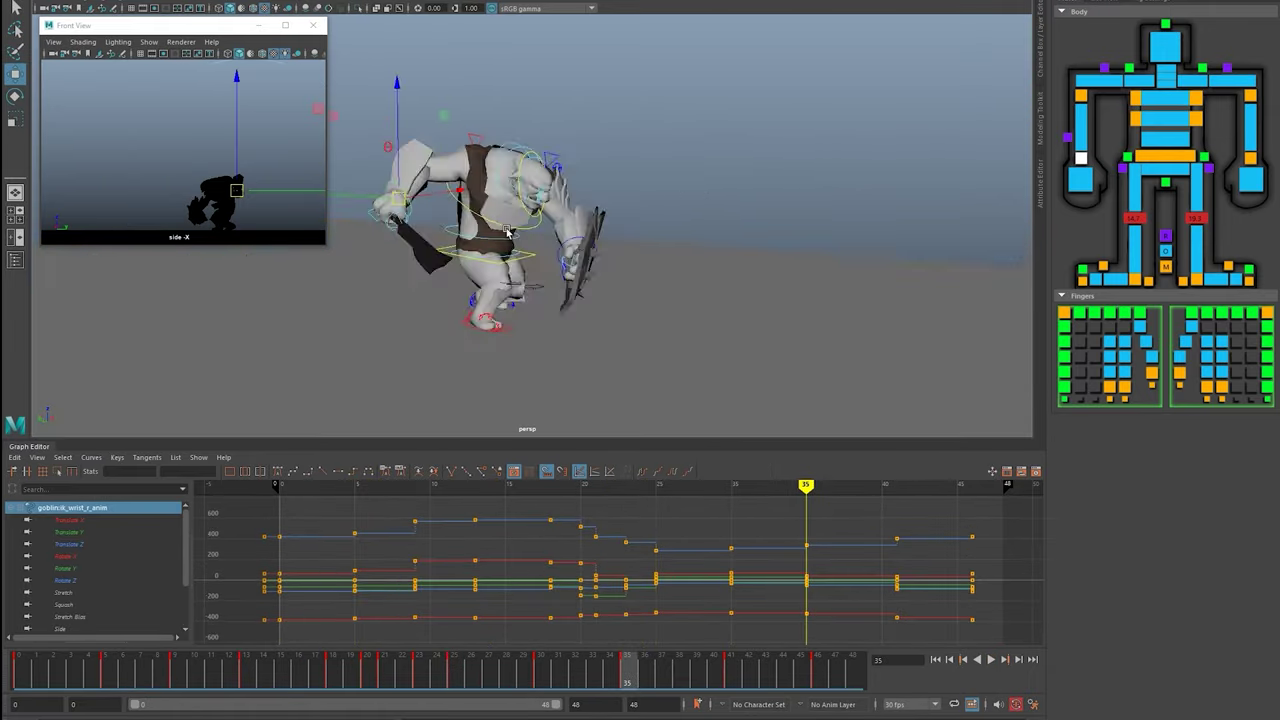
pyautogui.click(603, 206)
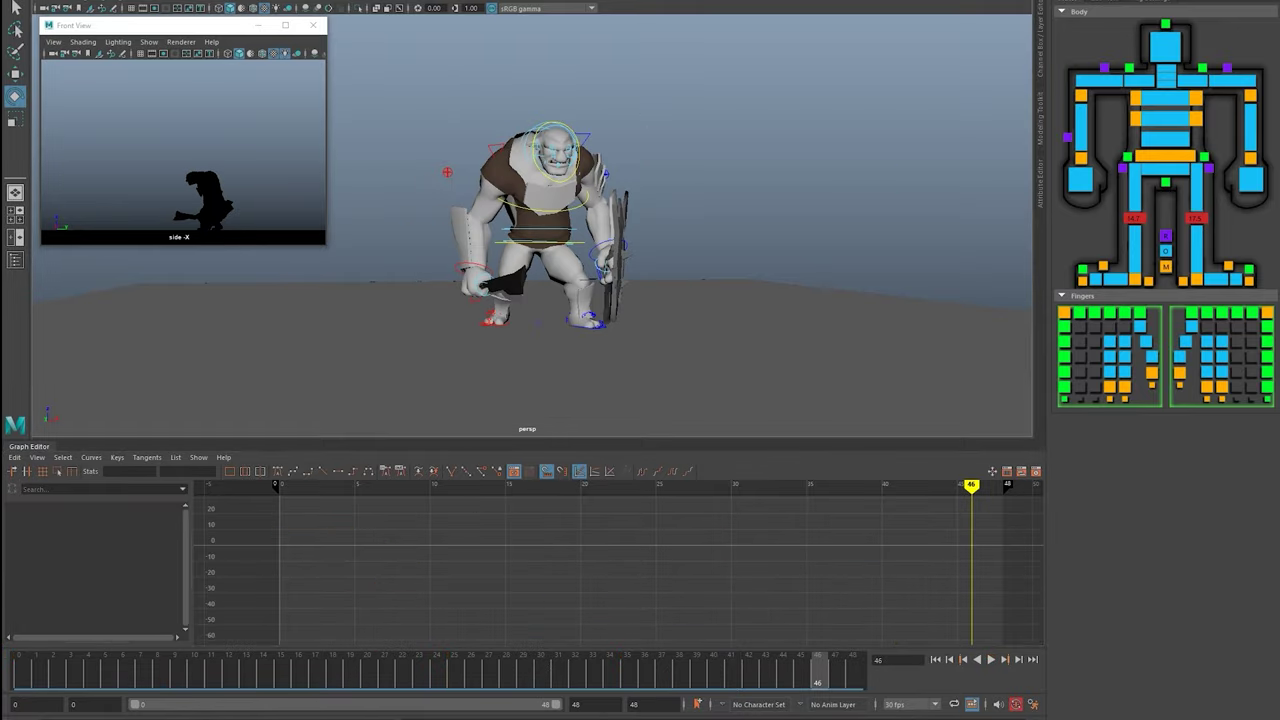
pyautogui.keyDown('alt'); pyautogui.moveTo(603, 206); pyautogui.dragTo(647, 253); pyautogui.keyUp('alt')
pyautogui.hotkey('alt', 'v')
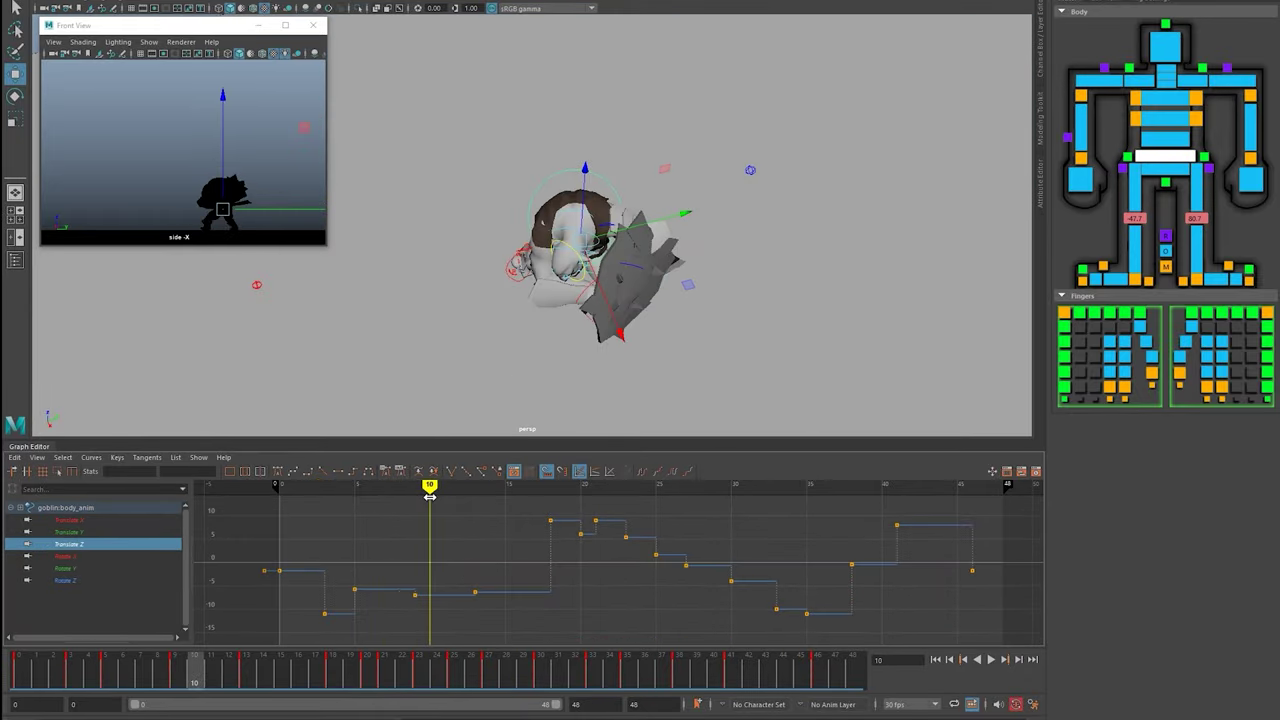
pyautogui.moveTo(656, 319)
pyautogui.keyDown('alt'); pyautogui.mouseDown()
pyautogui.moveTo(657, 240)
pyautogui.moveTo(646, 266)
pyautogui.moveTo(500, 225)
pyautogui.mouseUp(); pyautogui.keyUp('alt')
pyautogui.hotkey('alt', 'v')
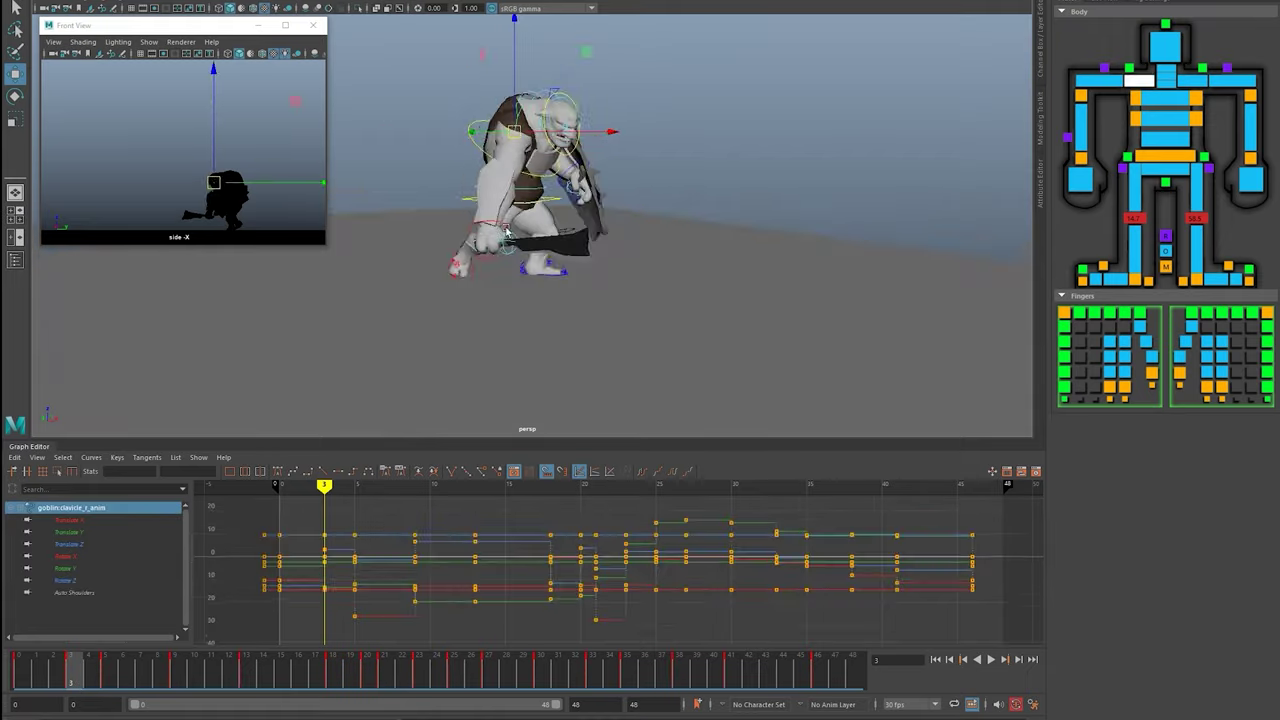
# - Check the right wrist, hip and right foot controls between frames 18 and 25
pyautogui.click(500, 225)
pyautogui.moveTo(169, 683); pyautogui.dragTo(333, 683)
pyautogui.click(530, 225)
pyautogui.keyDown('alt'); pyautogui.moveTo(530, 225); pyautogui.dragTo(563, 280); pyautogui.keyUp('alt')
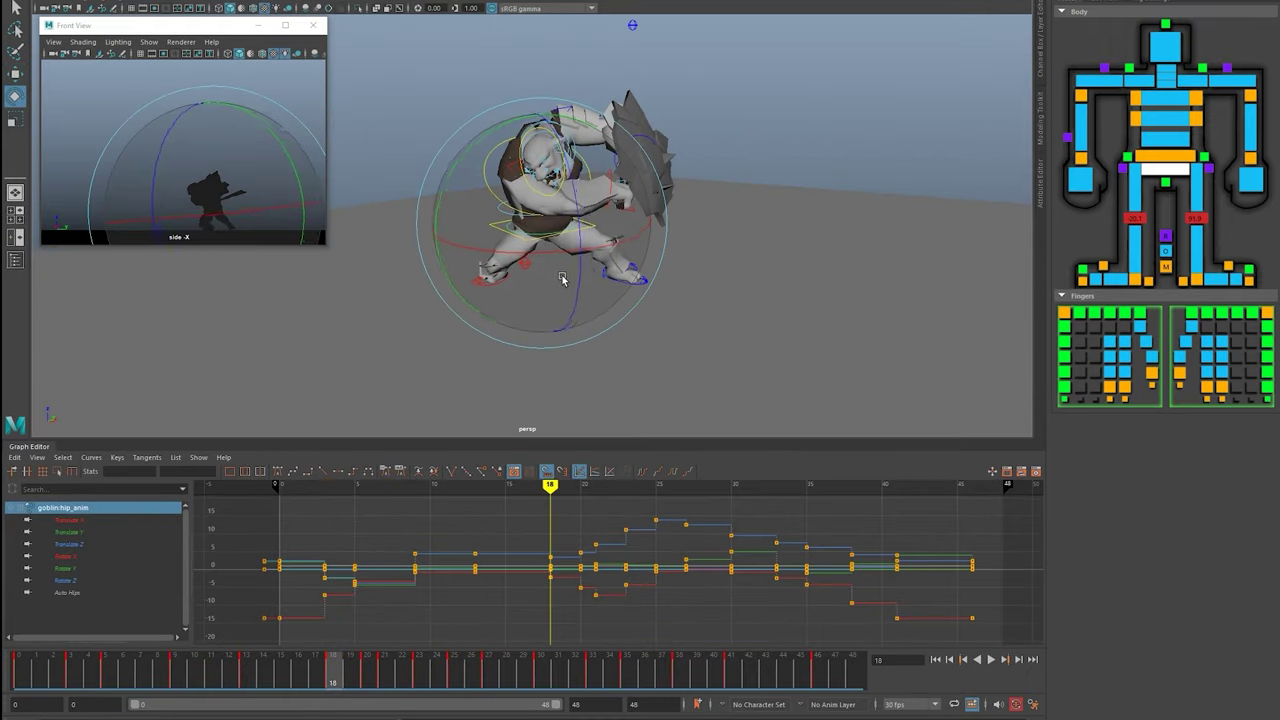
pyautogui.click(452, 678)
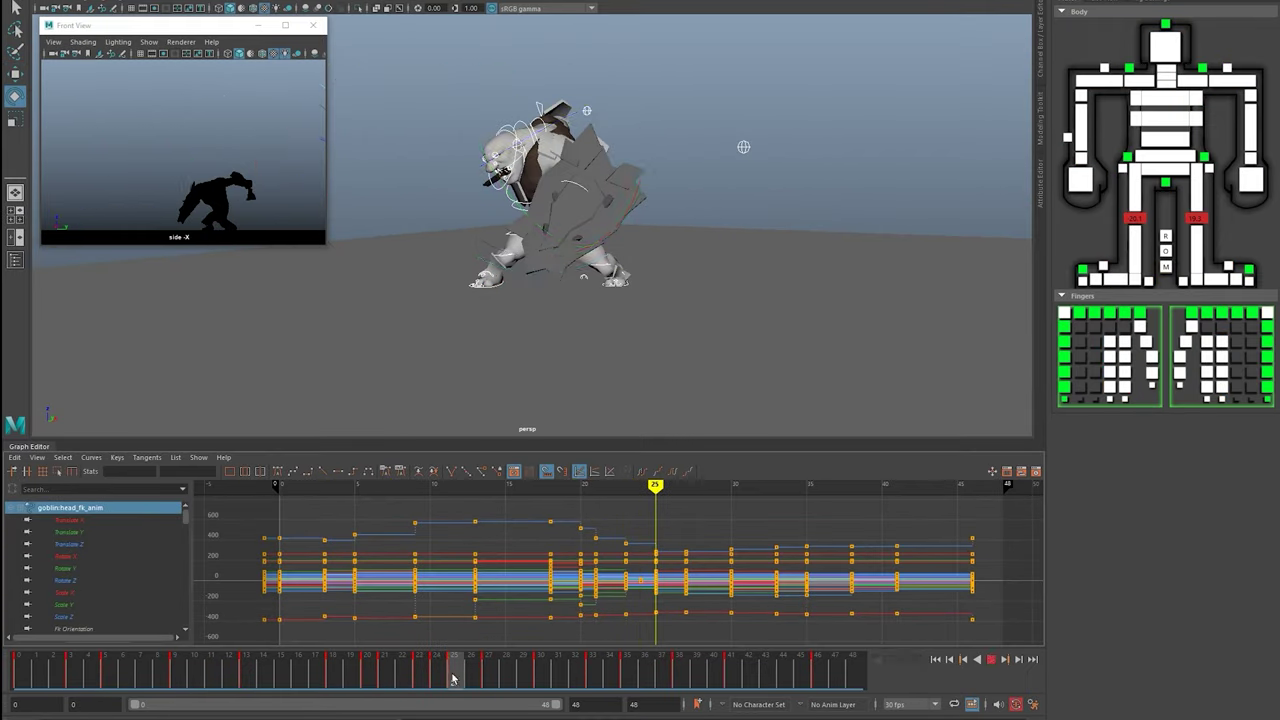
pyautogui.click(600, 275)
pyautogui.keyDown('alt'); pyautogui.moveTo(600, 275); pyautogui.dragTo(663, 337); pyautogui.keyUp('alt')
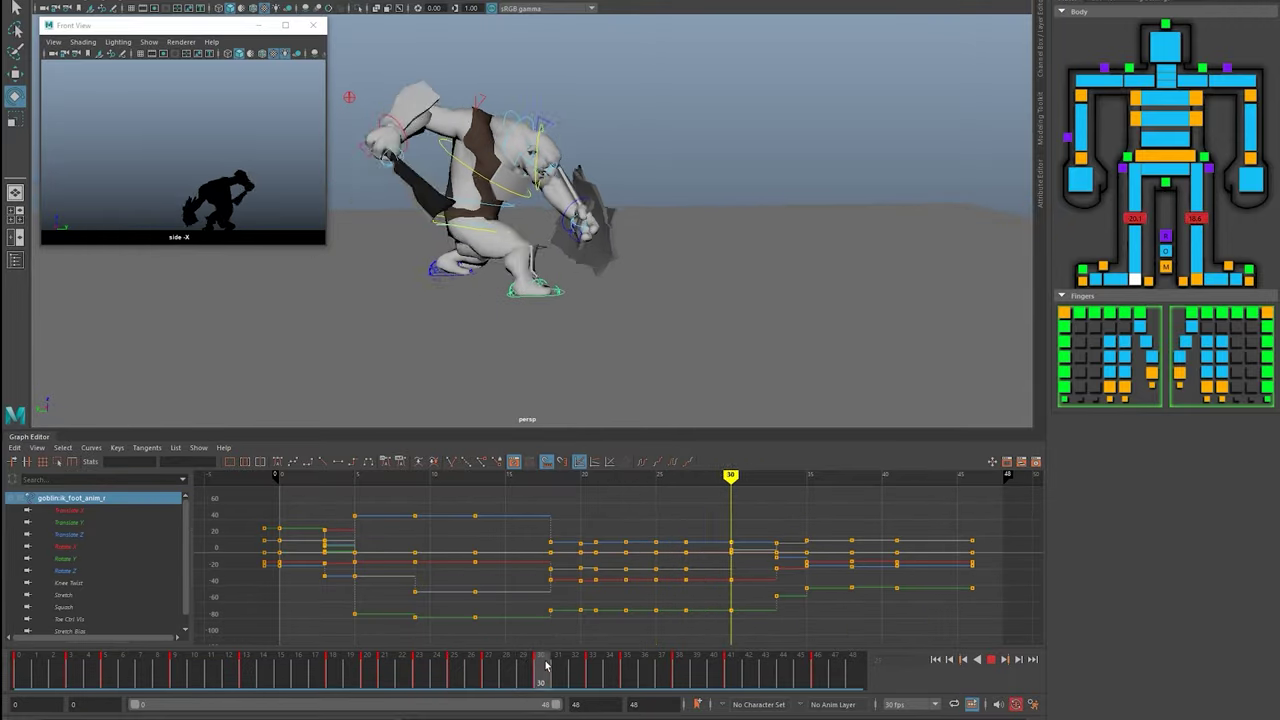
# - Review the right wrist's motion from the goblin's other side and from behind
pyautogui.rightClick(678, 681)
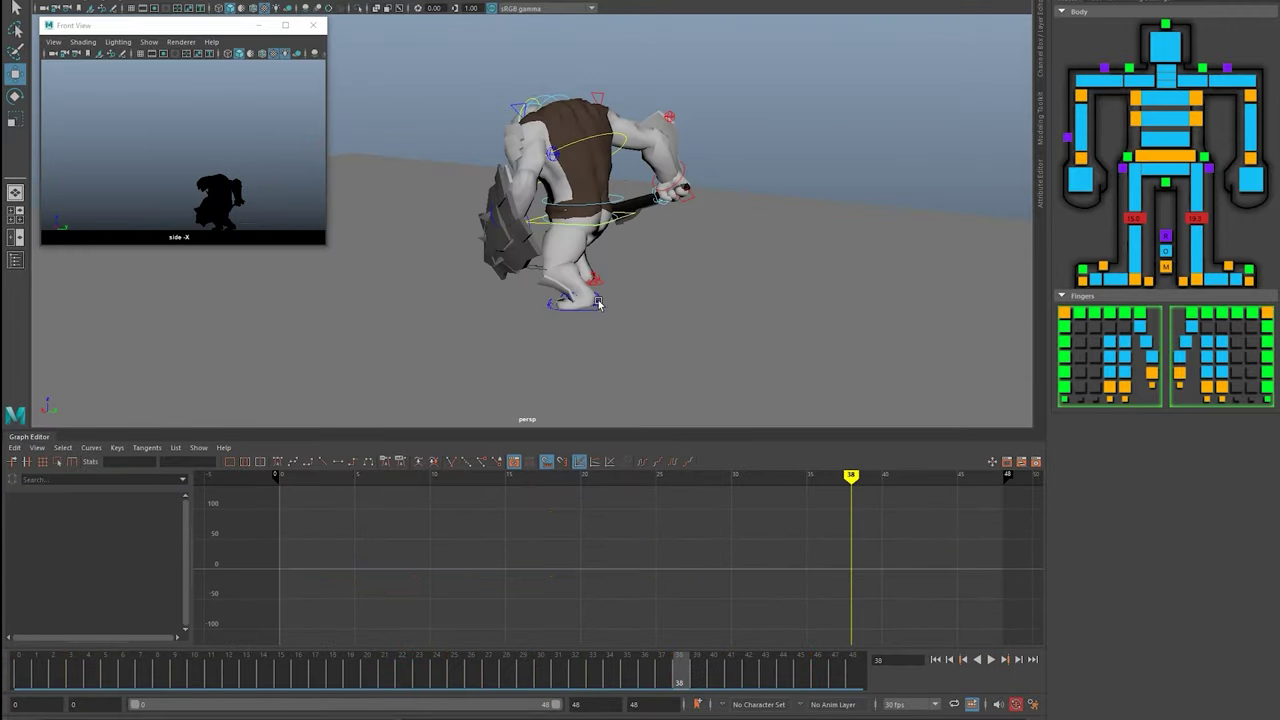
pyautogui.keyDown('alt'); pyautogui.moveTo(600, 300); pyautogui.dragTo(744, 309); pyautogui.keyUp('alt')
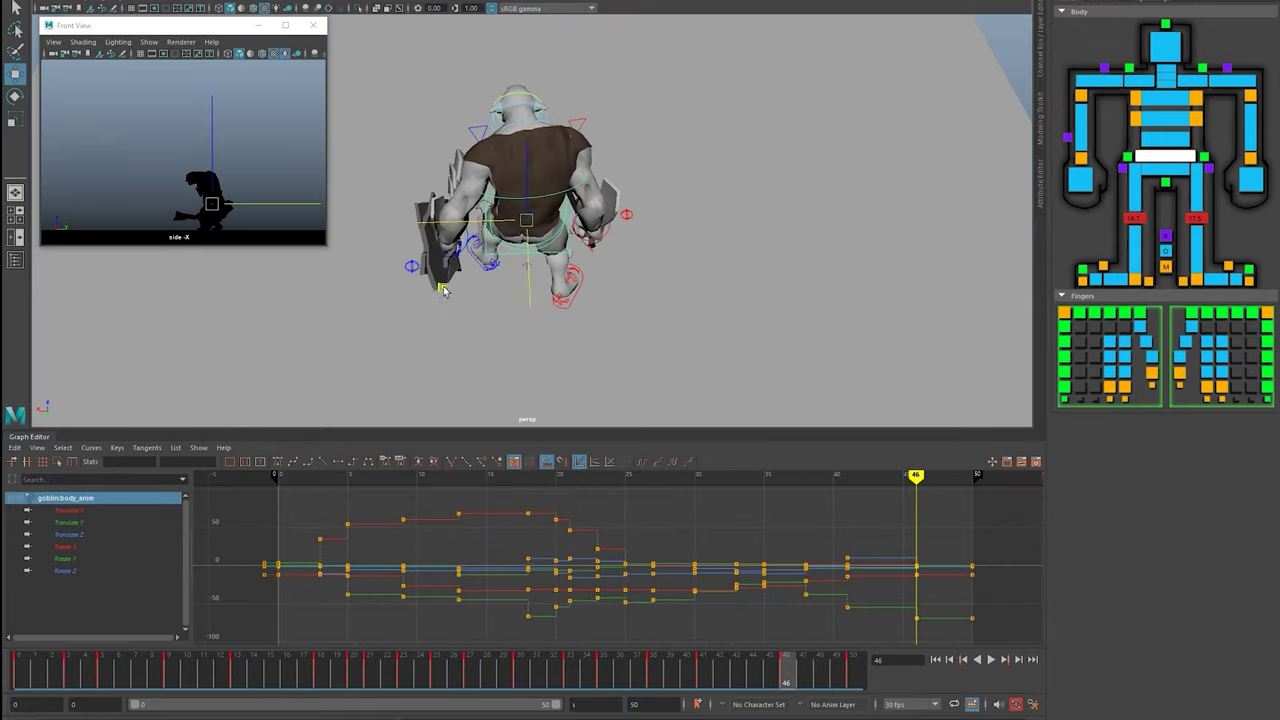
pyautogui.keyDown('alt'); pyautogui.moveTo(640, 330); pyautogui.dragTo(761, 337); pyautogui.keyUp('alt')
pyautogui.click(820, 683)
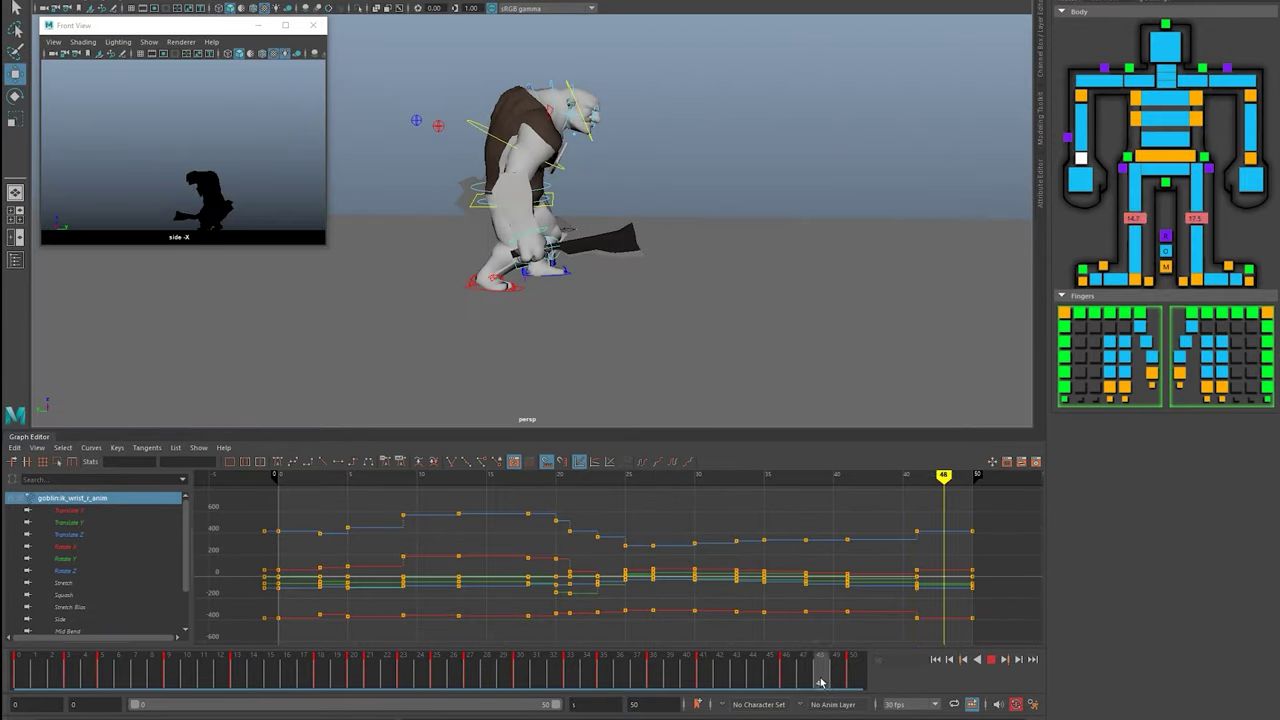
pyautogui.moveTo(648, 247)
pyautogui.keyDown('alt'); pyautogui.mouseDown()
pyautogui.moveTo(640, 277)
pyautogui.moveTo(733, 253)
pyautogui.mouseUp(); pyautogui.keyUp('alt')
pyautogui.click(733, 253)
# - Replay from frame 21 and step forward a few frames with the head control selected
pyautogui.hotkey('alt', 'v')
pyautogui.click(371, 667)
pyautogui.rightClick(389, 684)
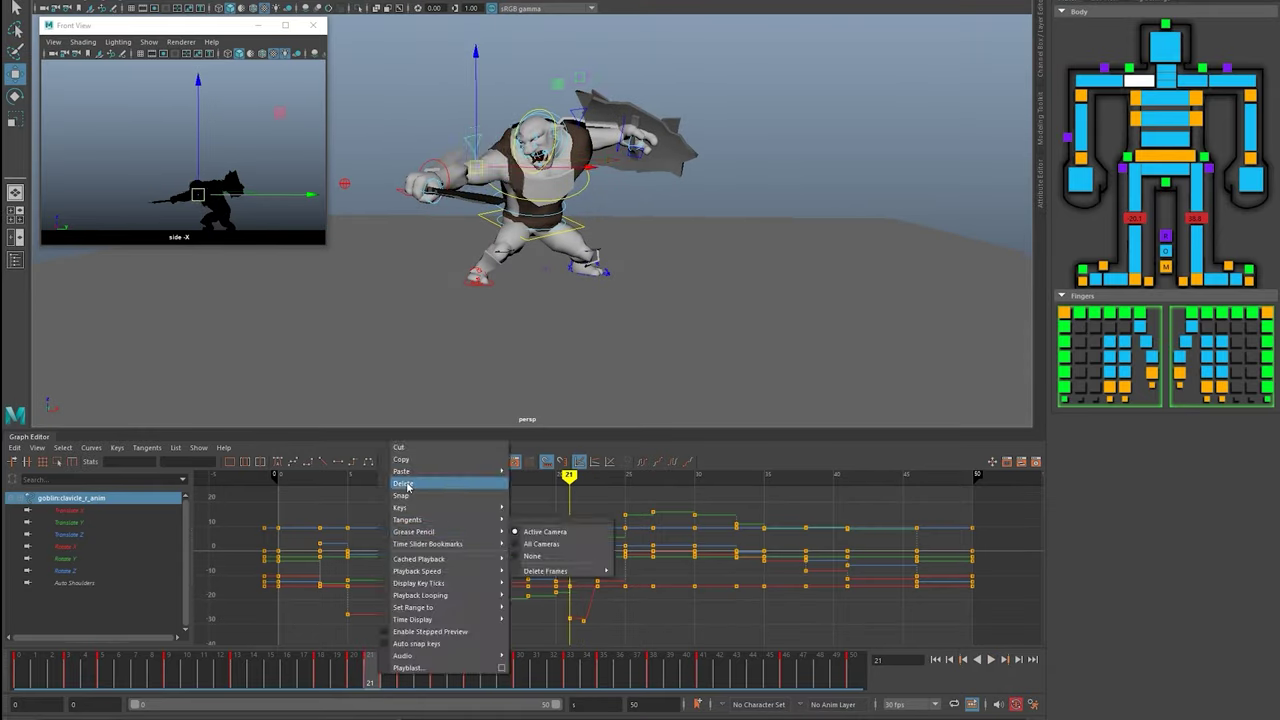
pyautogui.click(378, 682)
pyautogui.click(585, 198)
pyautogui.hotkey('alt', '.')
pyautogui.hotkey('alt', '.')
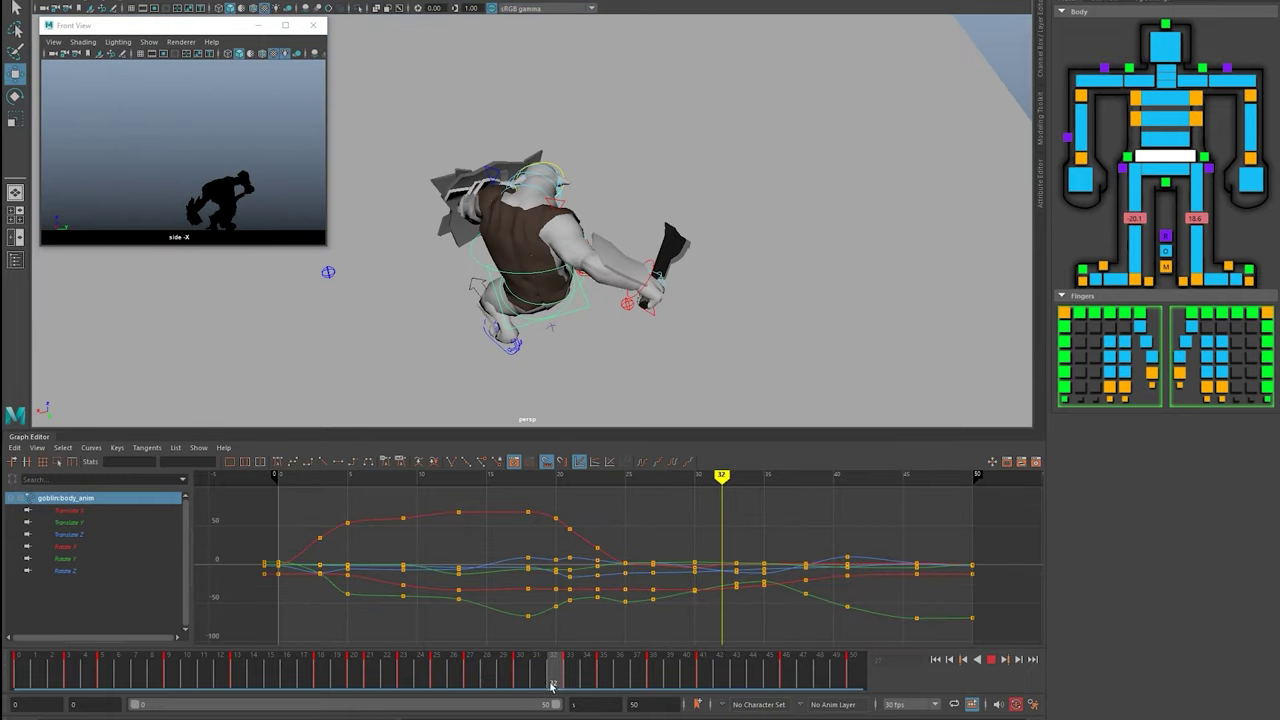
# - Scrub between frames 20 and 35 with the Move tool, checking the swing for Euler flips
pyautogui.click(470, 679)
pyautogui.press('w')
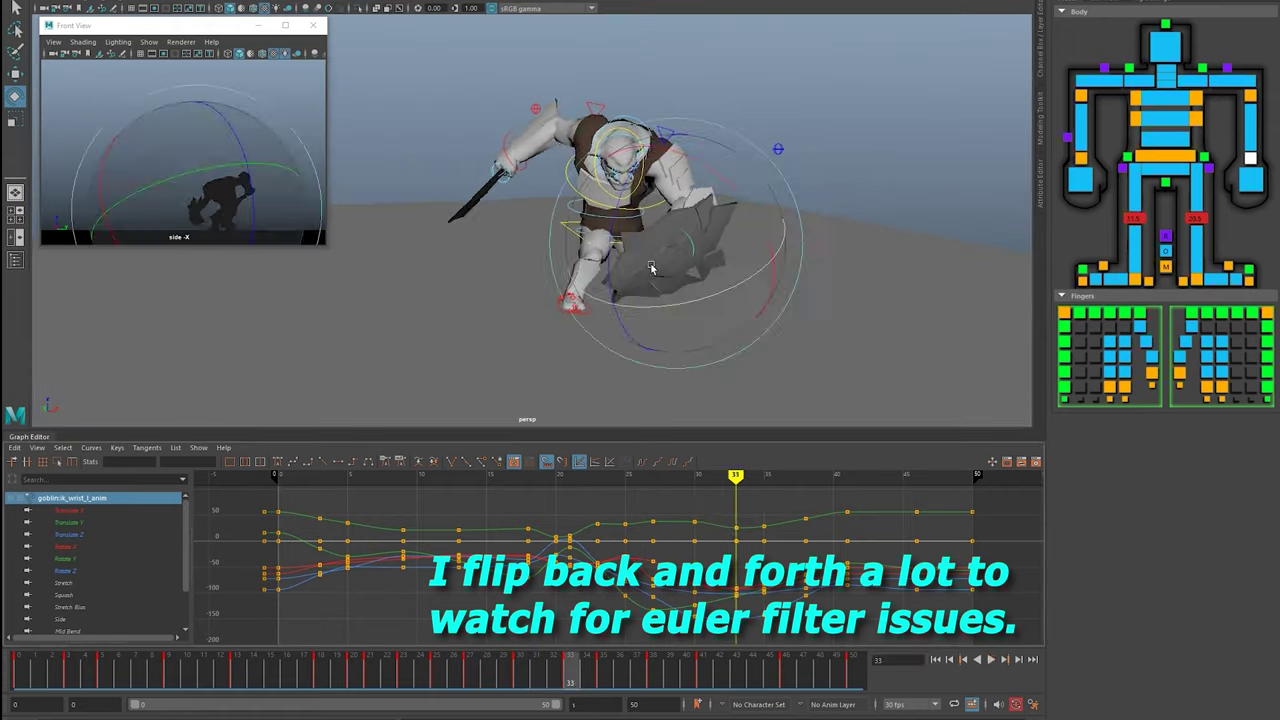
pyautogui.moveTo(570, 663); pyautogui.dragTo(619, 663)
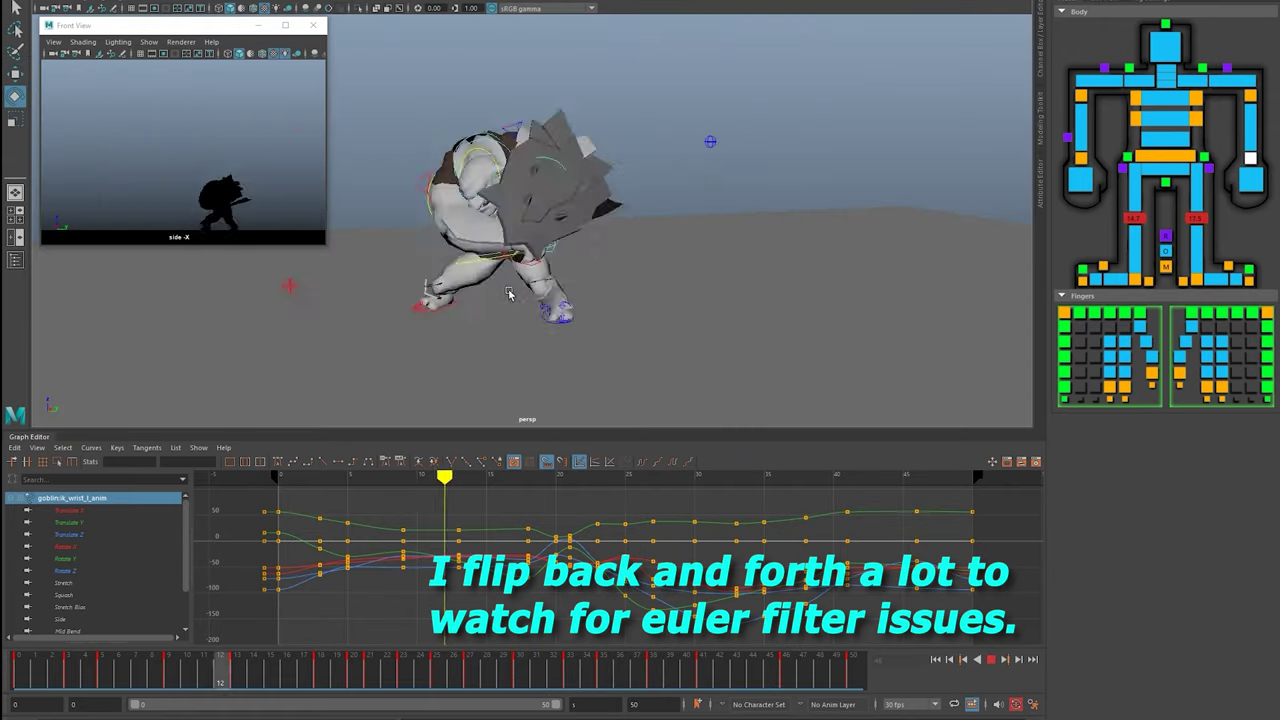
pyautogui.click(370, 688)
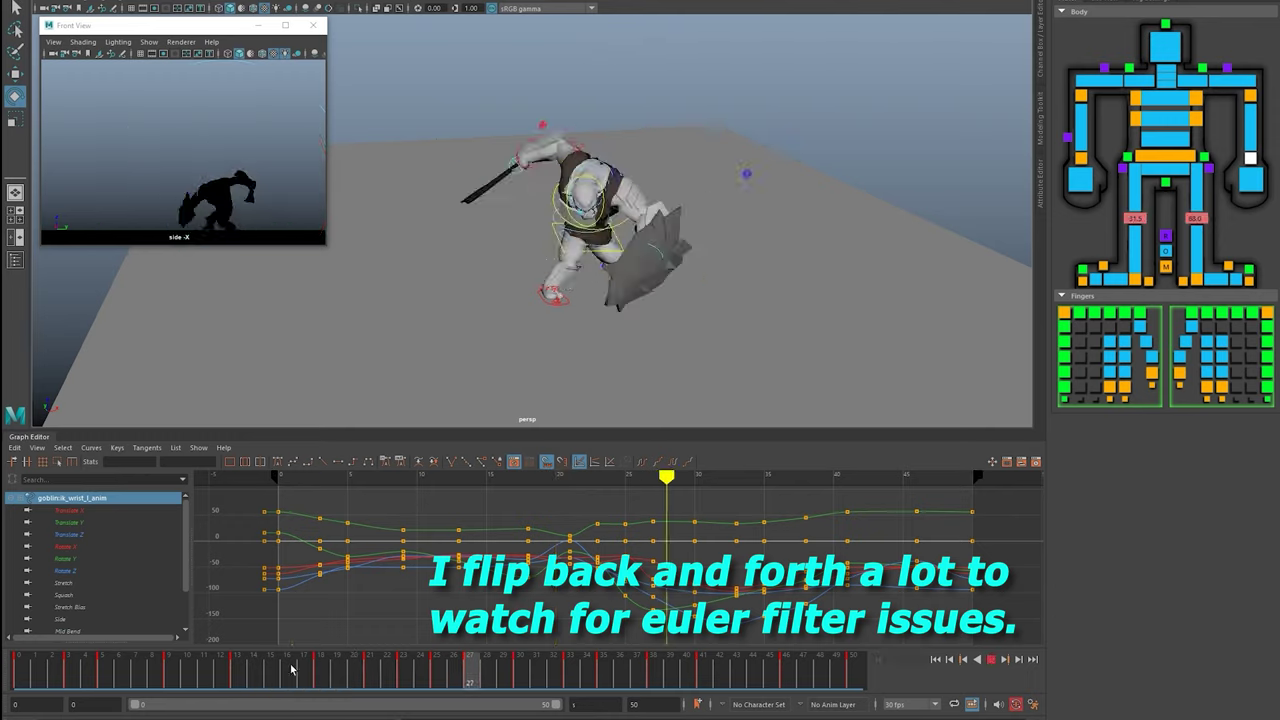
pyautogui.click(355, 670)
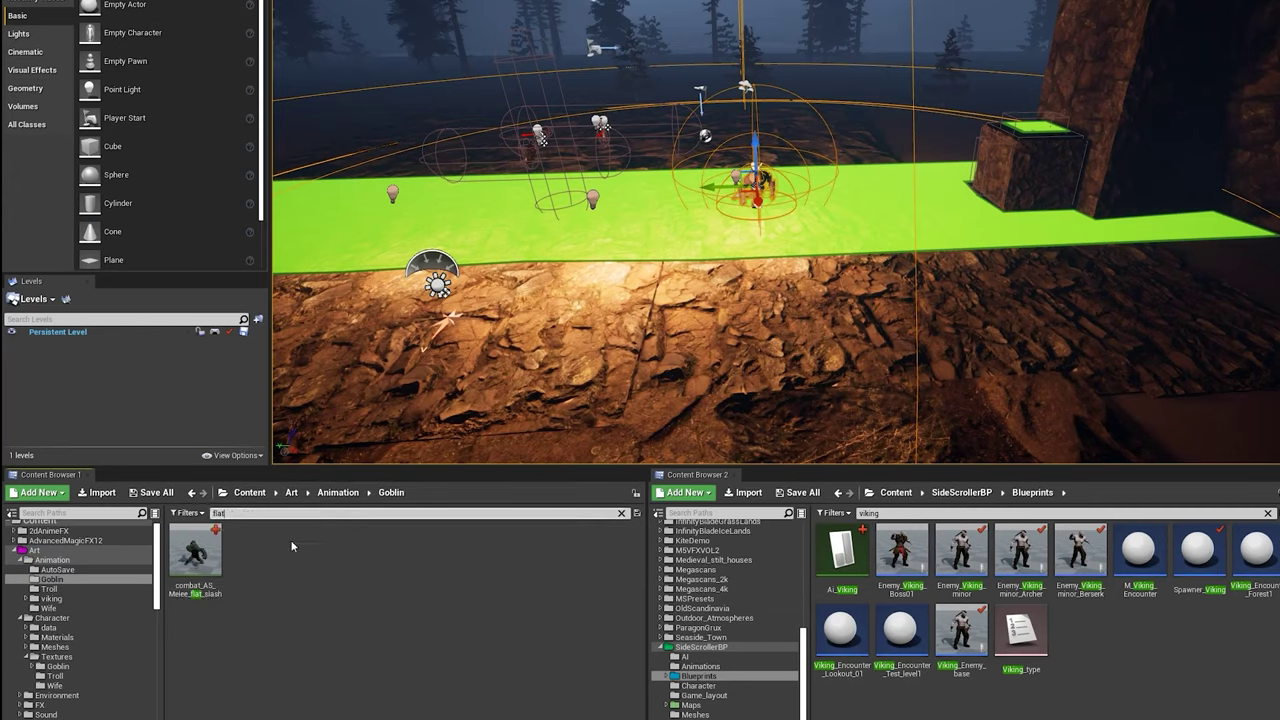
# - Open the Melee flat slash montage and glance at its notify options
pyautogui.doubleClick(195, 550)
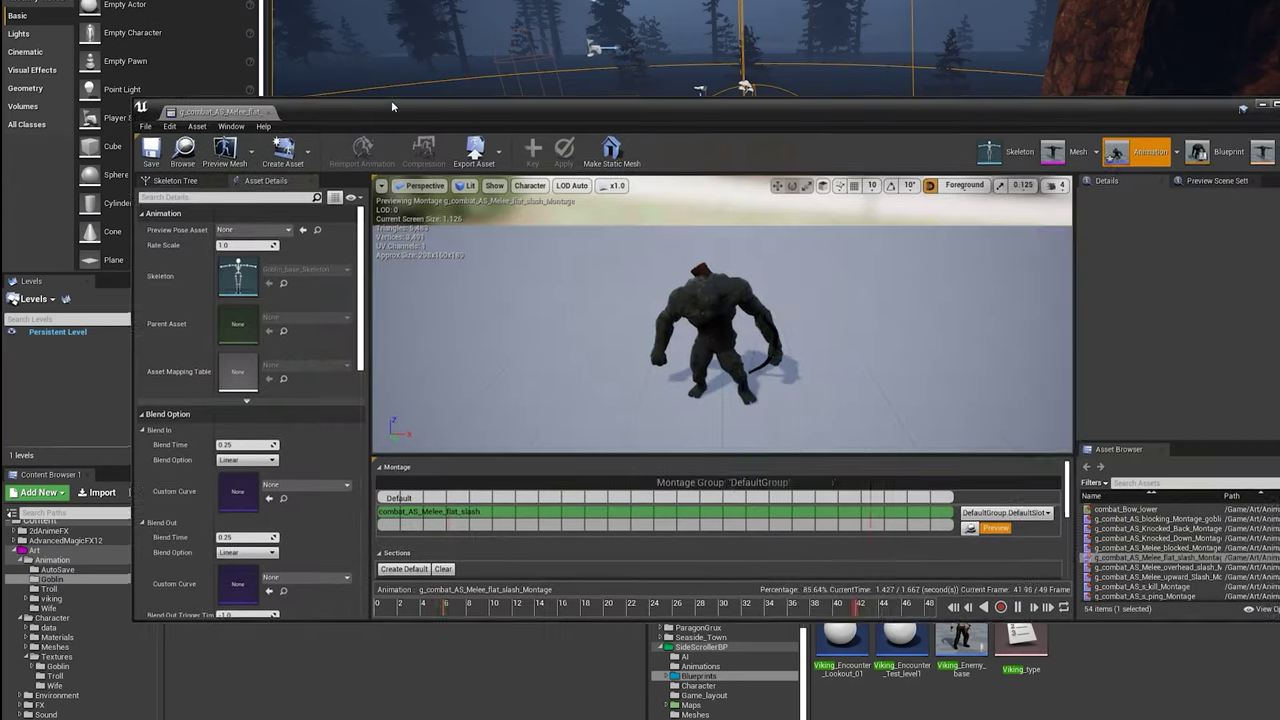
pyautogui.rightClick(434, 553)
pyautogui.click(772, 602)
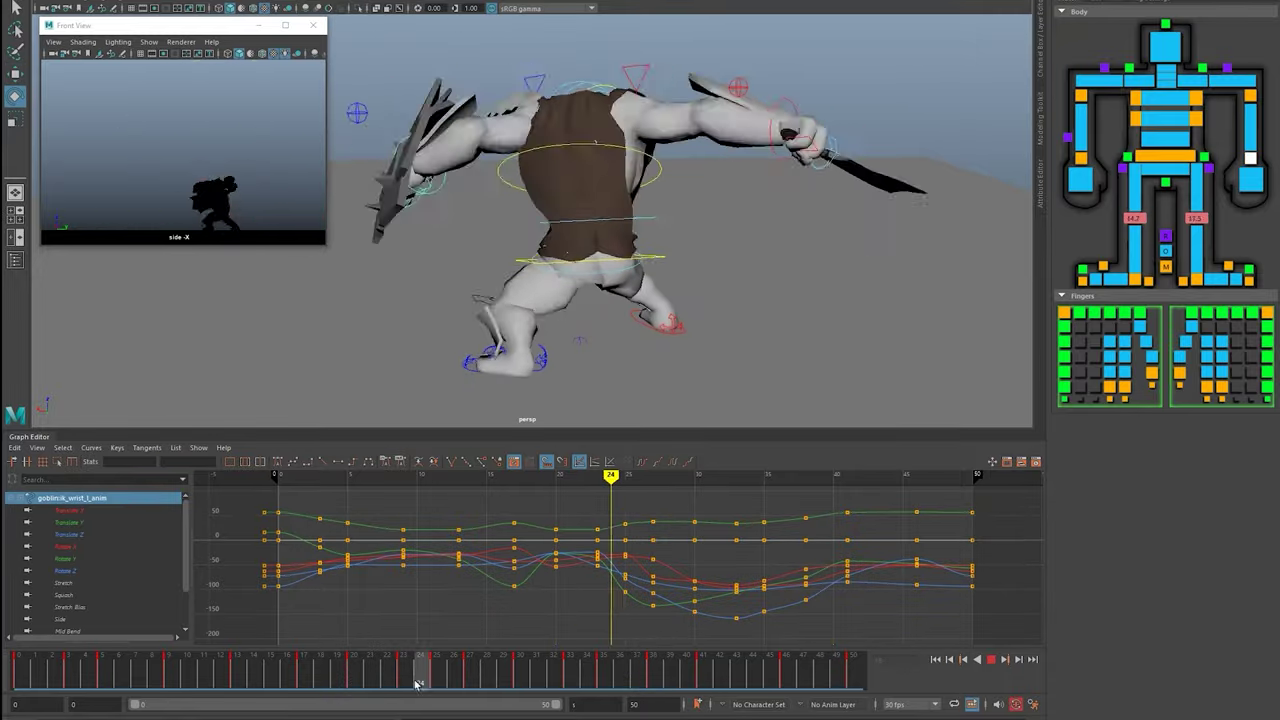
# - Scrub to frames 15, 14 and 2, then orbit behind the goblin and select the right foot control
pyautogui.click(266, 681)
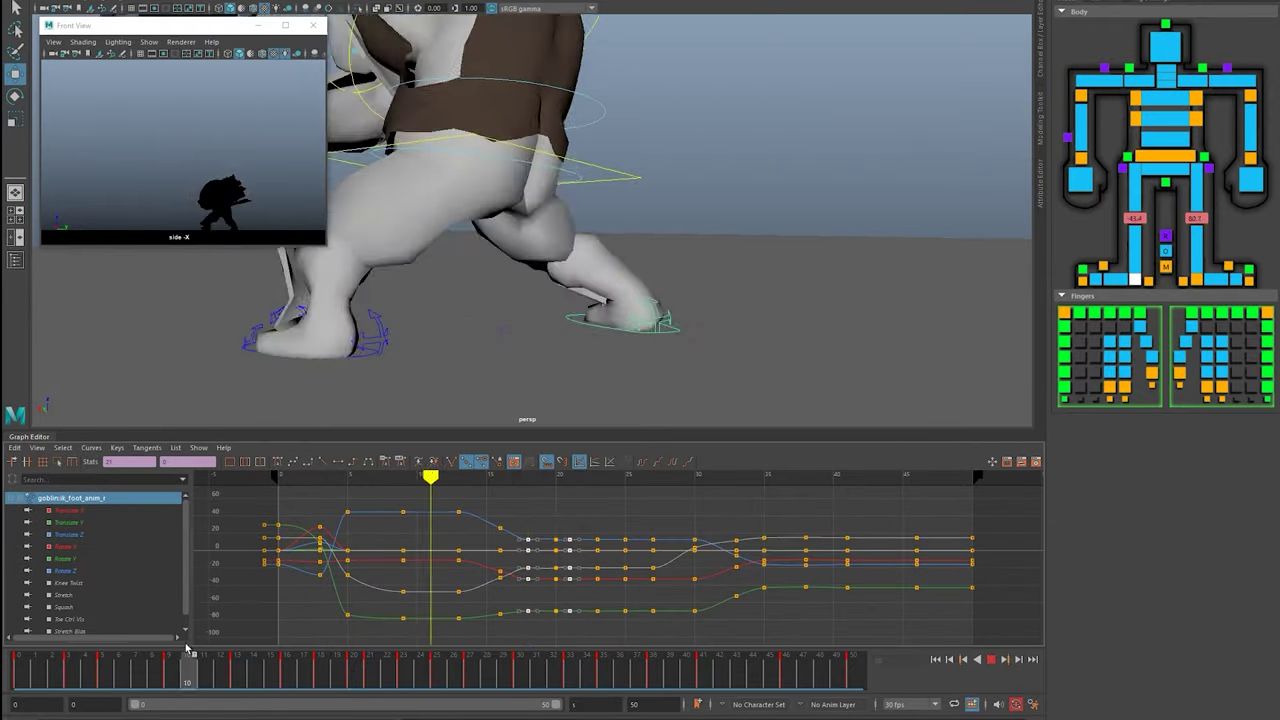
pyautogui.click(251, 680)
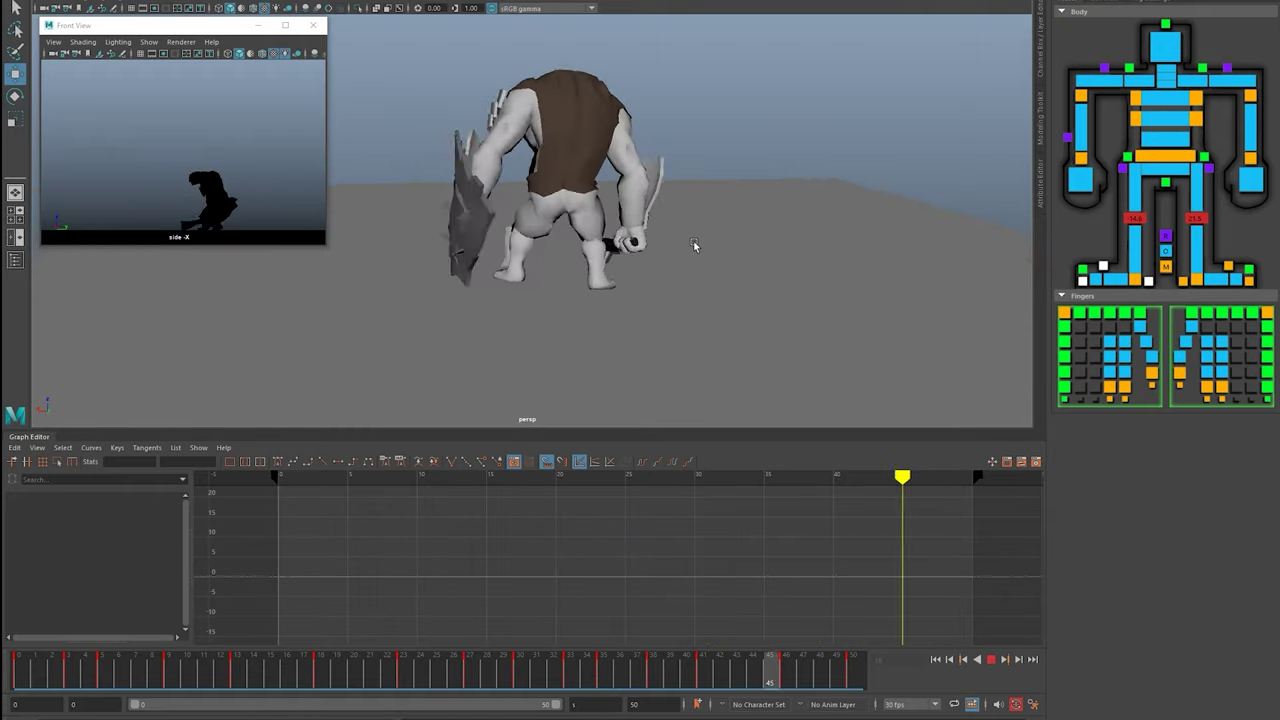
pyautogui.click(52, 678)
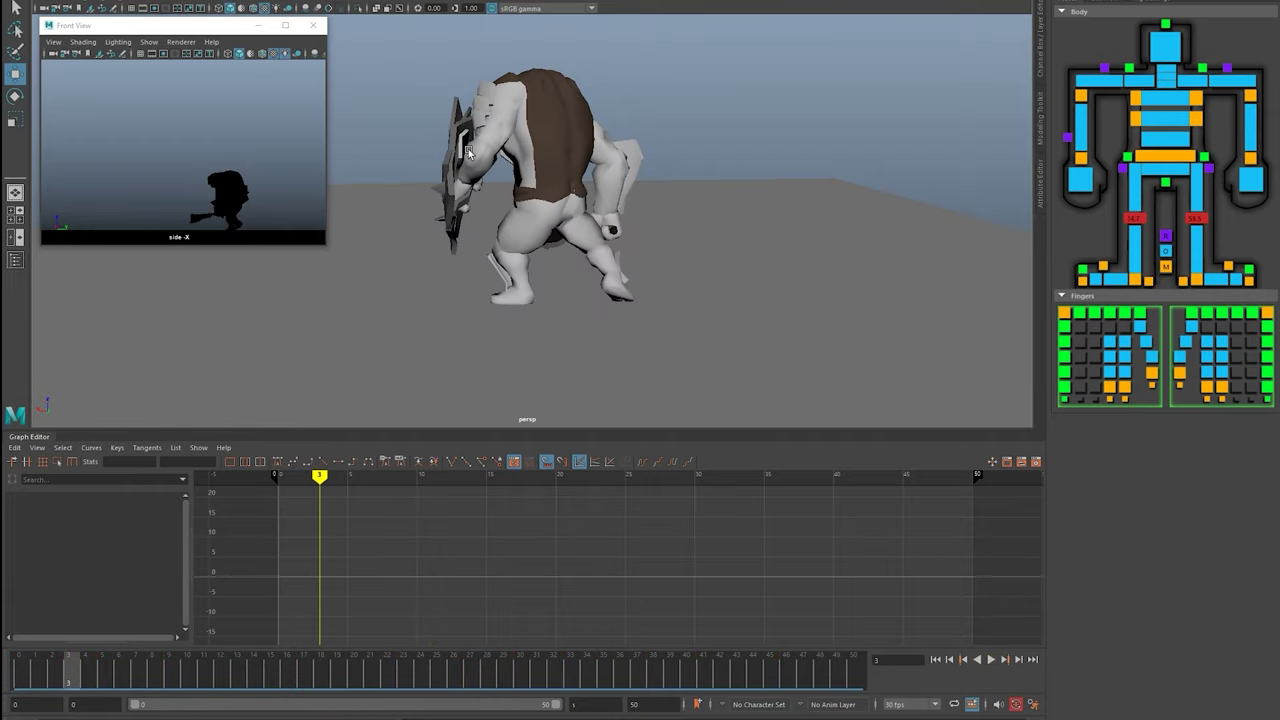
pyautogui.keyDown('alt'); pyautogui.moveTo(500, 83); pyautogui.dragTo(530, 200); pyautogui.keyUp('alt')
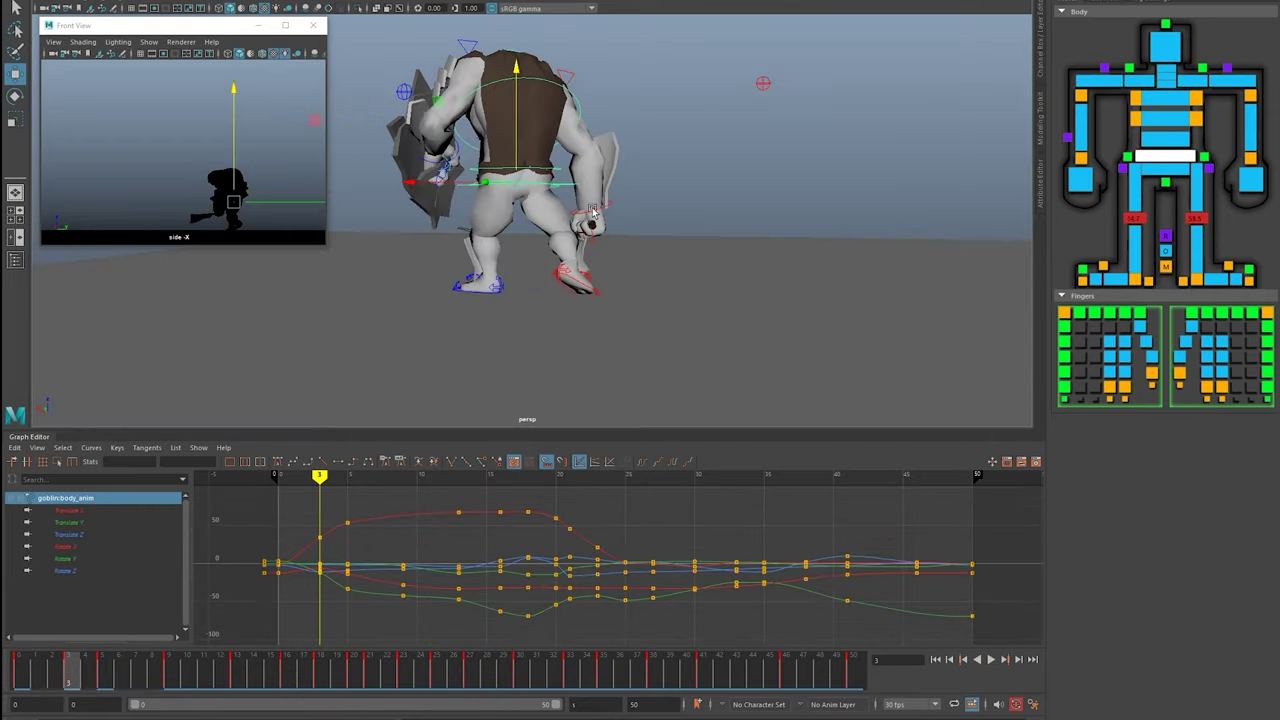
pyautogui.click(538, 290)
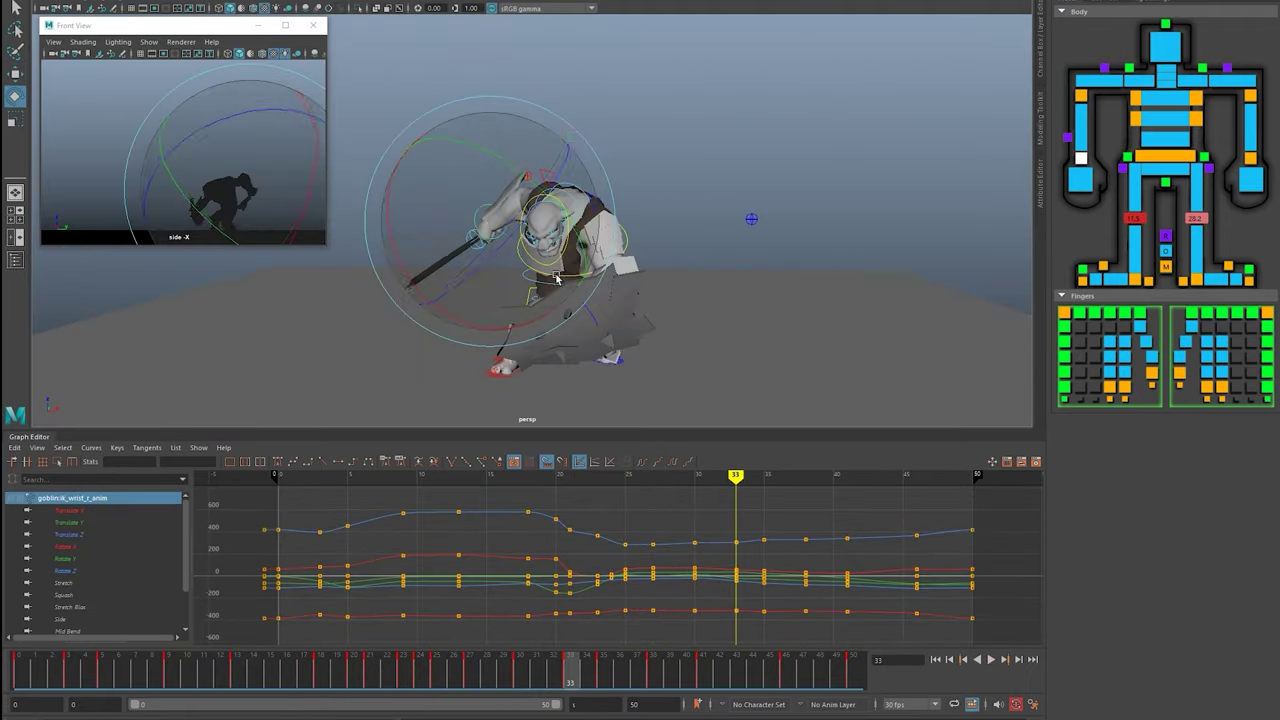
# - Isolate the right wrist's Translate X curve and review it while playing to frame 32
pyautogui.press('w')
pyautogui.hotkey('alt', 'v')
pyautogui.click(114, 522)
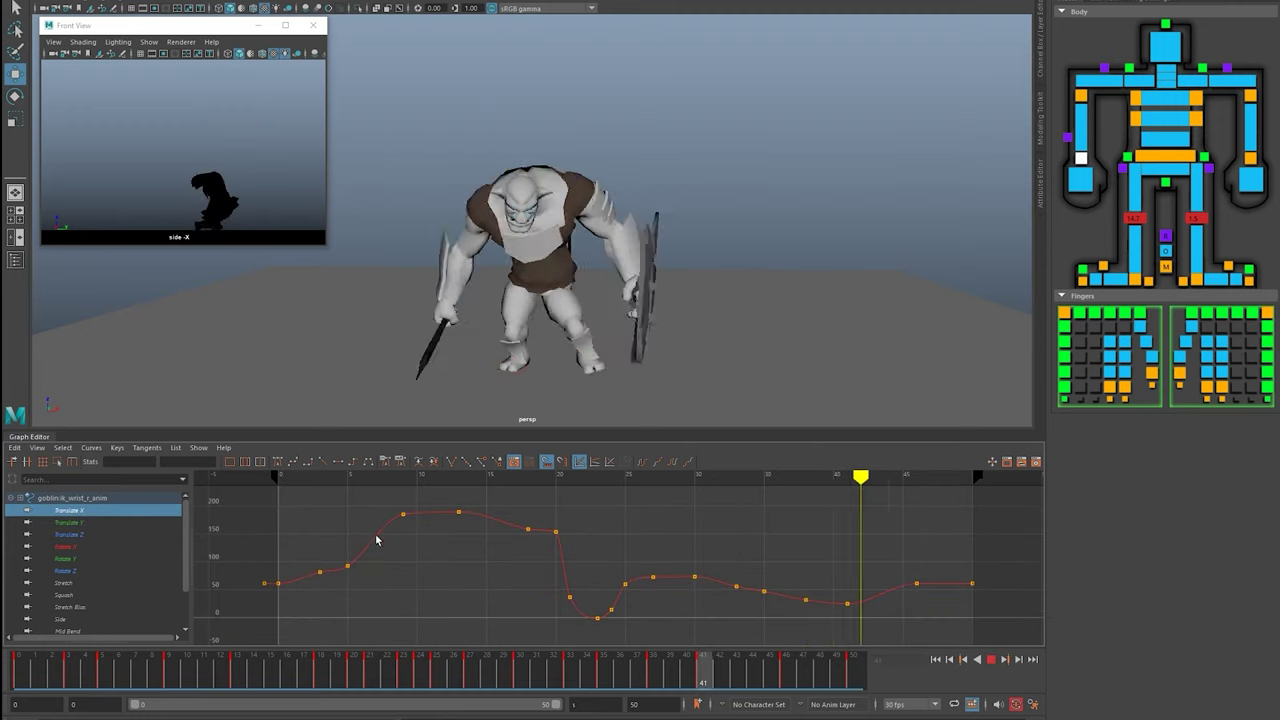
pyautogui.hotkey('alt', 'v')
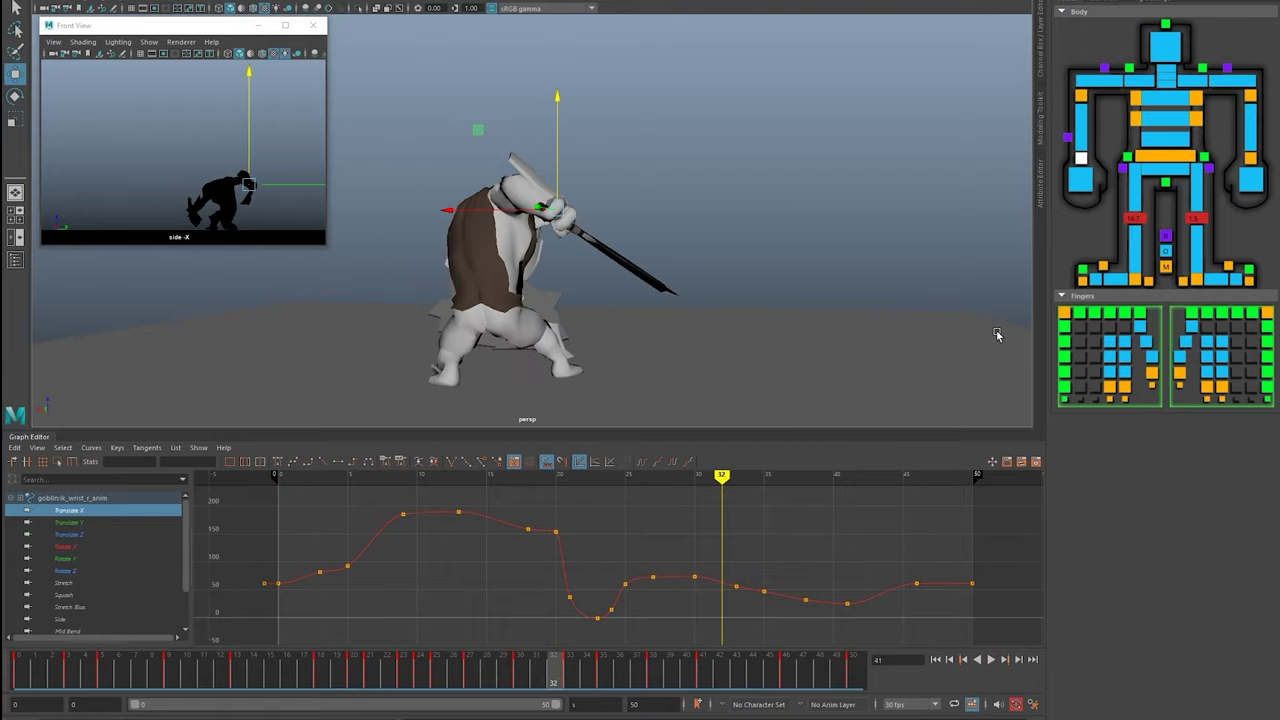
pyautogui.press('e')
pyautogui.hotkey('alt', 'v')
pyautogui.moveTo(608, 208)
pyautogui.keyDown('alt'); pyautogui.mouseDown()
pyautogui.moveTo(608, 286)
pyautogui.moveTo(700, 250)
pyautogui.mouseUp(); pyautogui.keyUp('alt')
# - Select the wrist's Rotate curves and frame them in the Graph Editor at frame 28
pyautogui.click(502, 679)
pyautogui.hotkey('alt', 'v')
pyautogui.click(600, 238)
pyautogui.press('f')
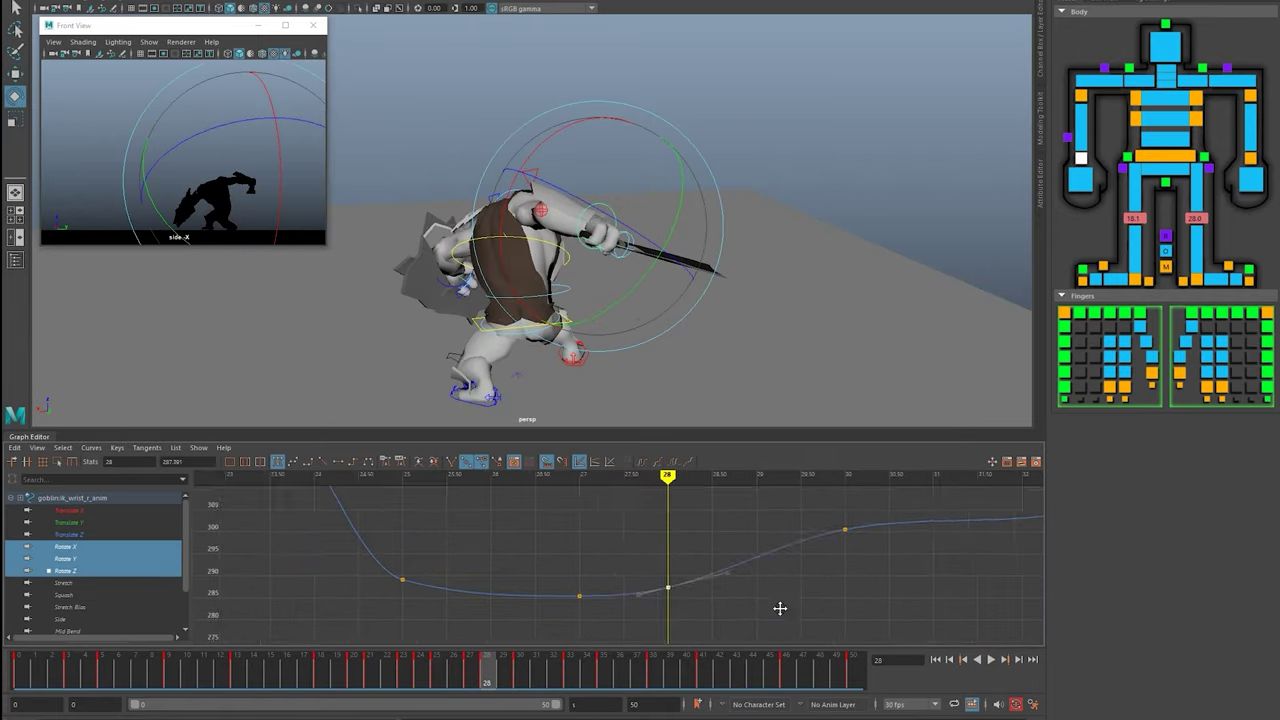
pyautogui.hotkey('alt', 'v')
# - View frame 27 from the front, select the heel control and replay the slash
pyautogui.keyDown('alt'); pyautogui.moveTo(700, 300); pyautogui.dragTo(777, 329); pyautogui.keyUp('alt')
pyautogui.click(480, 680)
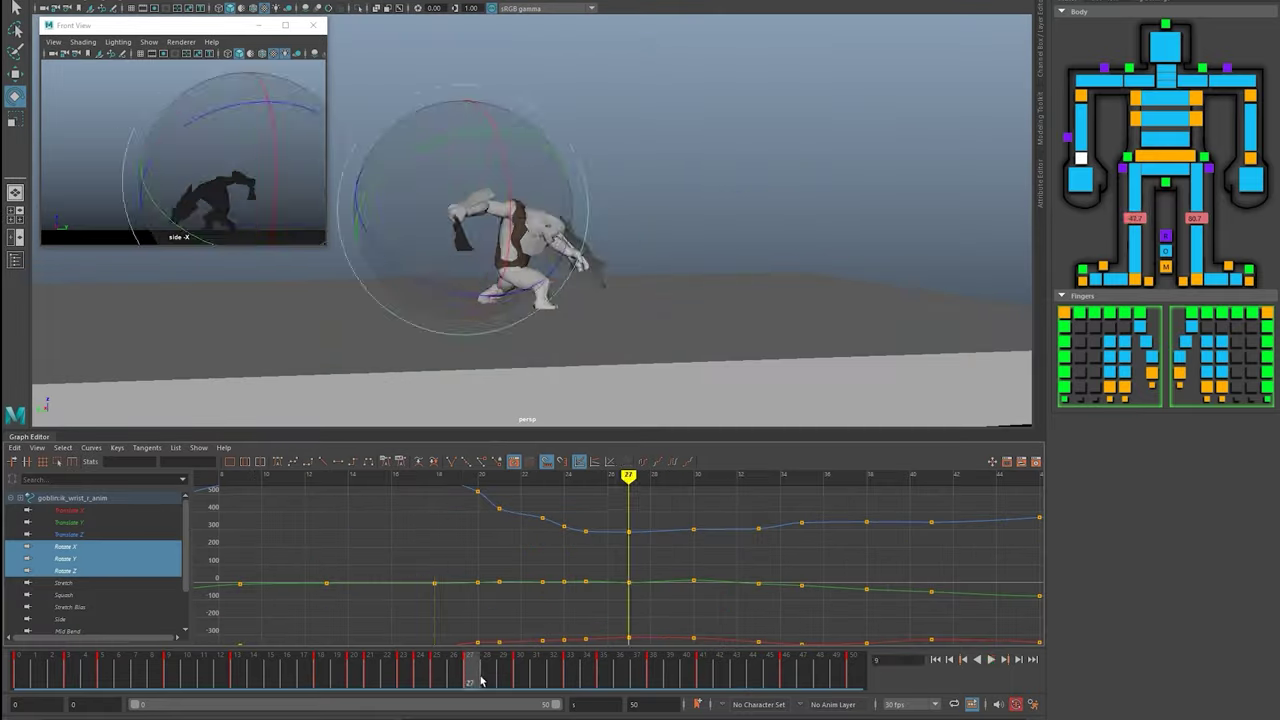
pyautogui.moveTo(480, 300)
pyautogui.keyDown('alt'); pyautogui.mouseDown()
pyautogui.moveTo(600, 300)
pyautogui.moveTo(651, 328)
pyautogui.mouseUp(); pyautogui.keyUp('alt')
pyautogui.click(510, 288)
pyautogui.hotkey('alt', 'v')
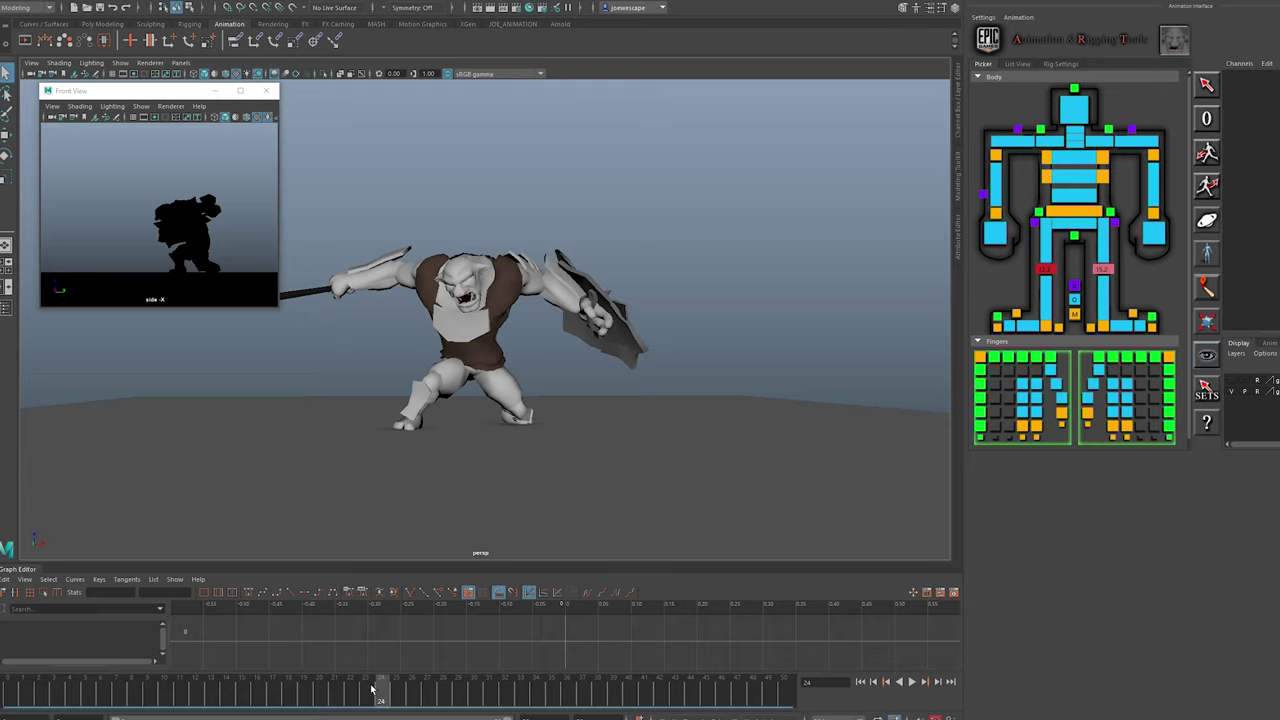
pyautogui.moveTo(372, 688)
pyautogui.mouseDown()
pyautogui.moveTo(38, 688)
pyautogui.moveTo(258, 690)
pyautogui.mouseUp()
pyautogui.moveTo(411, 543)
pyautogui.keyDown('alt'); pyautogui.mouseDown()
pyautogui.moveTo(689, 434)
pyautogui.moveTo(577, 222)
pyautogui.mouseUp(); pyautogui.keyUp('alt')
pyautogui.moveTo(571, 329)
pyautogui.keyDown('alt'); pyautogui.mouseDown()
pyautogui.moveTo(483, 303)
pyautogui.moveTo(511, 352)
pyautogui.mouseUp(); pyautogui.keyUp('alt')
pyautogui.moveTo(407, 358)
pyautogui.keyDown('alt'); pyautogui.mouseDown()
pyautogui.moveTo(520, 310)
pyautogui.moveTo(555, 325)
pyautogui.mouseUp(); pyautogui.keyUp('alt')
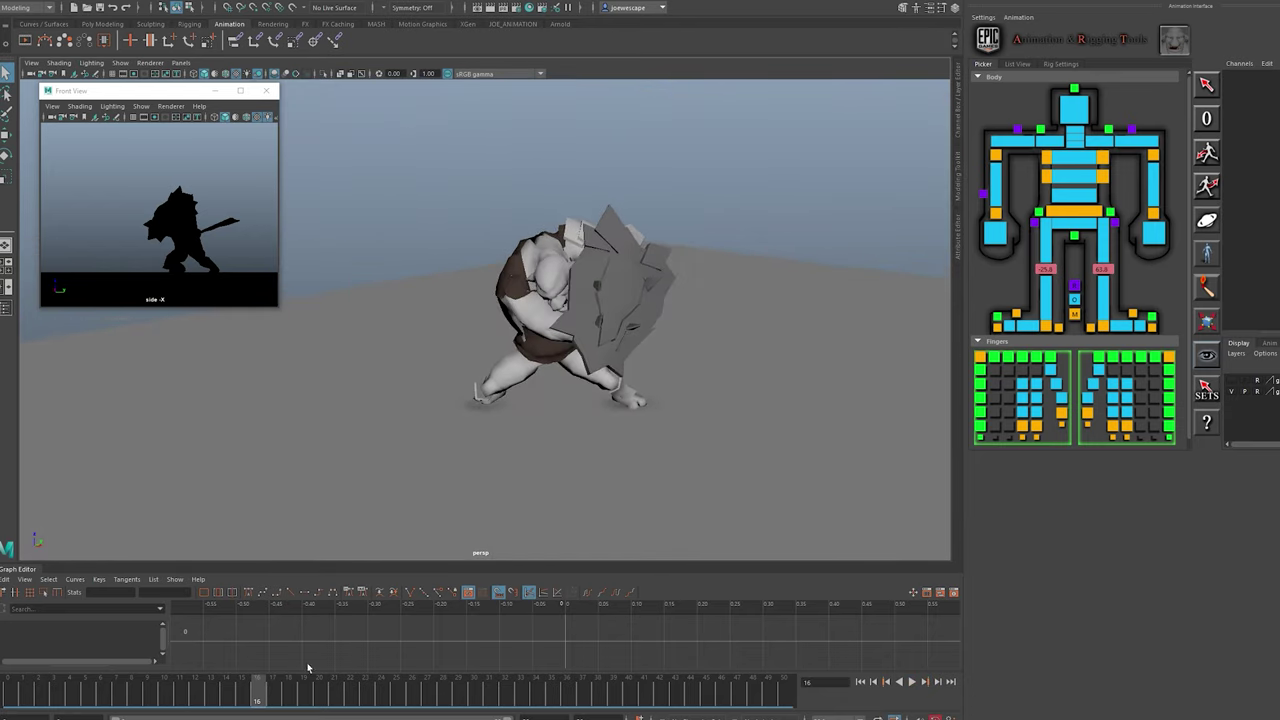
pyautogui.moveTo(258, 698); pyautogui.dragTo(303, 700)
pyautogui.keyDown('alt'); pyautogui.moveTo(480, 330); pyautogui.dragTo(446, 281); pyautogui.keyUp('alt')
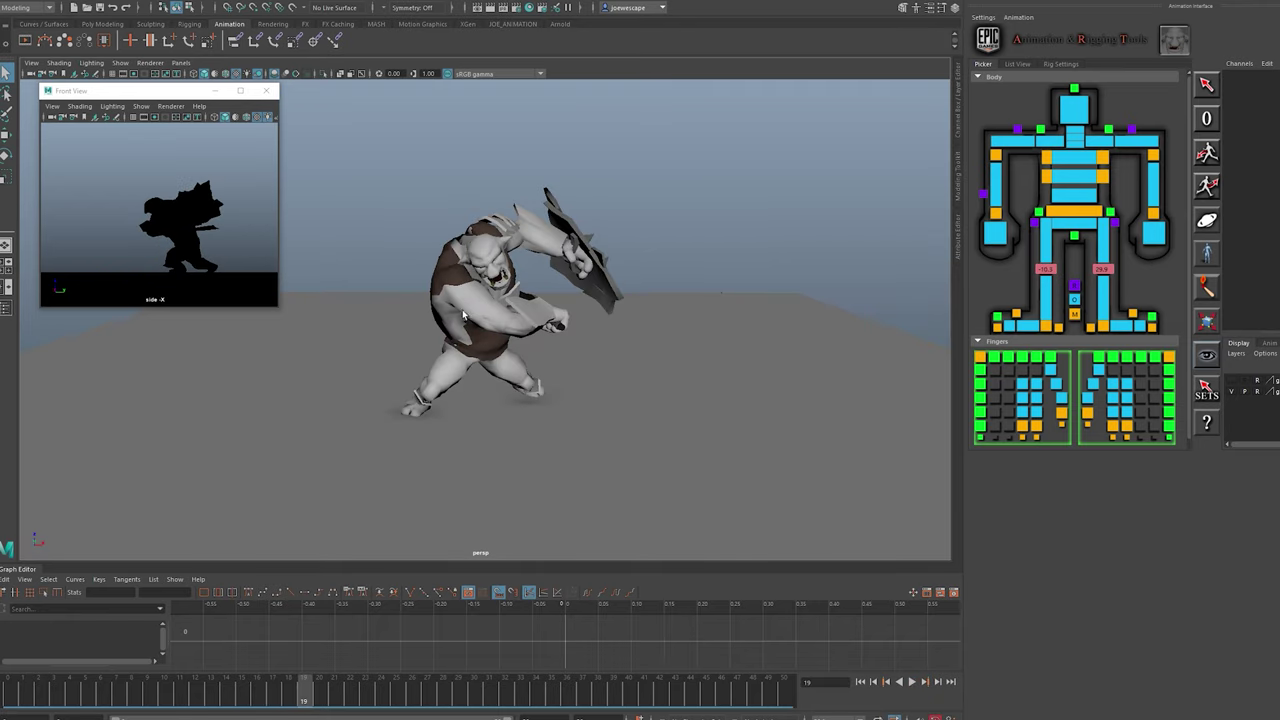
pyautogui.moveTo(408, 248)
pyautogui.keyDown('alt'); pyautogui.mouseDown()
pyautogui.moveTo(420, 337)
pyautogui.moveTo(615, 318)
pyautogui.moveTo(506, 303)
pyautogui.mouseUp(); pyautogui.keyUp('alt')
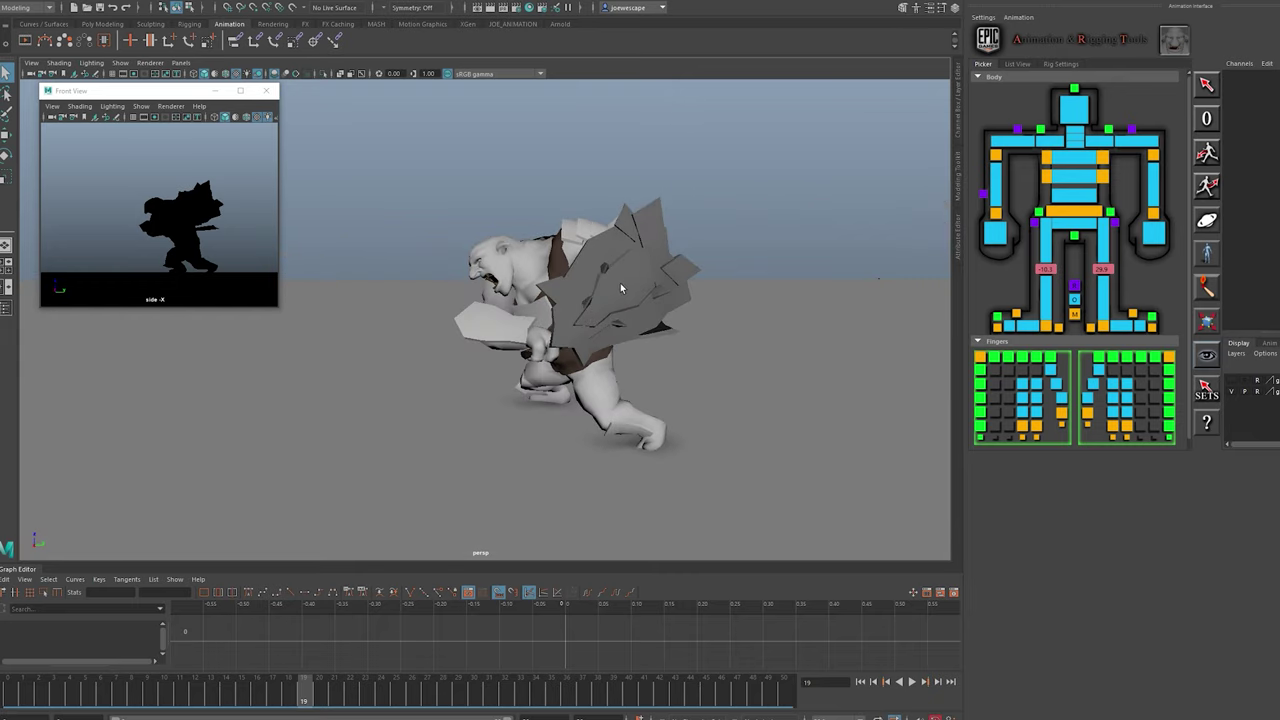
pyautogui.keyDown('alt'); pyautogui.moveTo(597, 256); pyautogui.dragTo(558, 333); pyautogui.keyUp('alt')
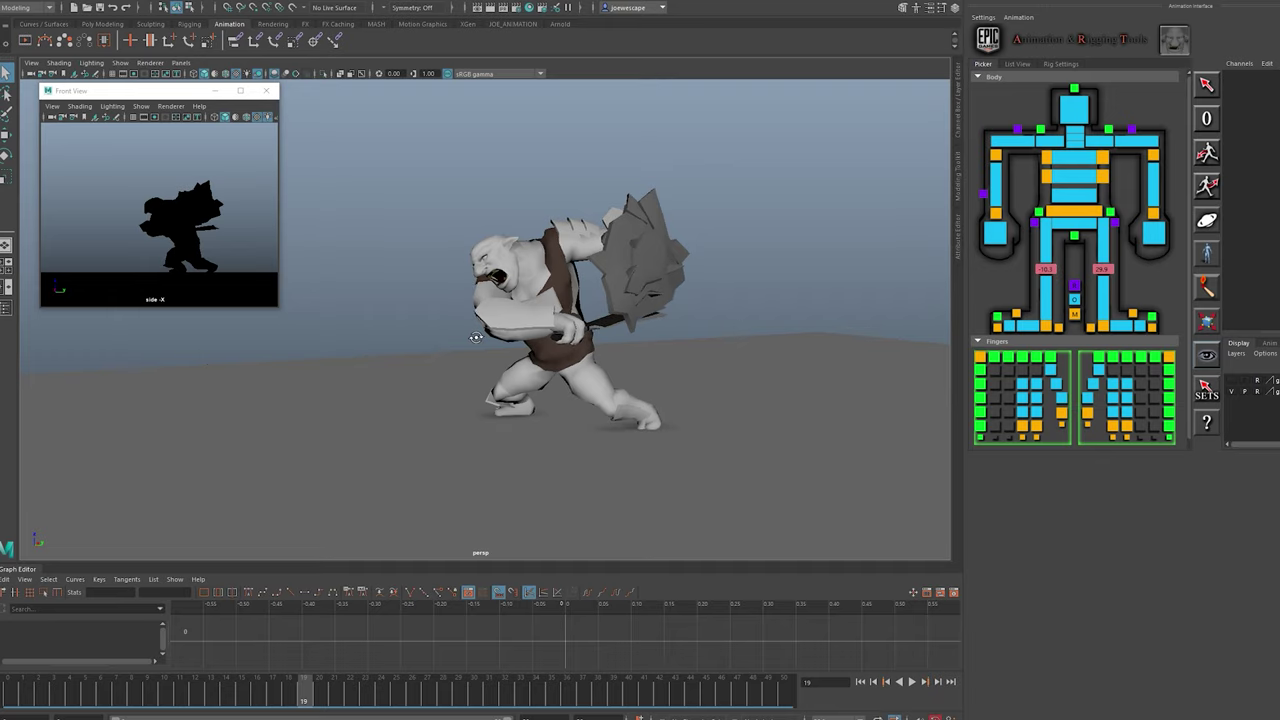
pyautogui.keyDown('alt'); pyautogui.moveTo(367, 301); pyautogui.dragTo(668, 266); pyautogui.keyUp('alt')
pyautogui.keyDown('alt'); pyautogui.moveTo(585, 244); pyautogui.dragTo(506, 258); pyautogui.keyUp('alt')
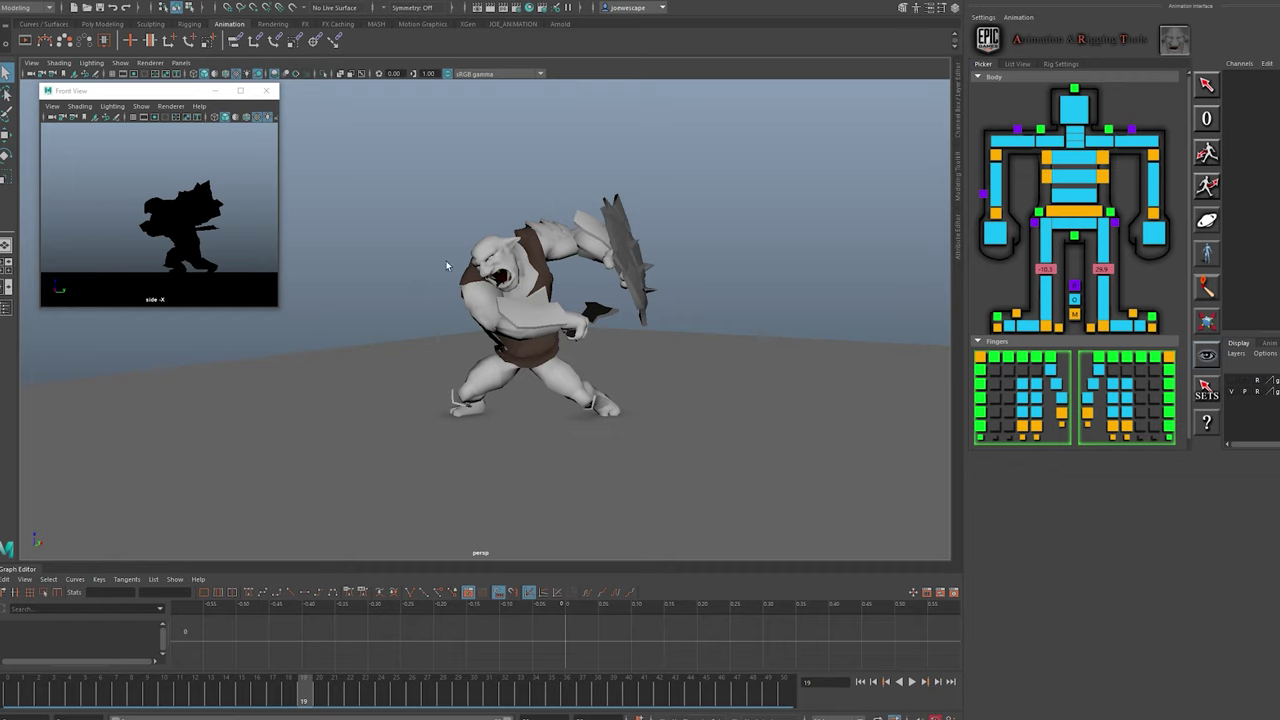
pyautogui.keyDown('alt'); pyautogui.moveTo(447, 265); pyautogui.dragTo(548, 274); pyautogui.keyUp('alt')
pyautogui.moveTo(443, 257)
pyautogui.keyDown('alt'); pyautogui.mouseDown()
pyautogui.moveTo(506, 320)
pyautogui.moveTo(502, 357)
pyautogui.mouseUp(); pyautogui.keyUp('alt')
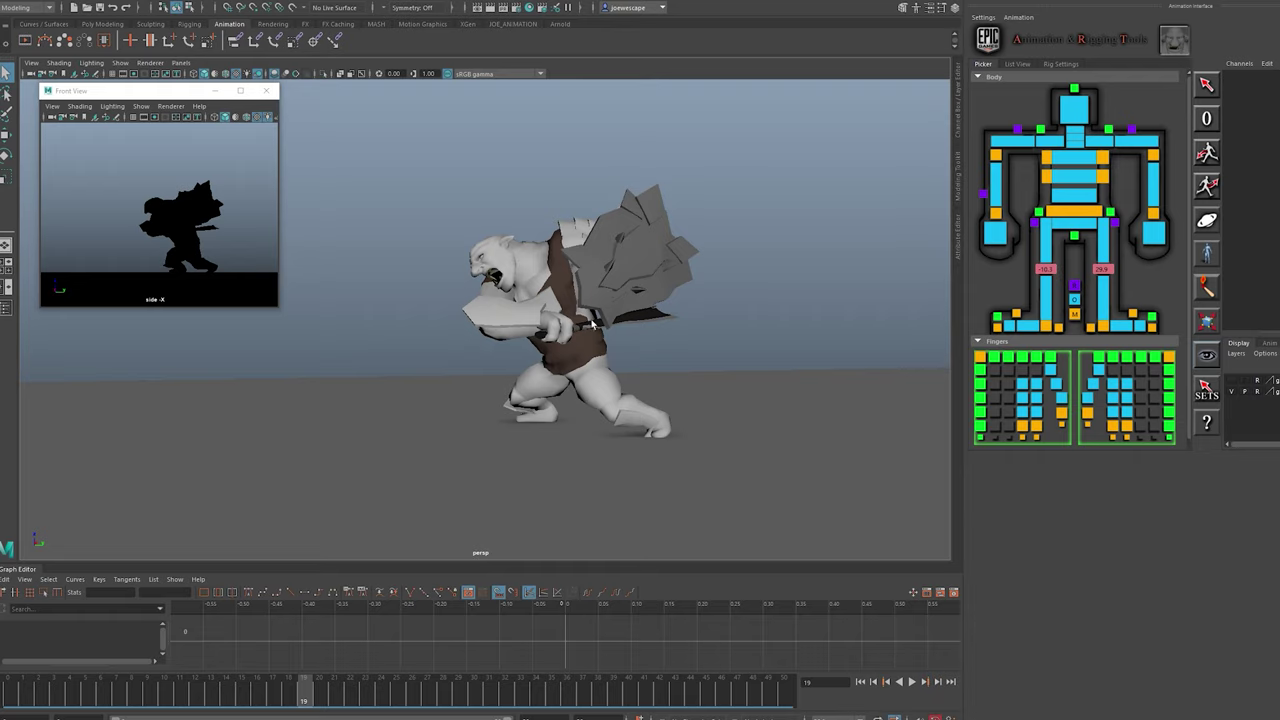
pyautogui.moveTo(501, 320)
pyautogui.keyDown('alt'); pyautogui.mouseDown()
pyautogui.moveTo(527, 353)
pyautogui.moveTo(508, 372)
pyautogui.mouseUp(); pyautogui.keyUp('alt')
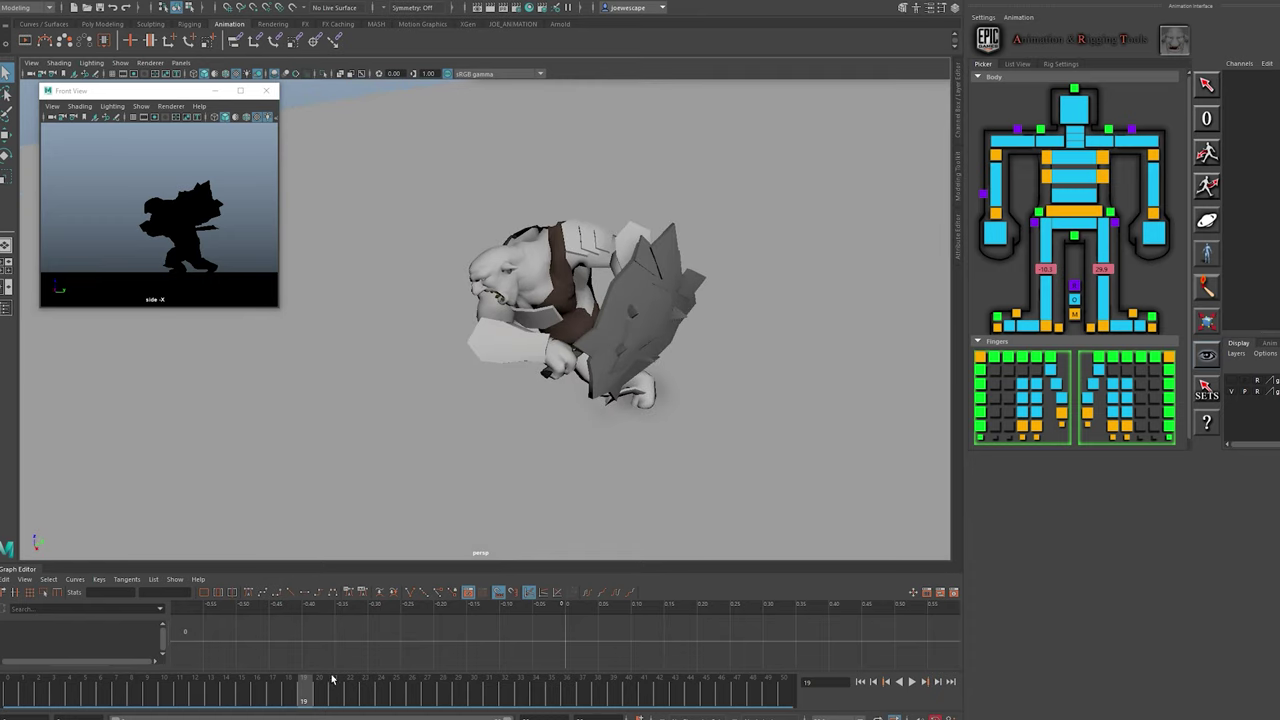
pyautogui.hotkey('alt', '.')
pyautogui.hotkey('alt', '.')
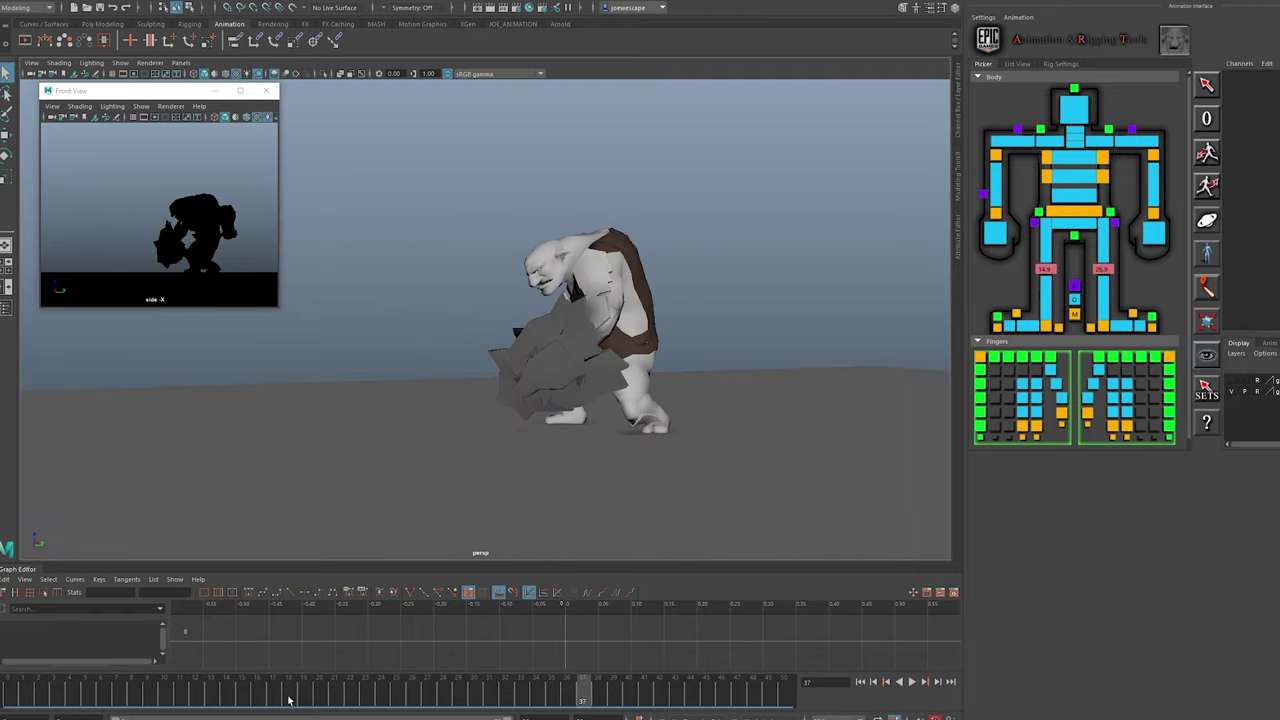
pyautogui.click(231, 694)
pyautogui.keyDown('alt'); pyautogui.moveTo(499, 447); pyautogui.dragTo(551, 451); pyautogui.keyUp('alt')
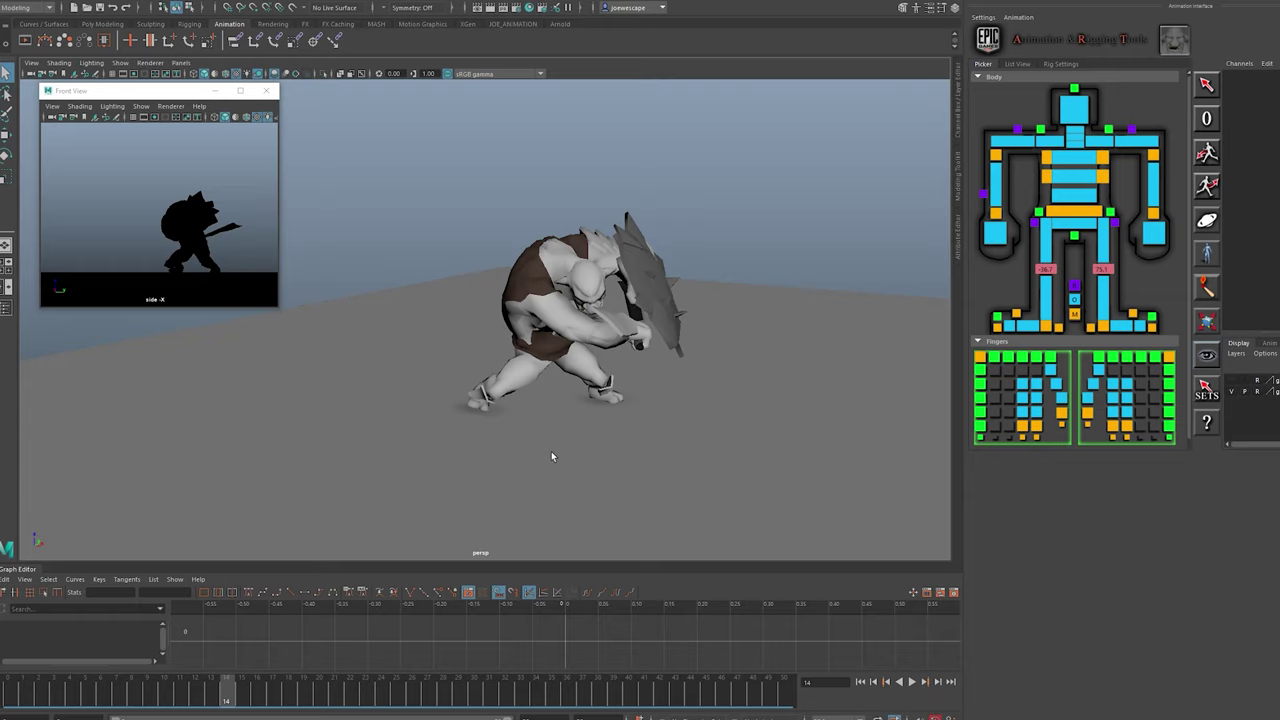
pyautogui.keyDown('alt'); pyautogui.moveTo(600, 434); pyautogui.dragTo(694, 446); pyautogui.keyUp('alt')
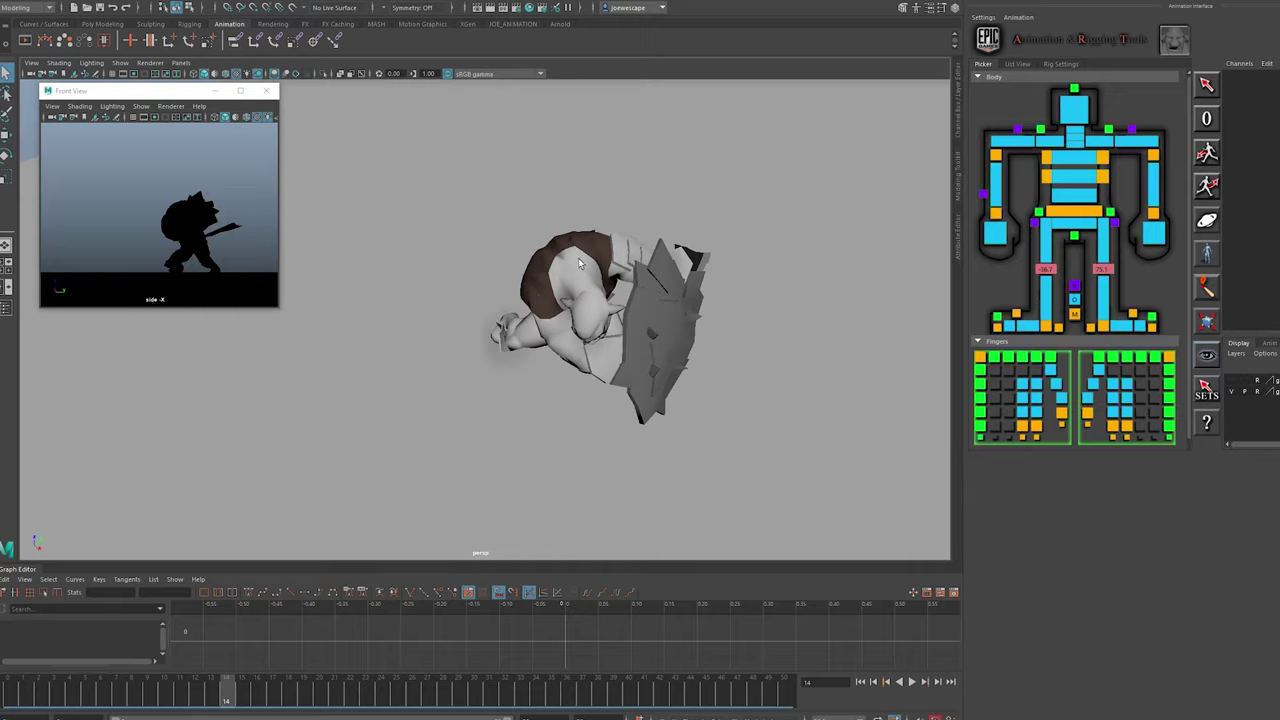
pyautogui.keyDown('alt'); pyautogui.moveTo(577, 272); pyautogui.dragTo(557, 357); pyautogui.keyUp('alt')
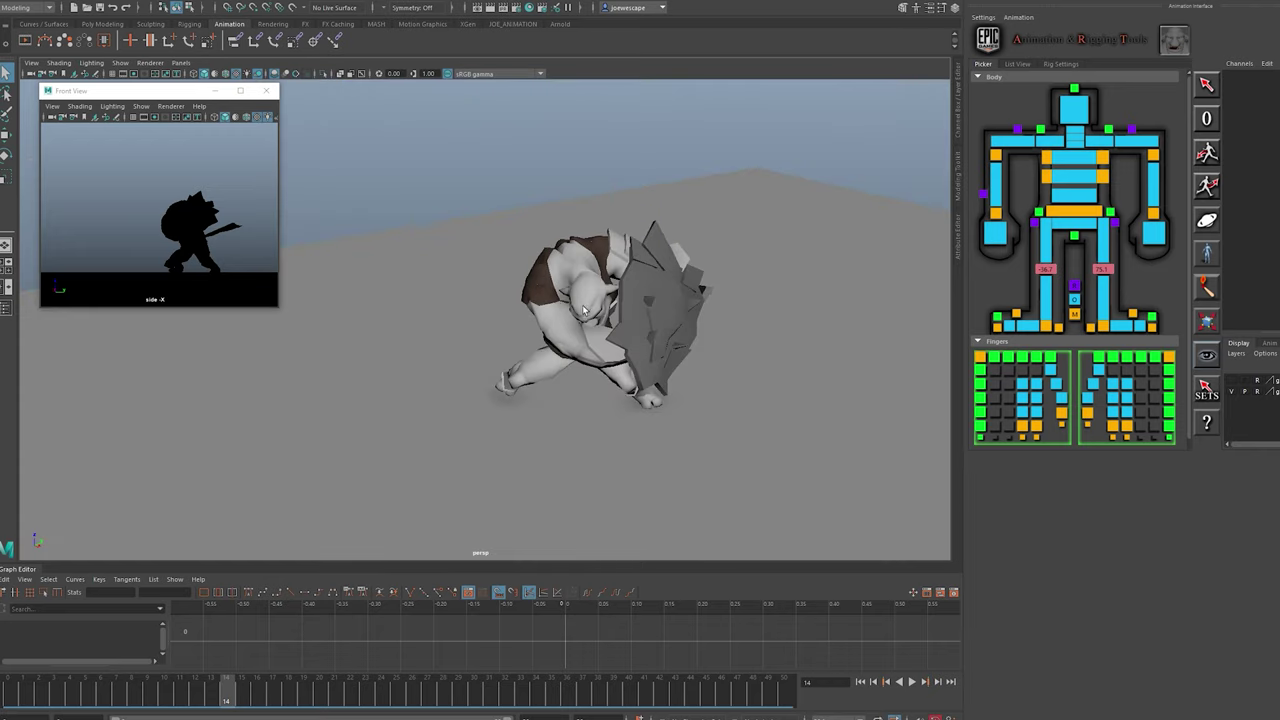
pyautogui.hotkey('alt', 'v')
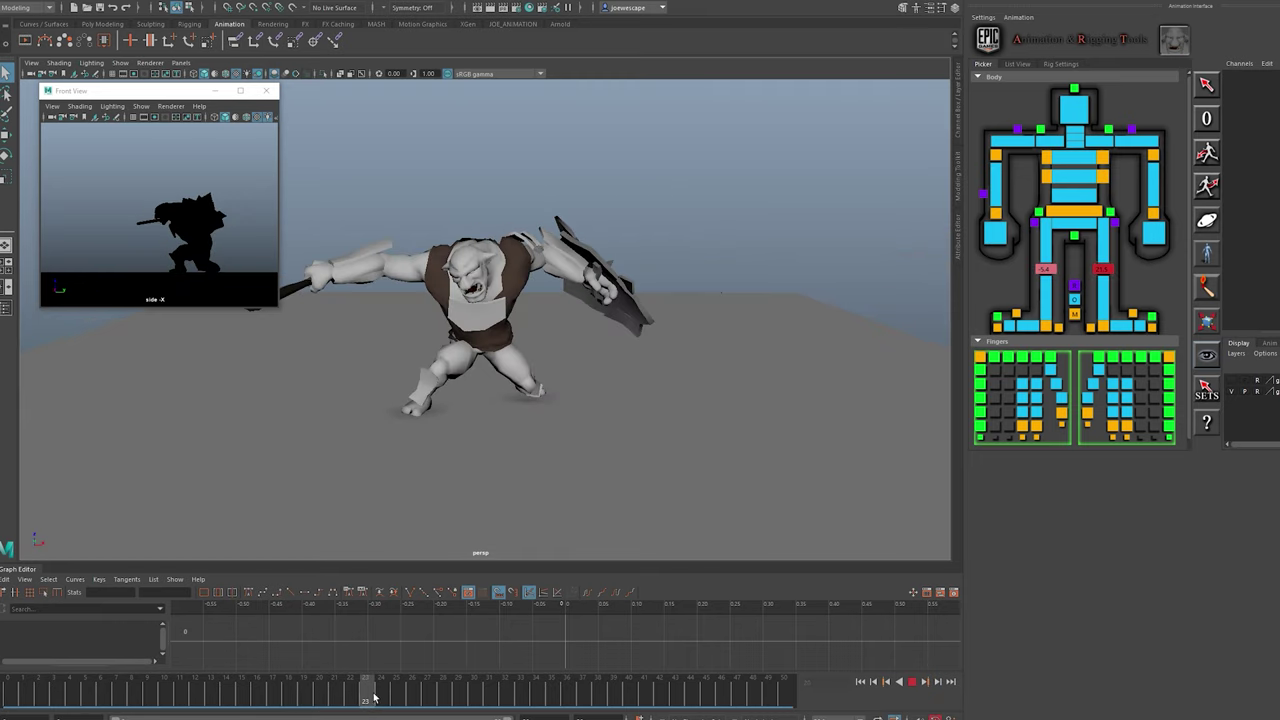
pyautogui.hotkey('alt', 'v')
pyautogui.keyDown('alt'); pyautogui.moveTo(520, 430); pyautogui.dragTo(563, 395); pyautogui.keyUp('alt')
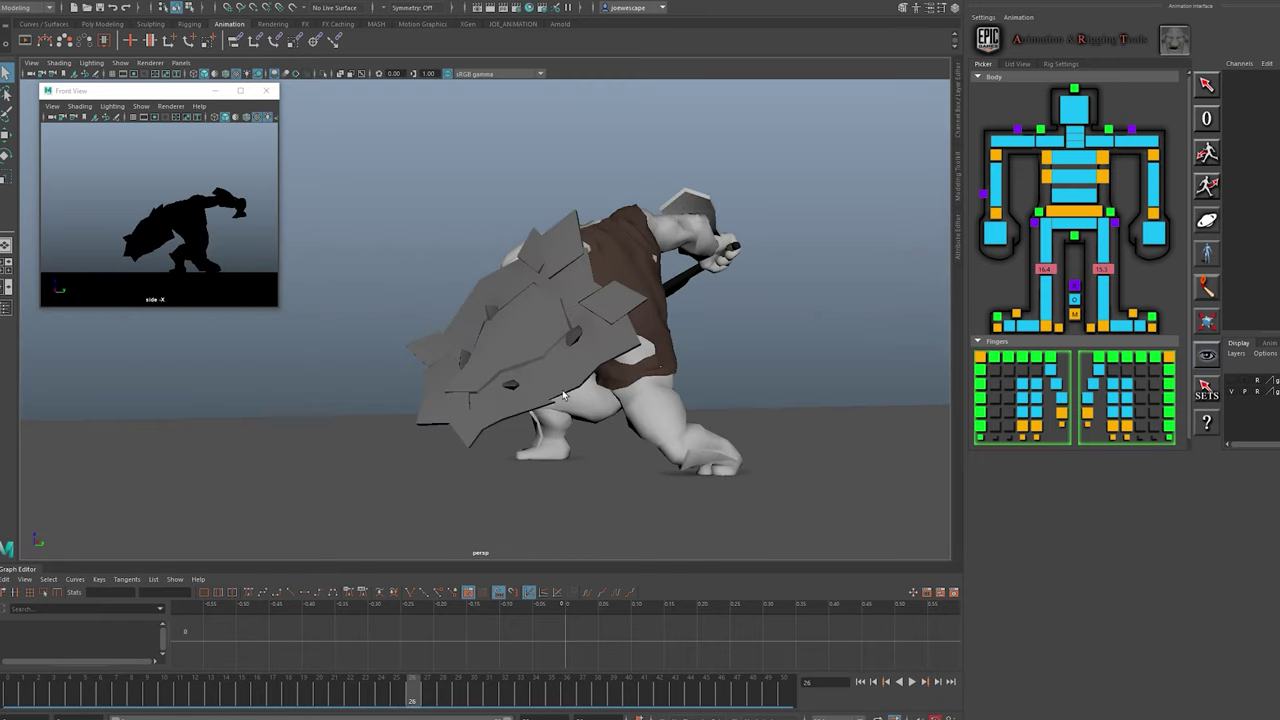
pyautogui.hotkey('alt', 'v')
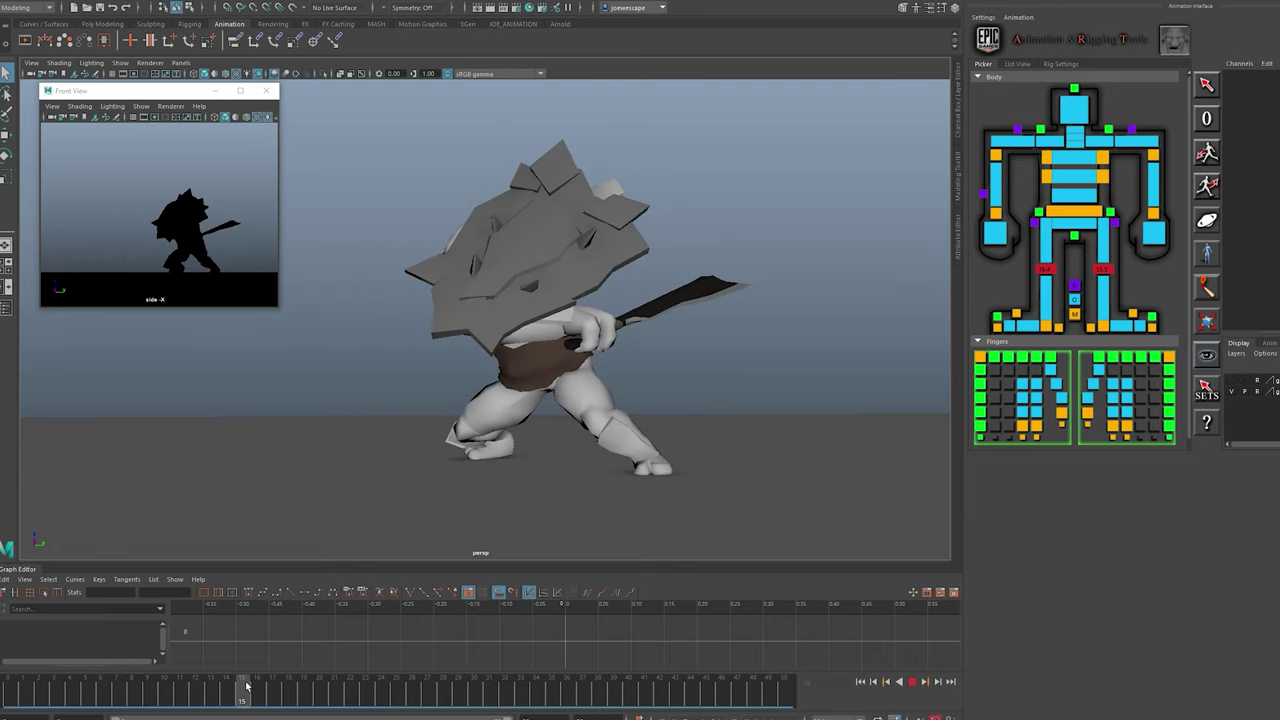
pyautogui.hotkey('alt', 'v')
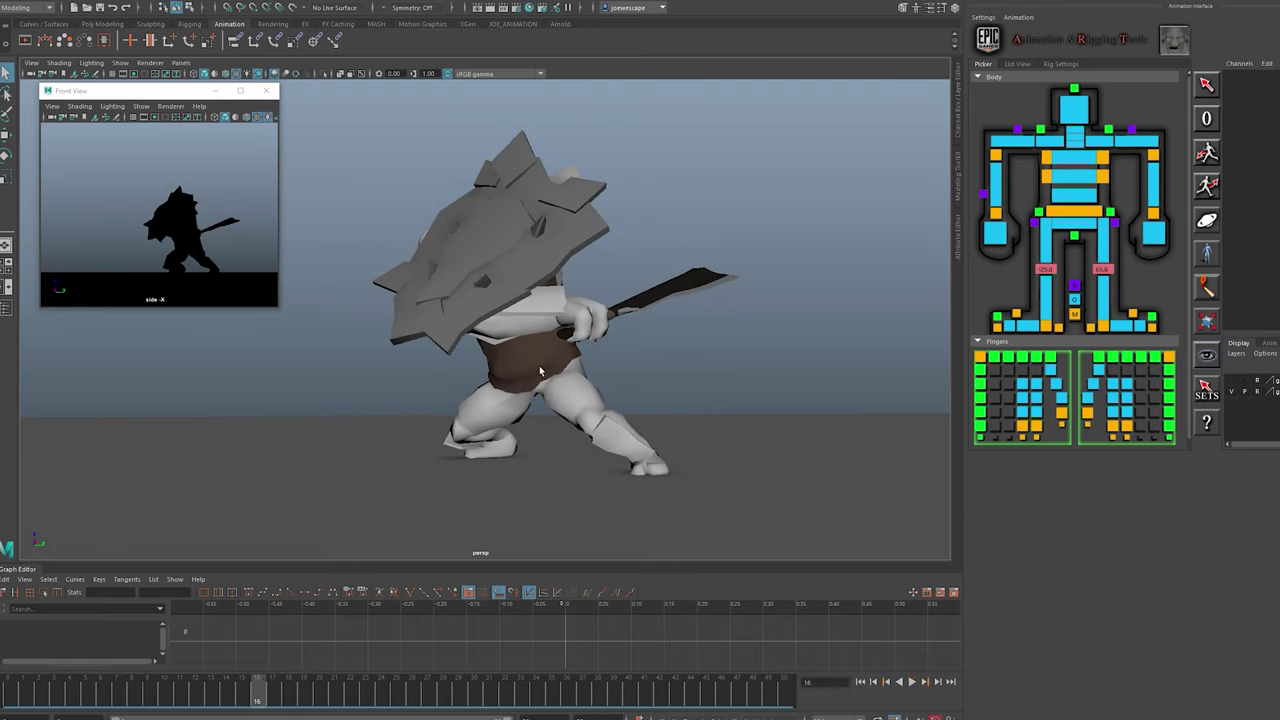
pyautogui.moveTo(257, 698); pyautogui.dragTo(310, 694)
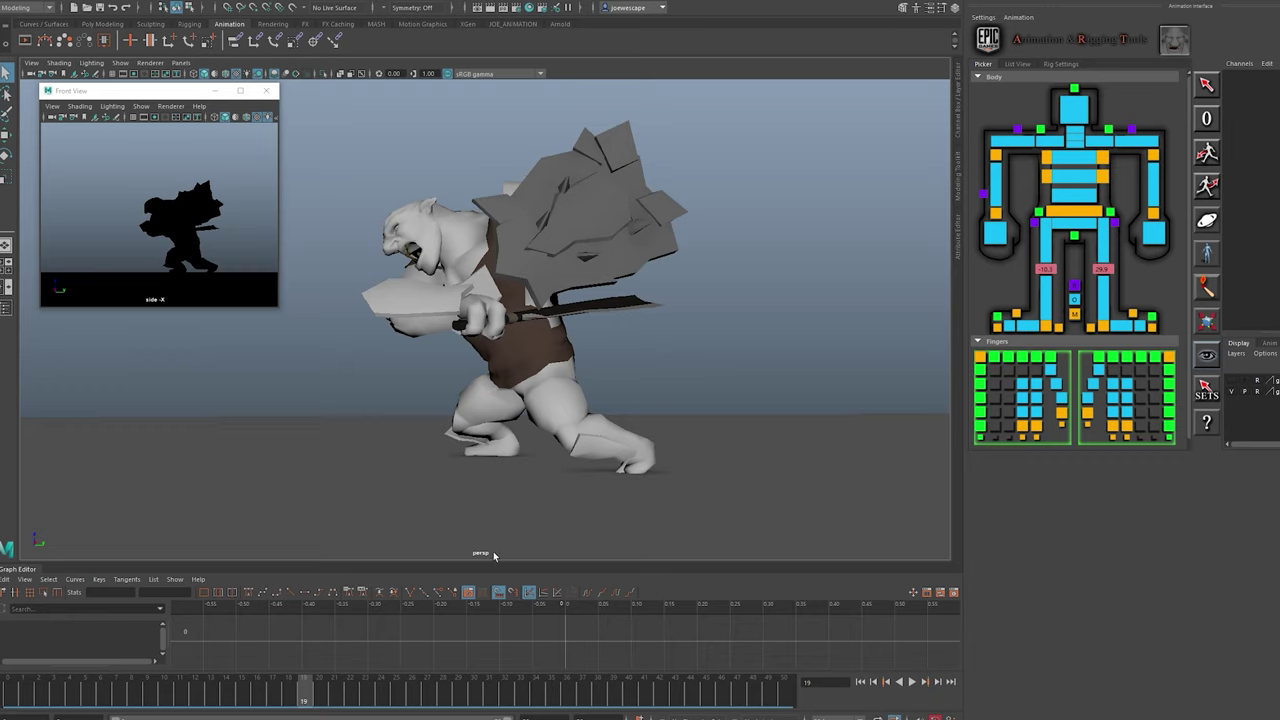
pyautogui.moveTo(312, 697); pyautogui.dragTo(342, 697)
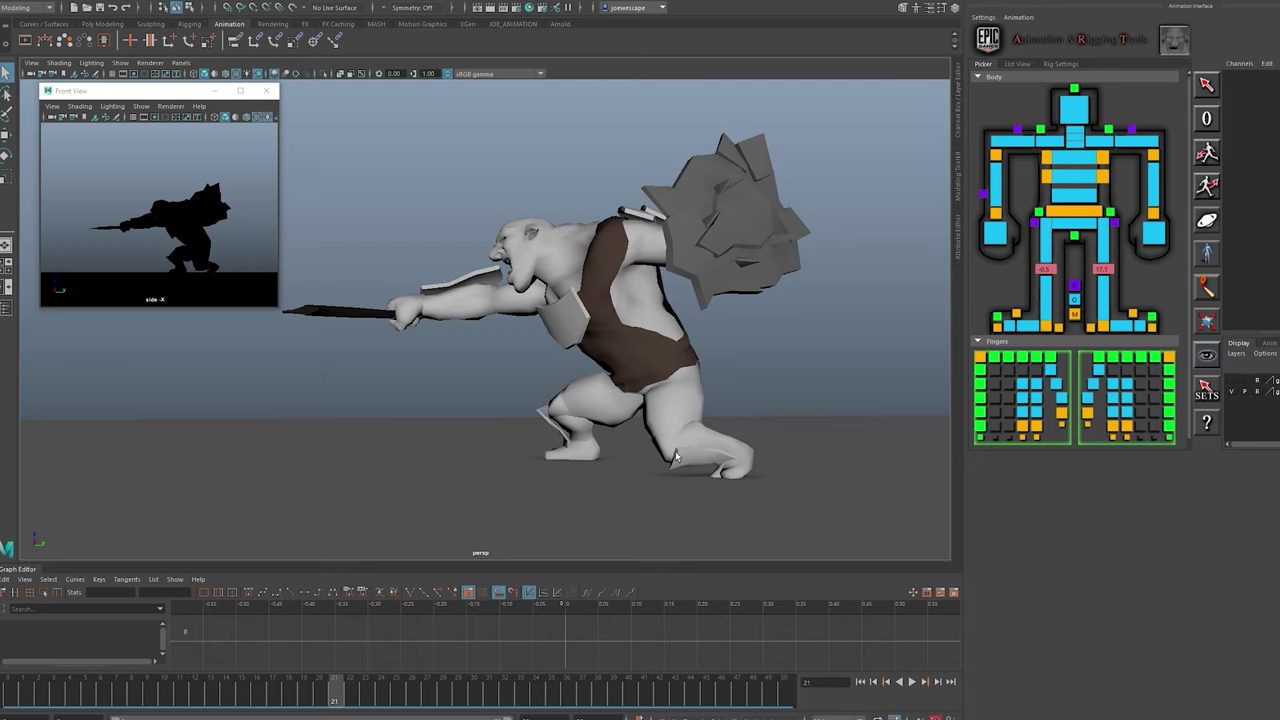
pyautogui.moveTo(333, 683); pyautogui.dragTo(288, 683)
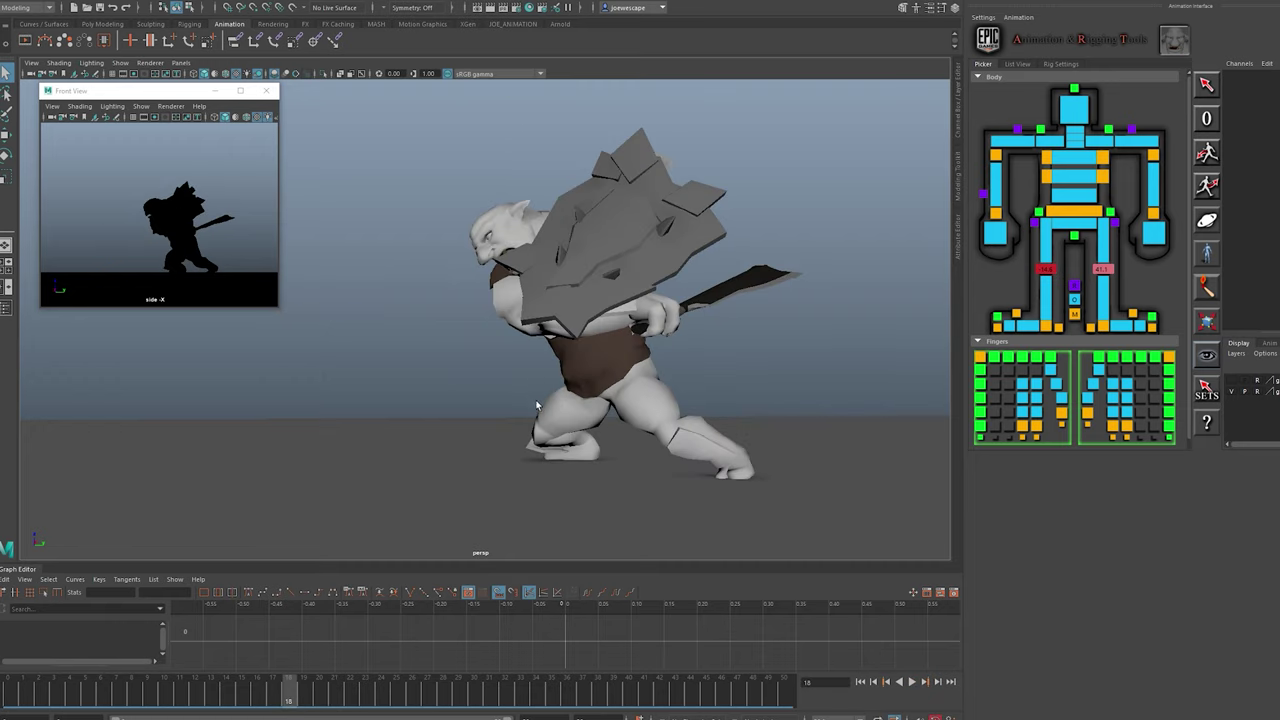
pyautogui.click(348, 684)
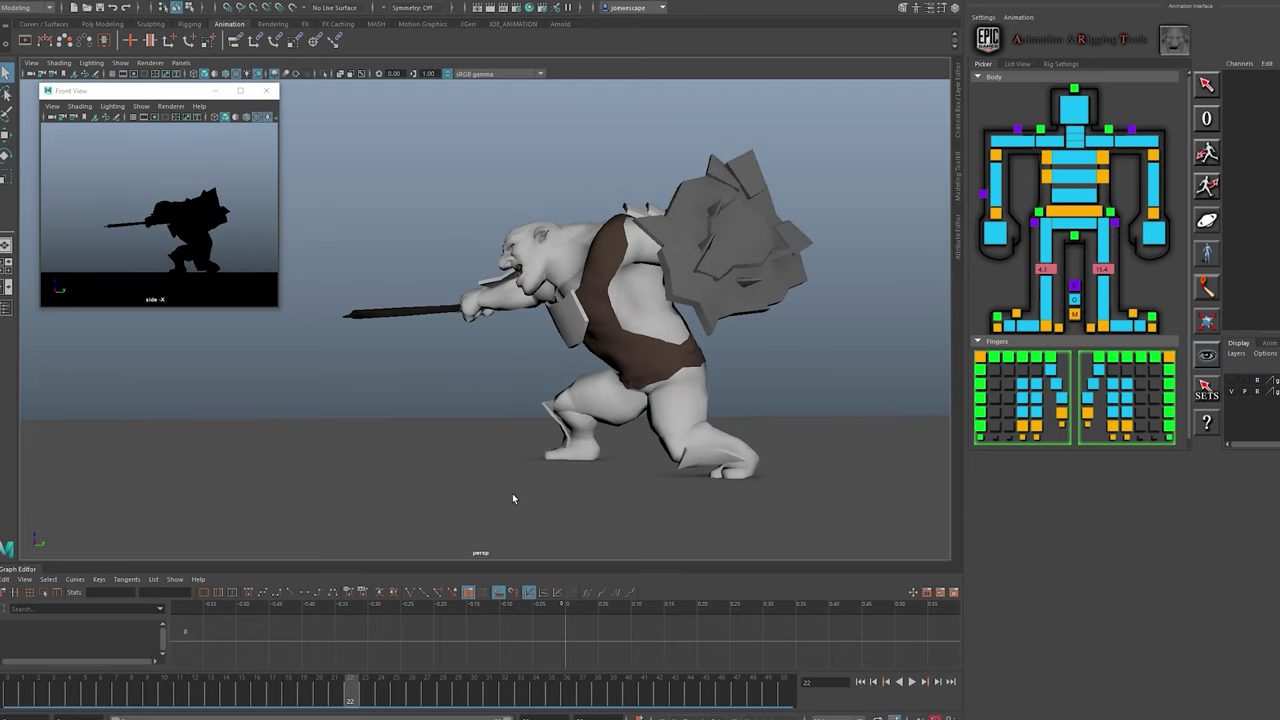
pyautogui.keyDown('alt'); pyautogui.moveTo(512, 498); pyautogui.dragTo(385, 295); pyautogui.keyUp('alt')
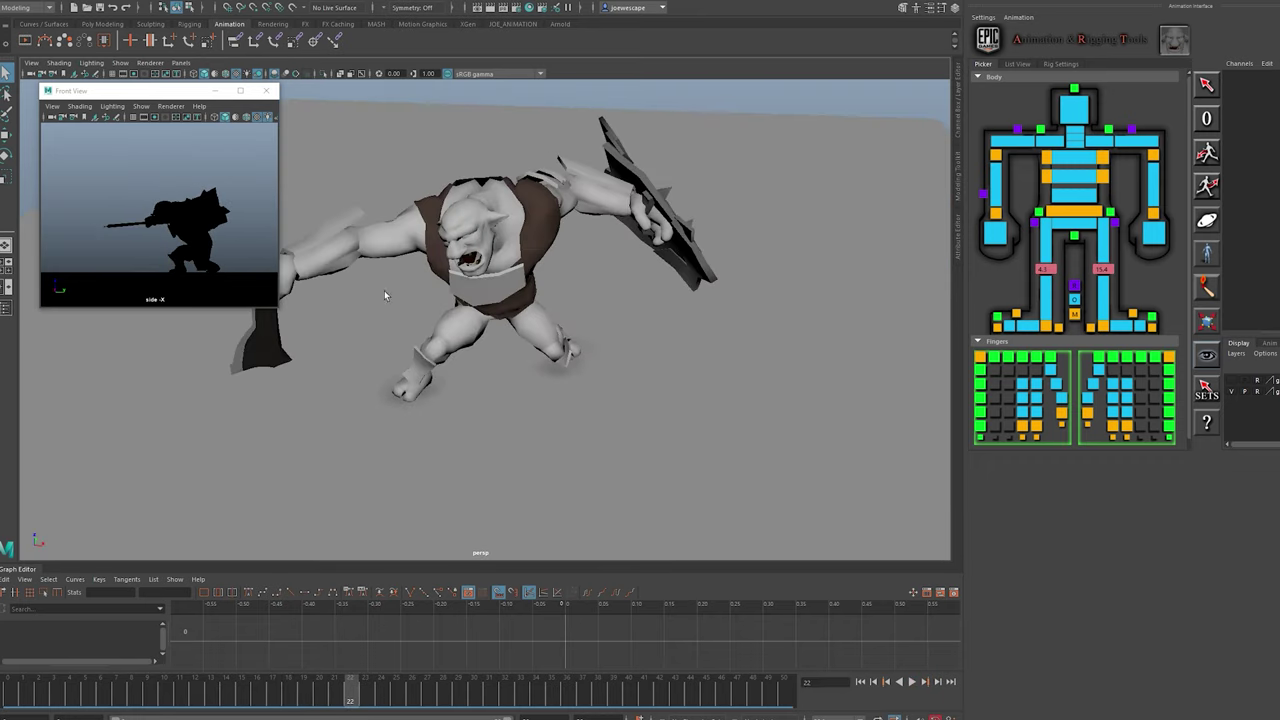
pyautogui.press('.')
pyautogui.press('.')
pyautogui.press('.')
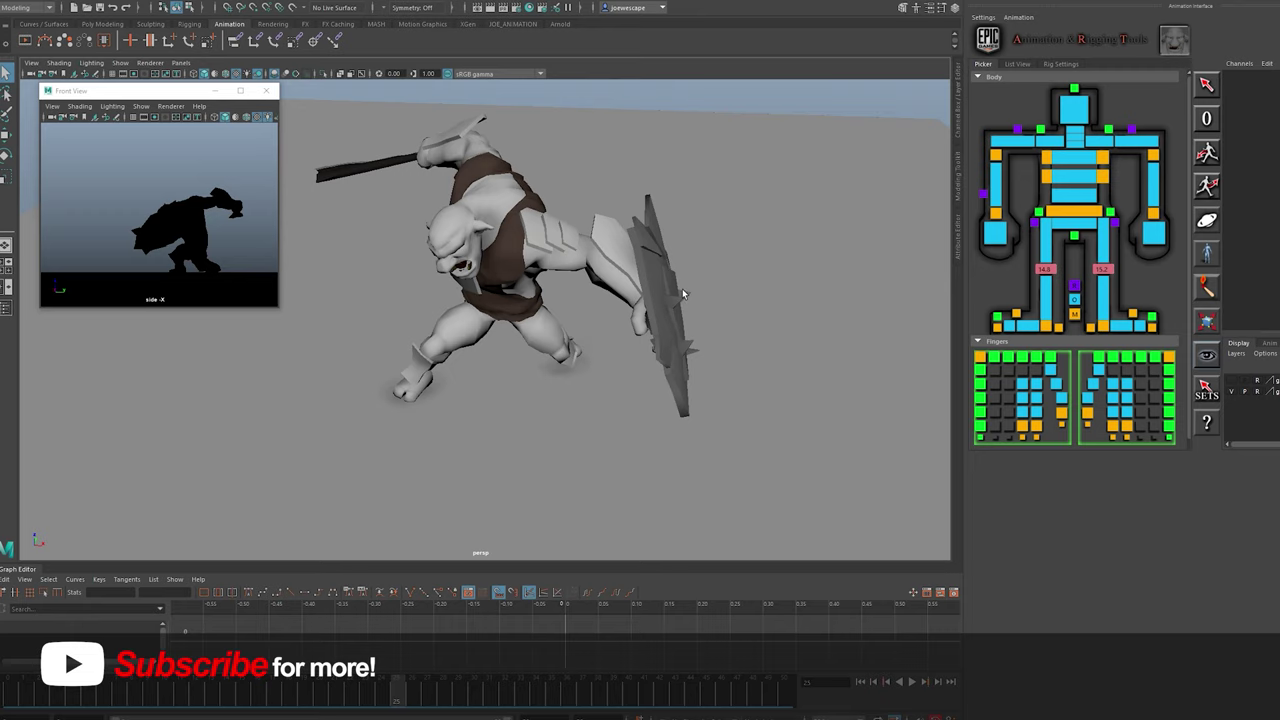
pyautogui.press('.')
pyautogui.press(',')
pyautogui.press('.')
pyautogui.press('.')
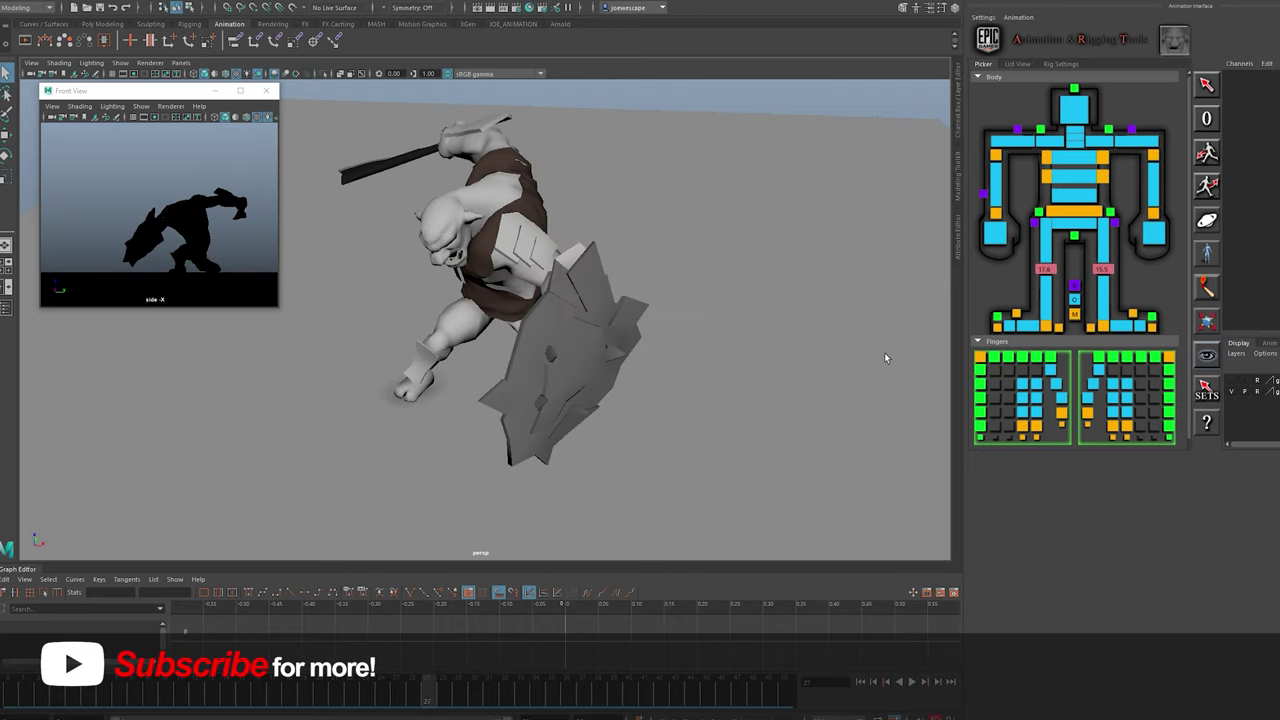
pyautogui.keyDown('alt'); pyautogui.moveTo(885, 358); pyautogui.dragTo(915, 334); pyautogui.keyUp('alt')
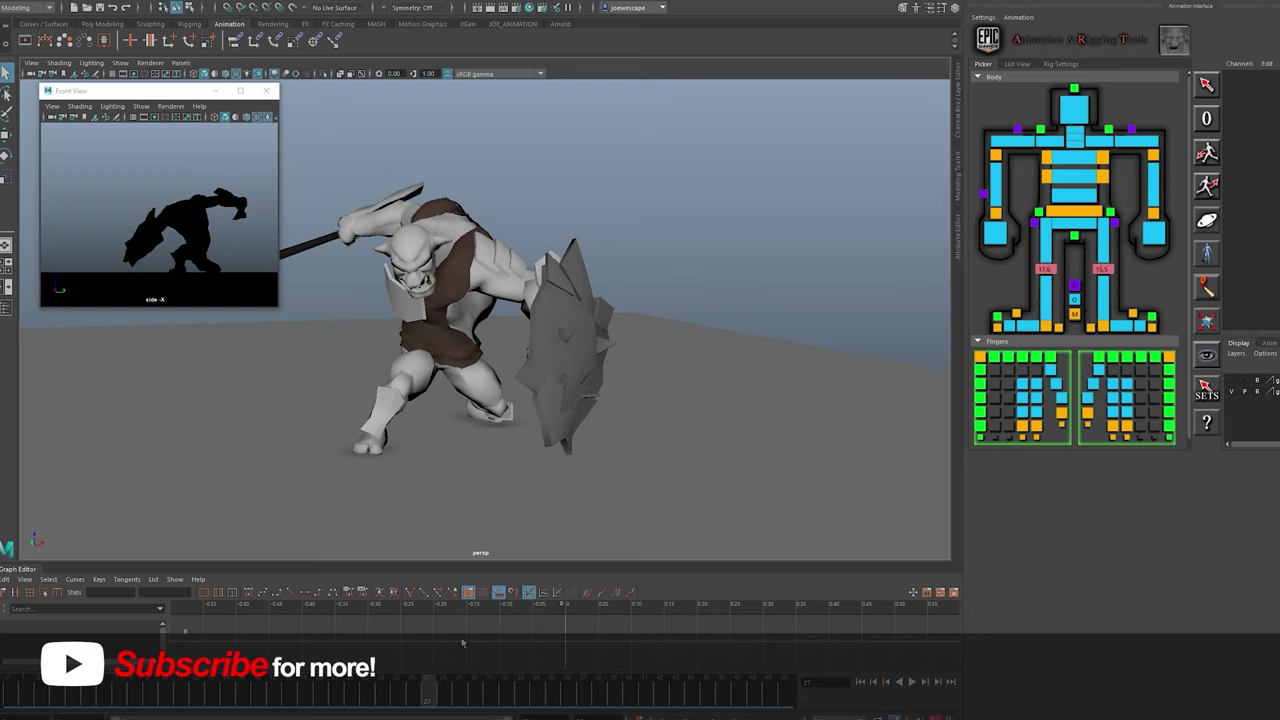
pyautogui.moveTo(427, 695); pyautogui.dragTo(690, 695)
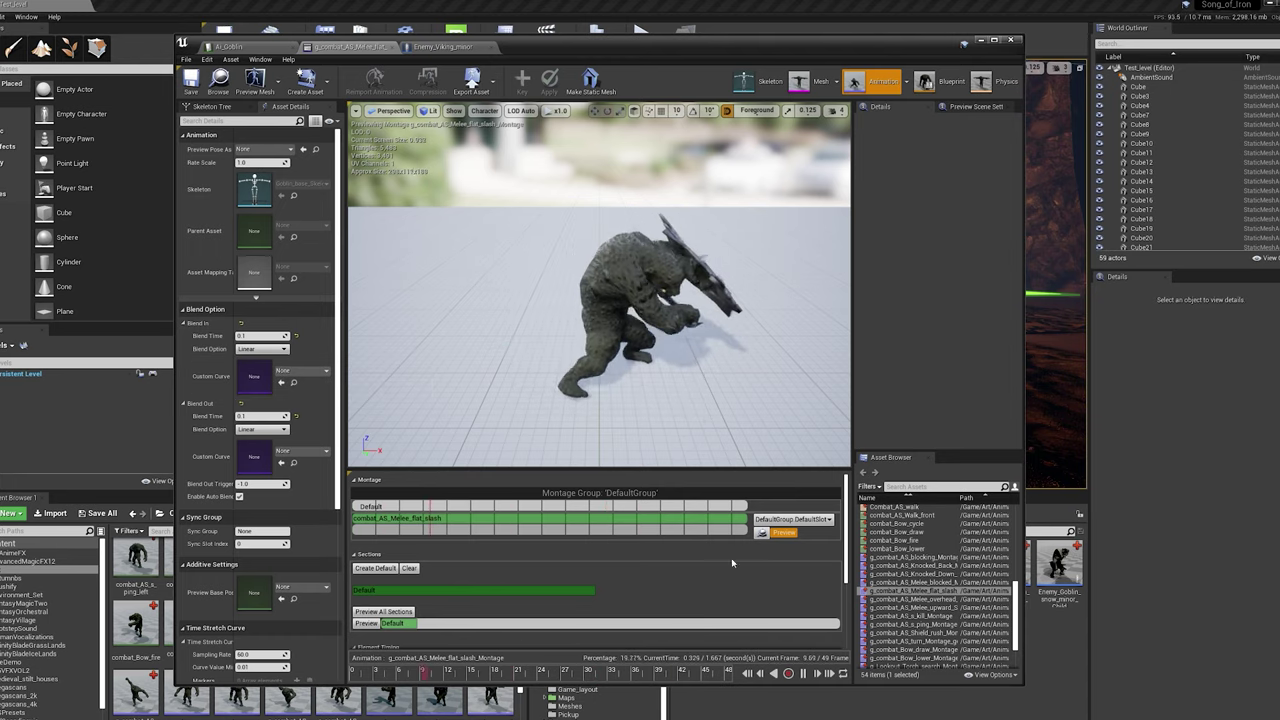
pyautogui.click(802, 673)
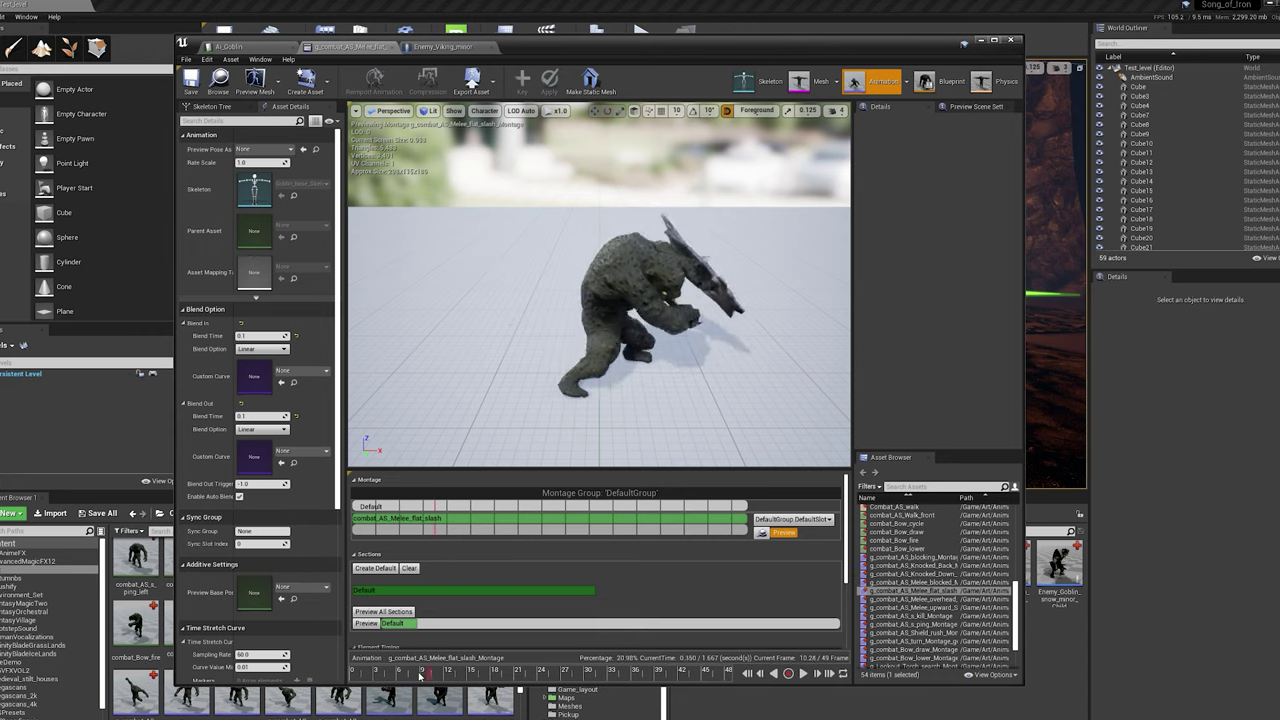
pyautogui.moveTo(400, 672)
pyautogui.mouseDown()
pyautogui.moveTo(376, 674)
pyautogui.moveTo(537, 672)
pyautogui.mouseUp()
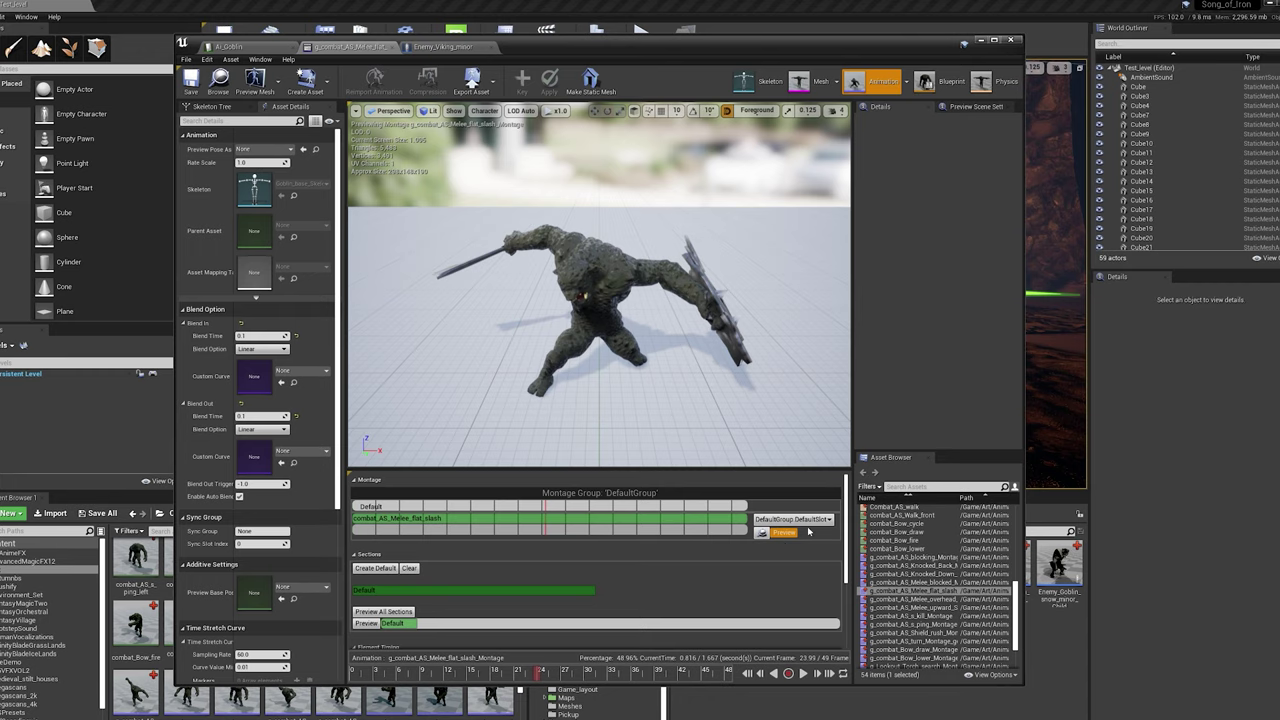
pyautogui.moveTo(849, 491); pyautogui.dragTo(843, 551)
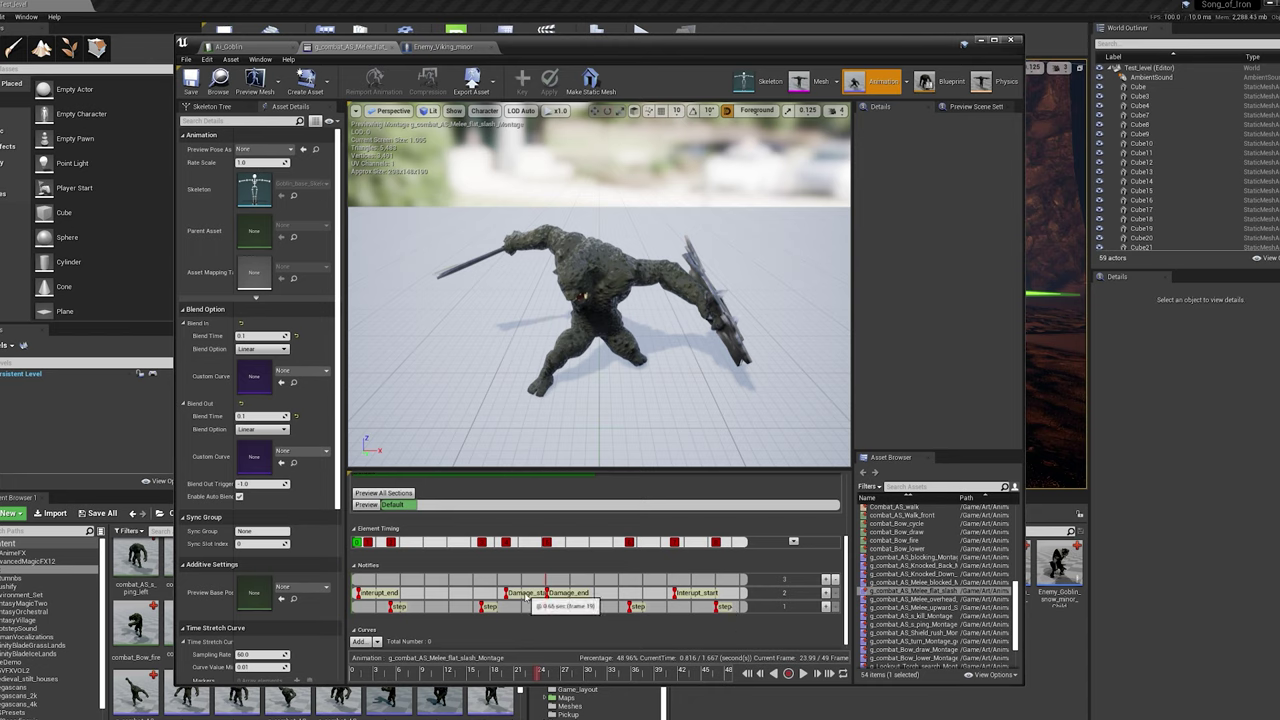
pyautogui.click(527, 594)
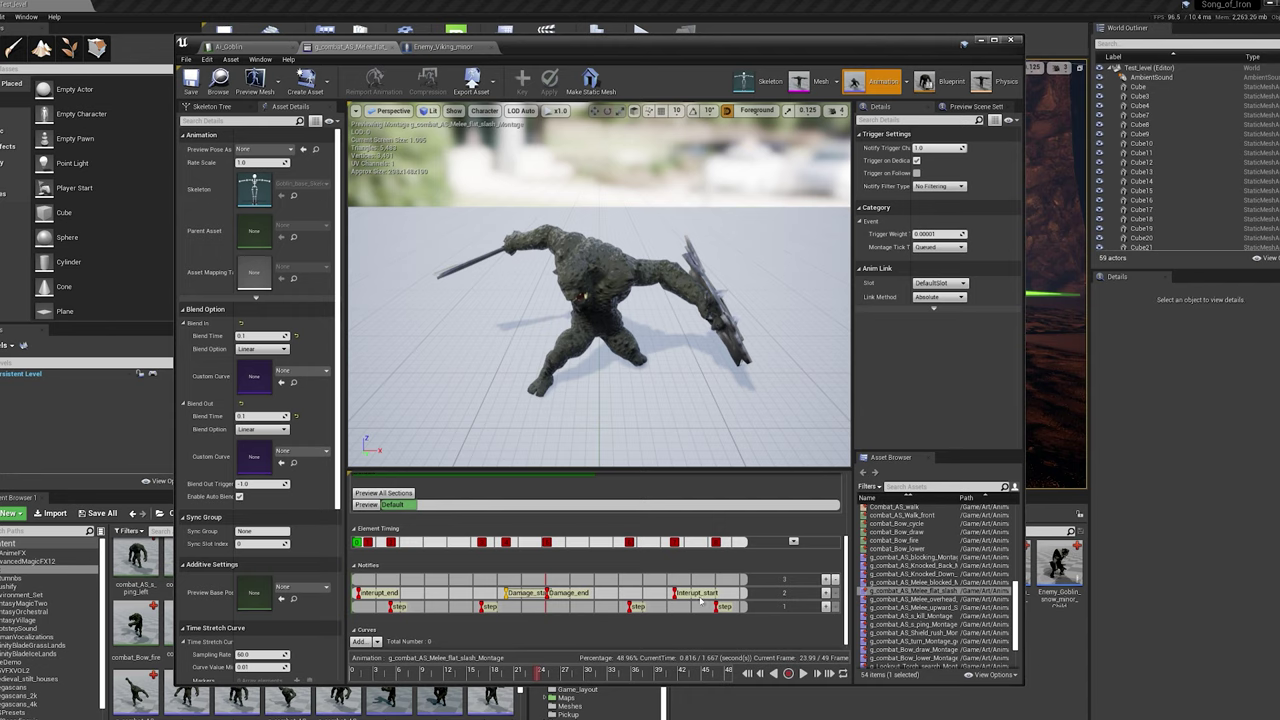
pyautogui.moveTo(380, 593)
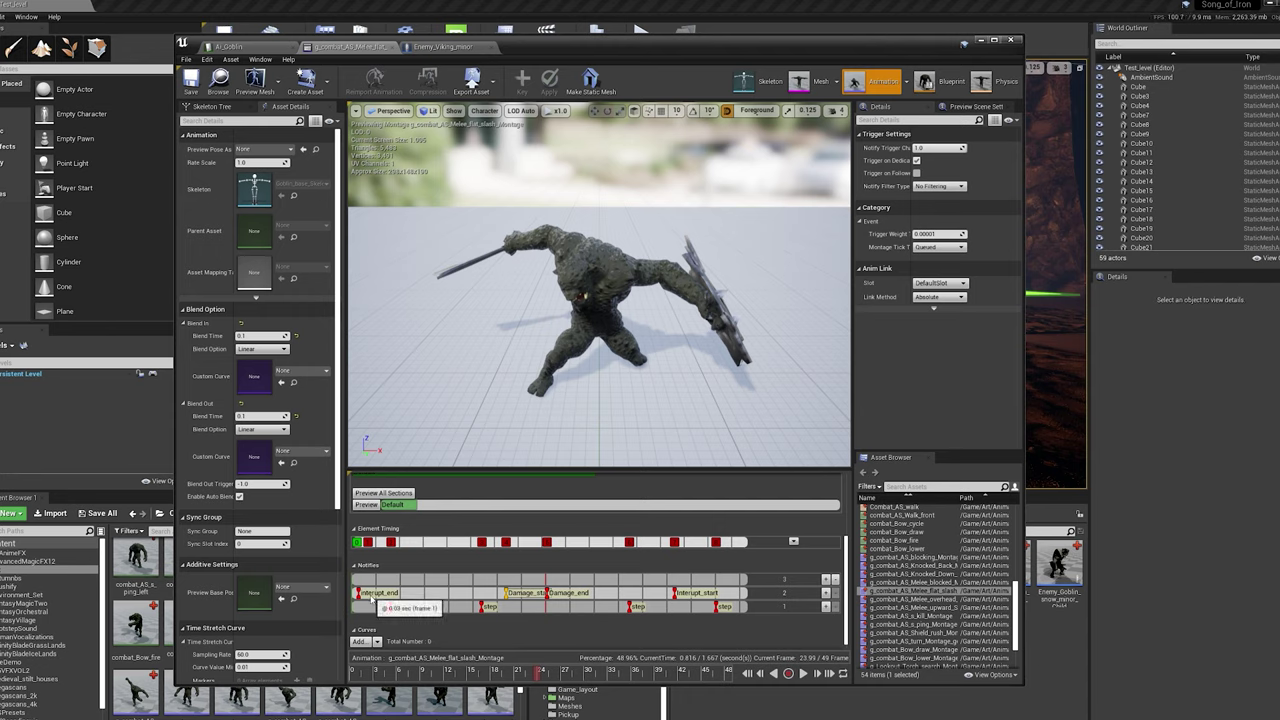
pyautogui.click(385, 593)
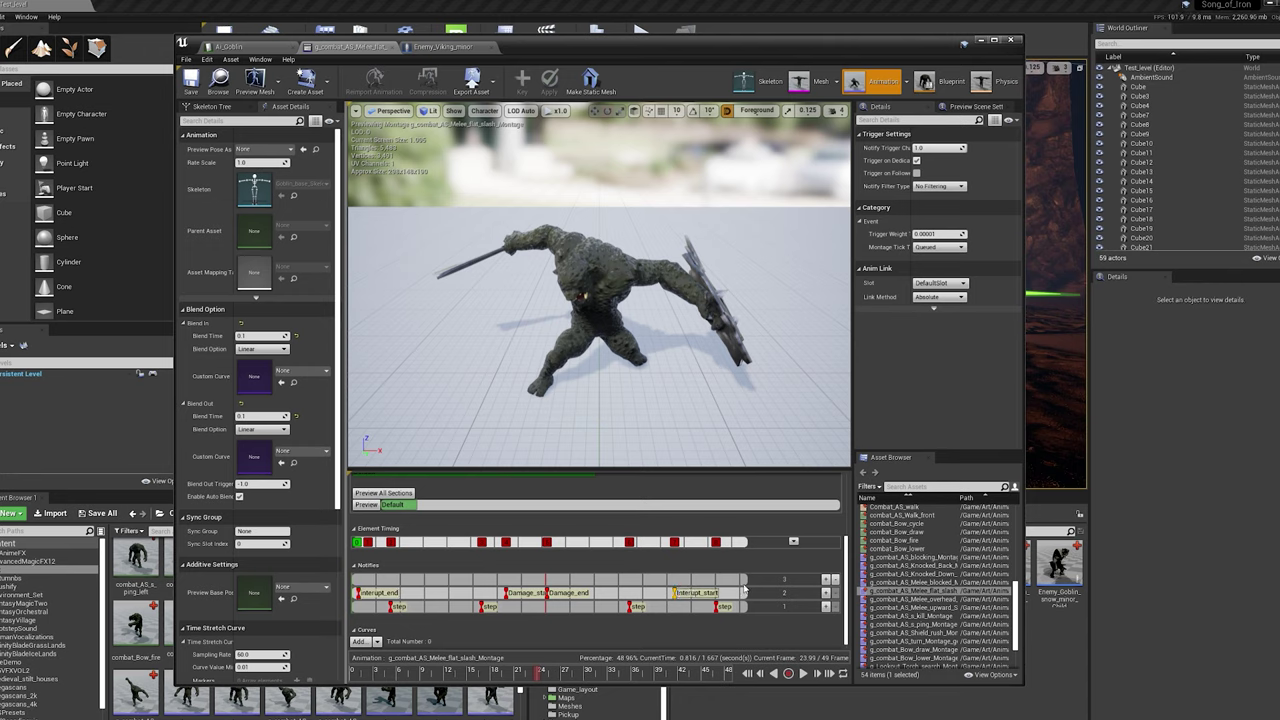
# - Slide the interupt_start notify earlier in the flat slash montage timeline
pyautogui.click(716, 582)
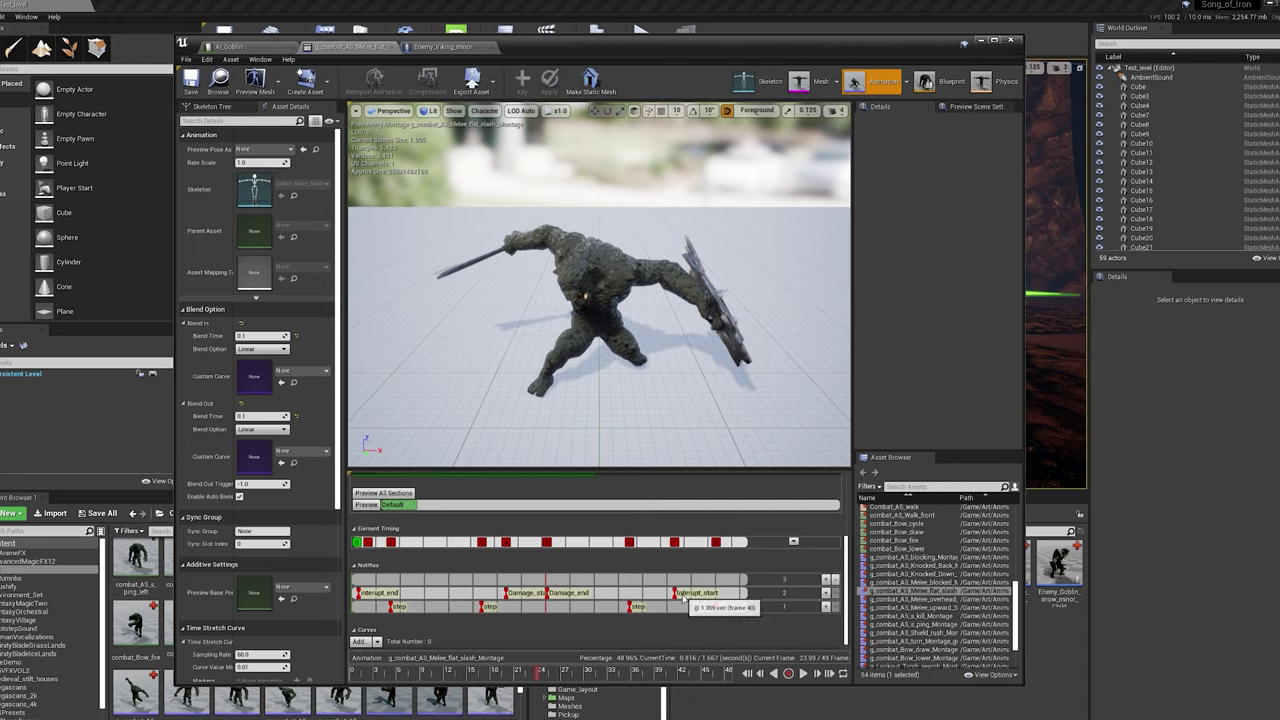
pyautogui.moveTo(697, 593); pyautogui.dragTo(676, 597)
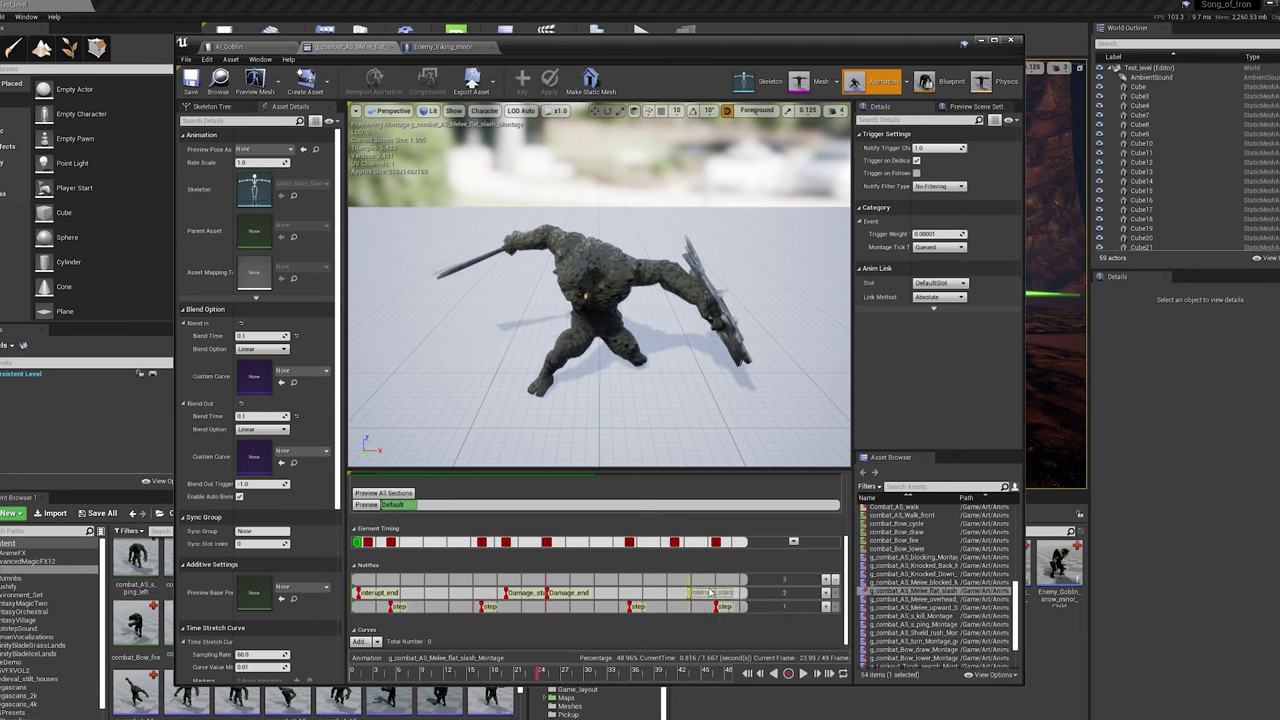
pyautogui.moveTo(706, 593); pyautogui.dragTo(682, 594)
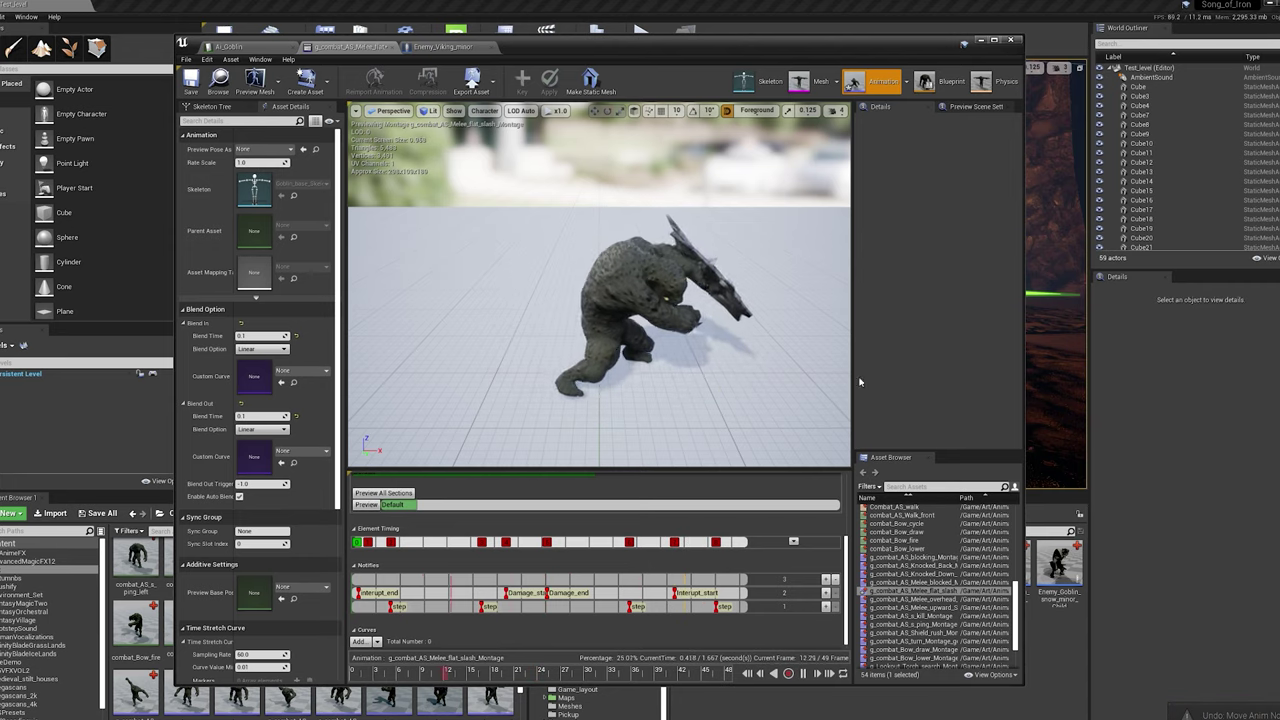
pyautogui.scroll(1, 764, 600)
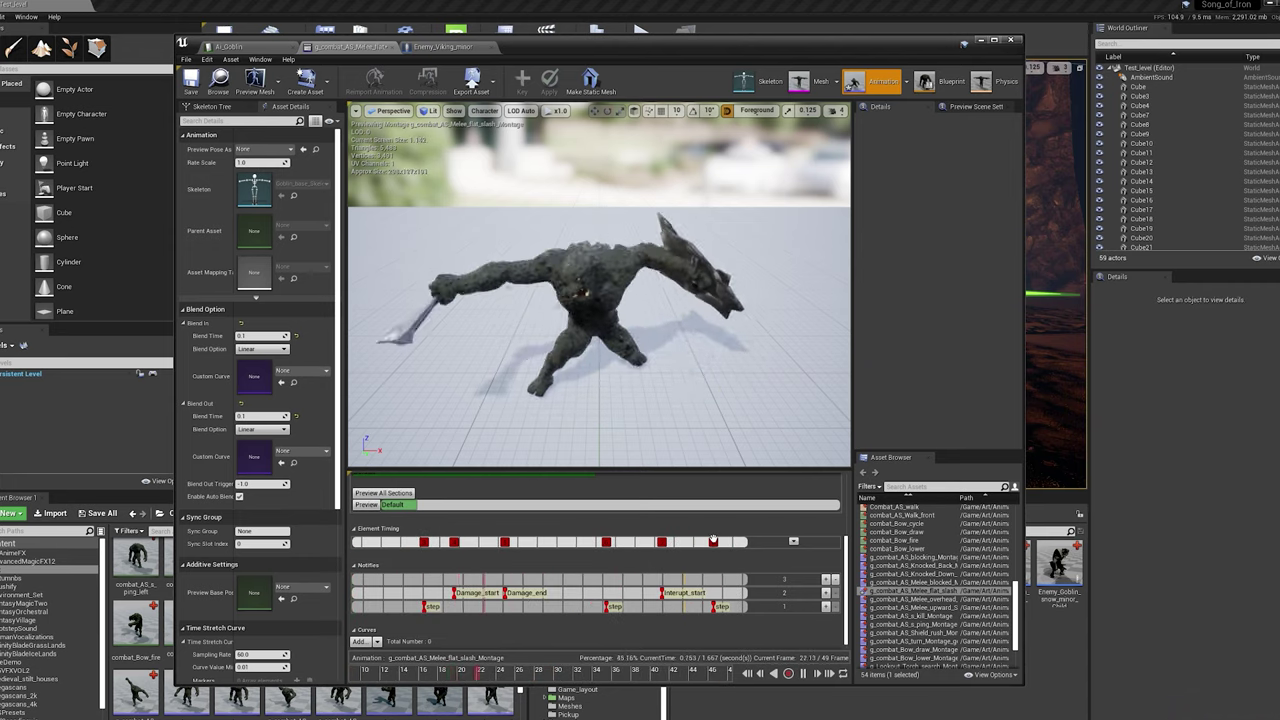
pyautogui.click(801, 673)
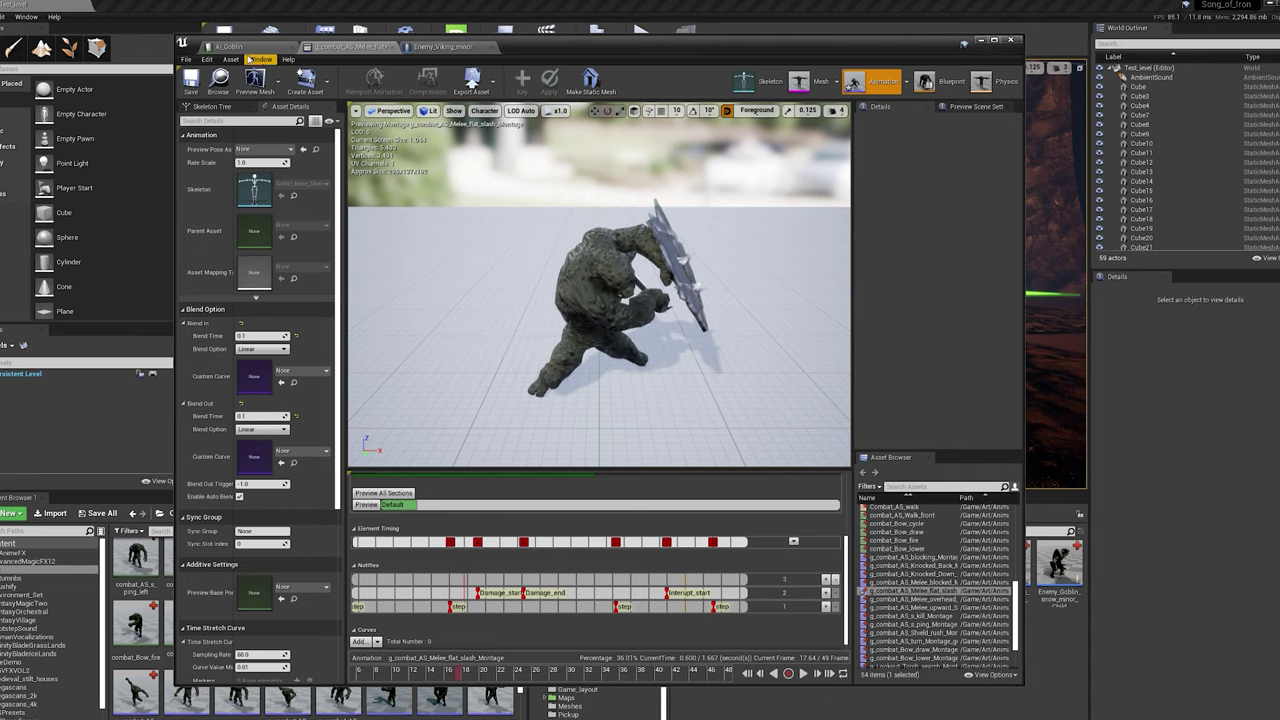
# - Review the AI_Goblin table's Primary_melee Animation_array listing six slash montages, four flat
pyautogui.click(232, 46)
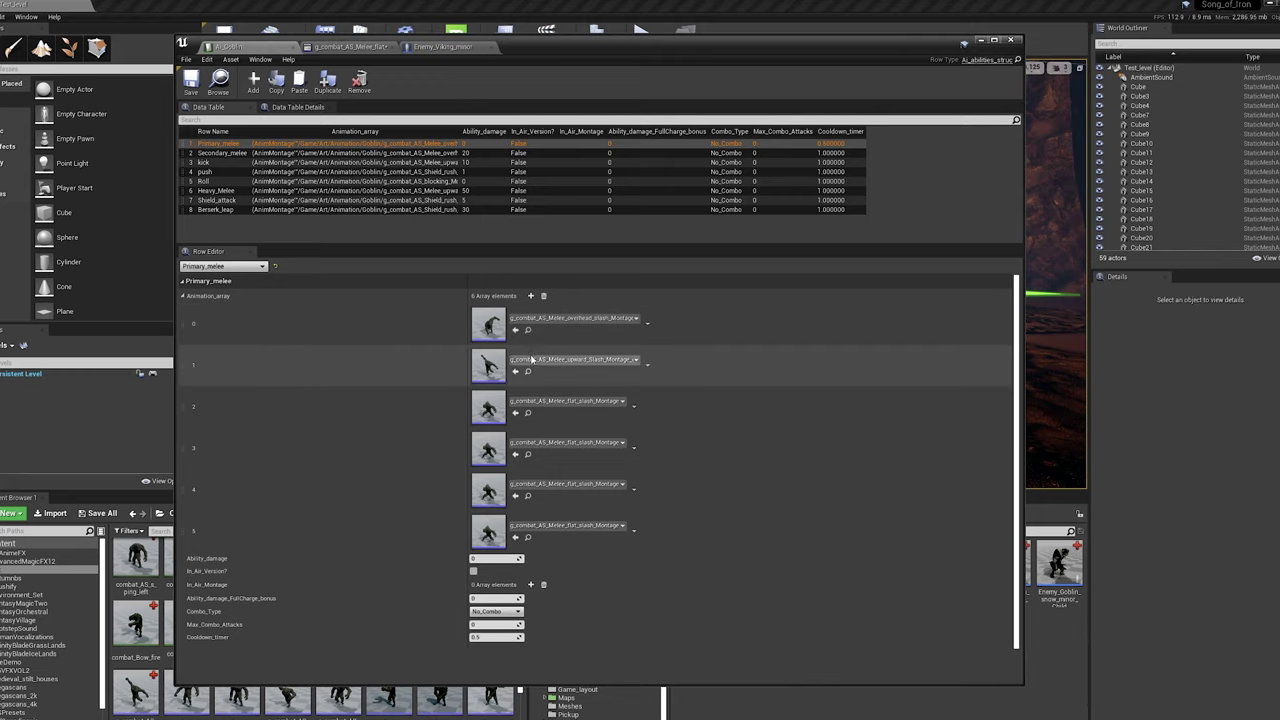
pyautogui.click(183, 296)
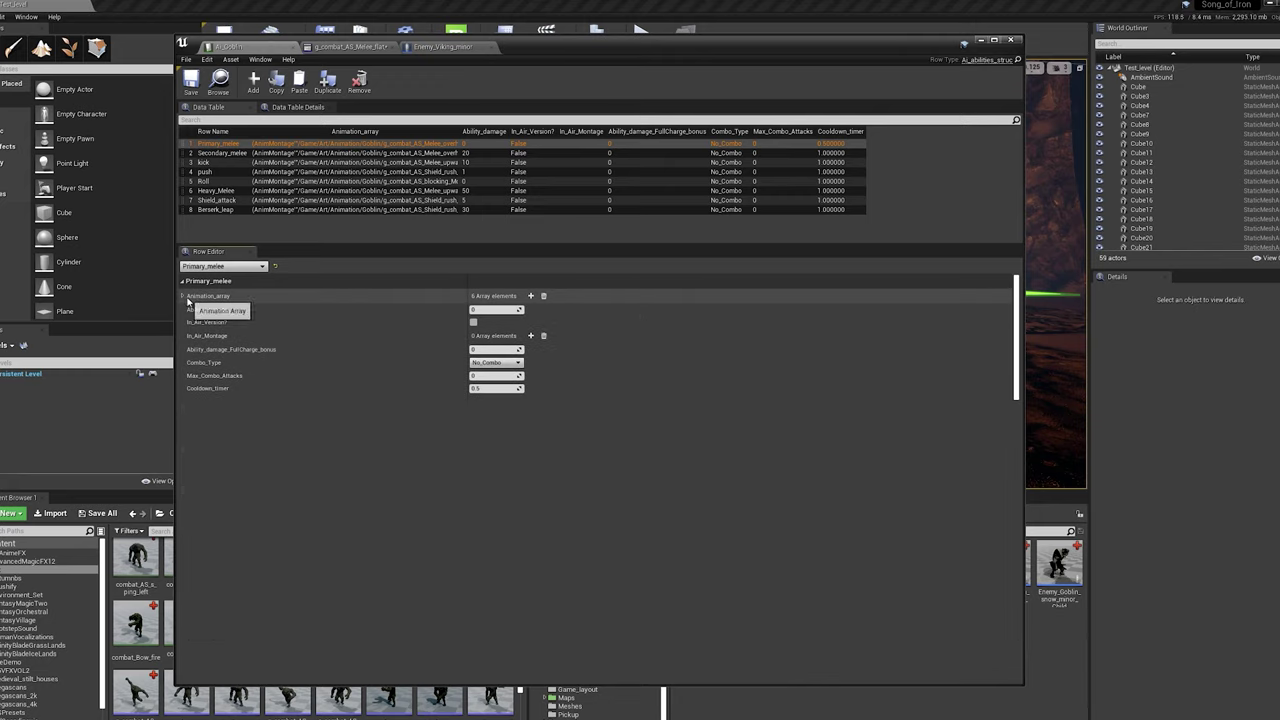
pyautogui.click(344, 296)
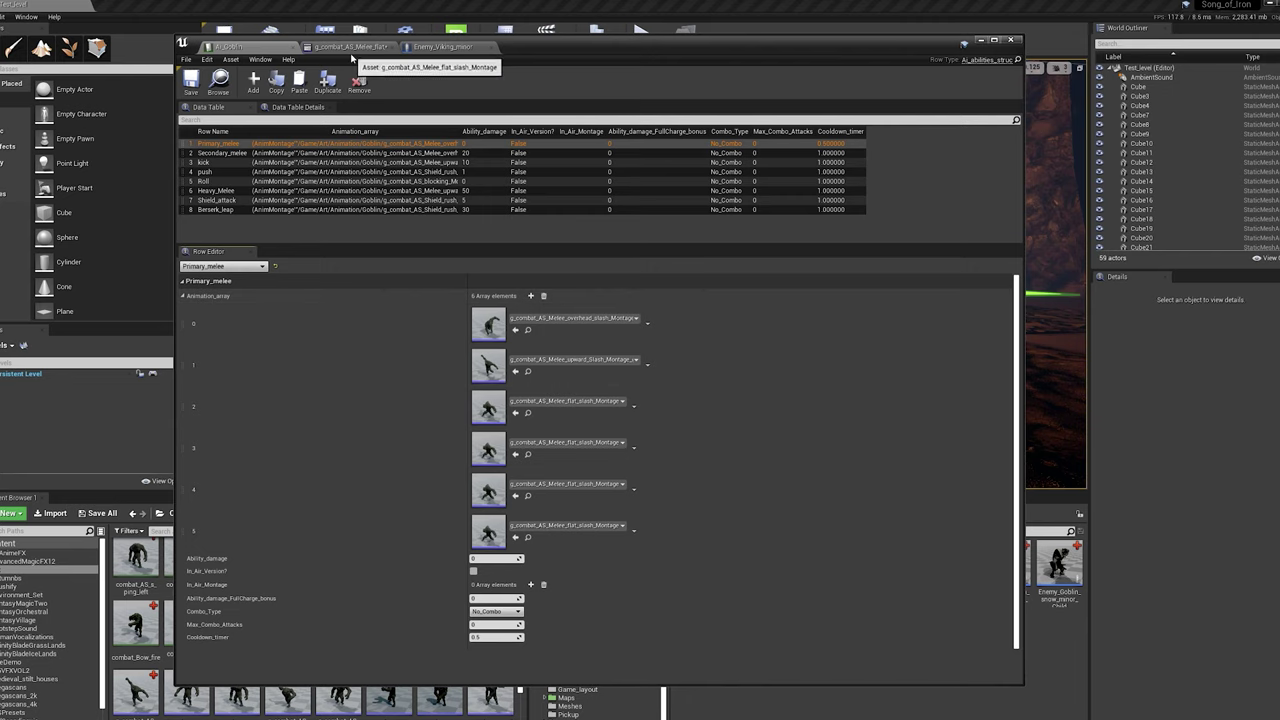
# - Switch to the Enemy_Viking_minor Blueprint, zoom out its Event Graph, and maximize the editor
pyautogui.click(440, 47)
pyautogui.scroll(-2, 455, 432)
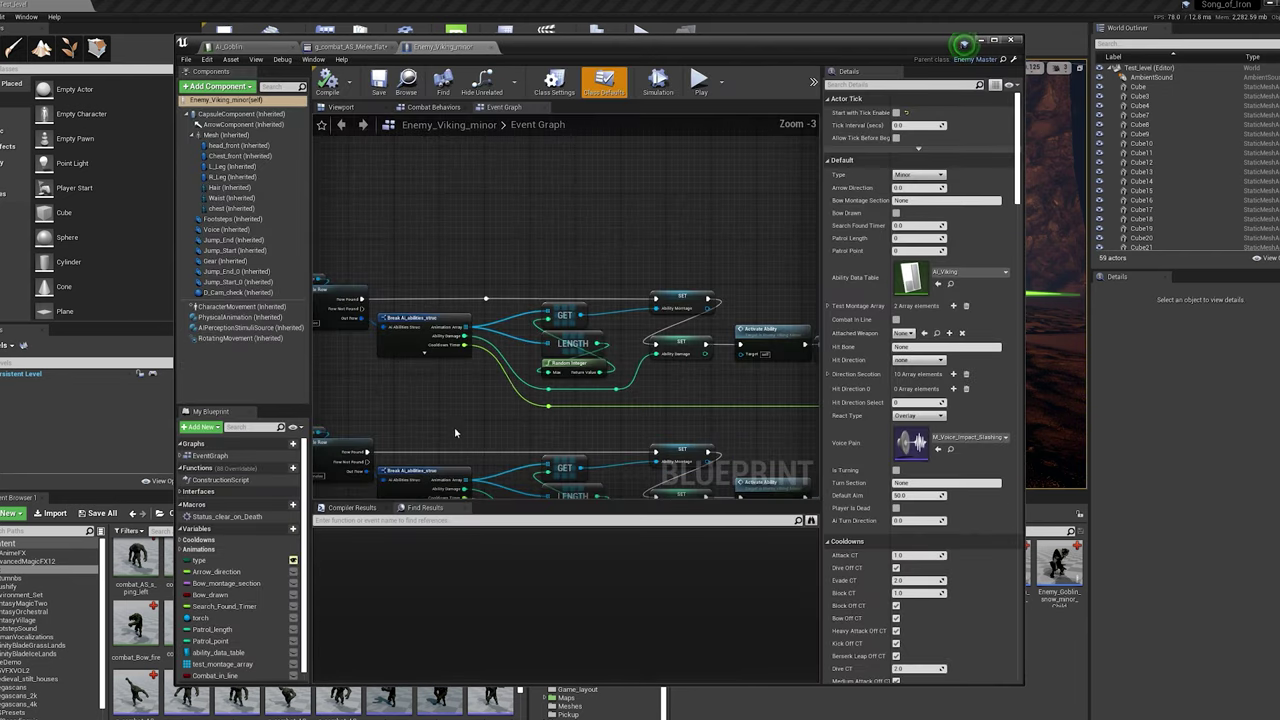
pyautogui.scroll(-2, 593, 402)
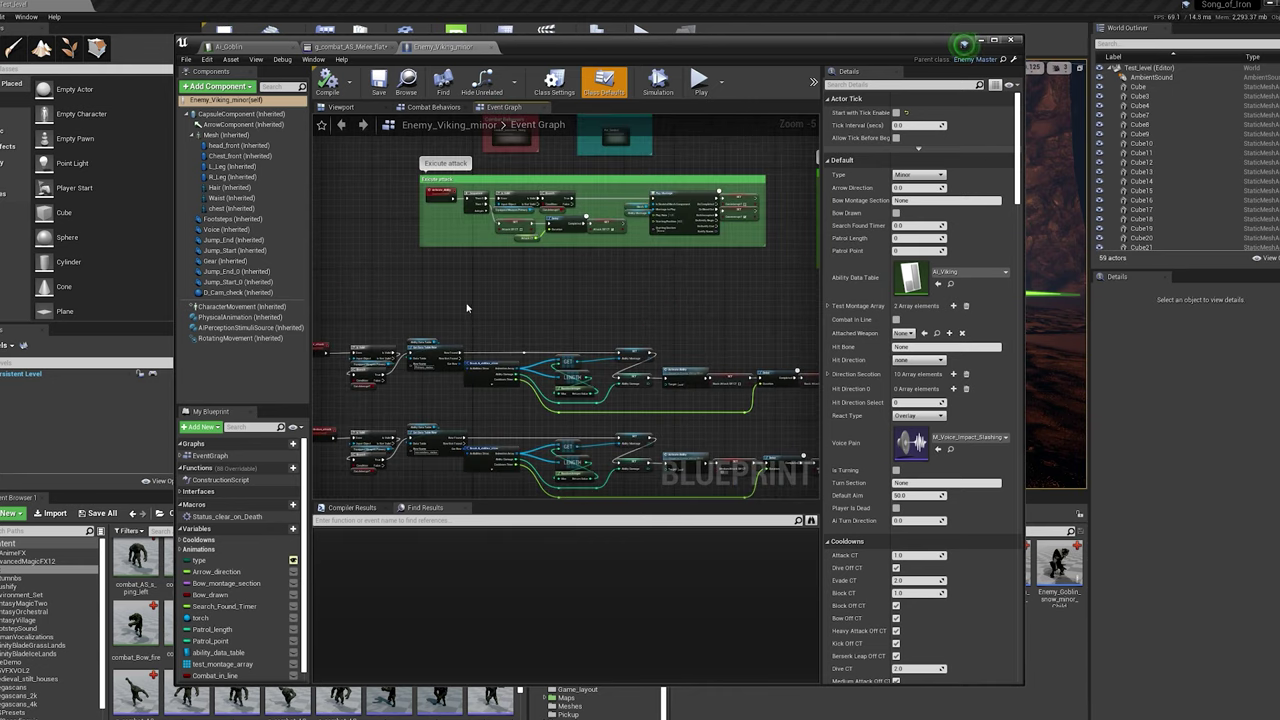
pyautogui.scroll(-2, 466, 308)
pyautogui.moveTo(411, 298); pyautogui.dragTo(596, 290, button='right')
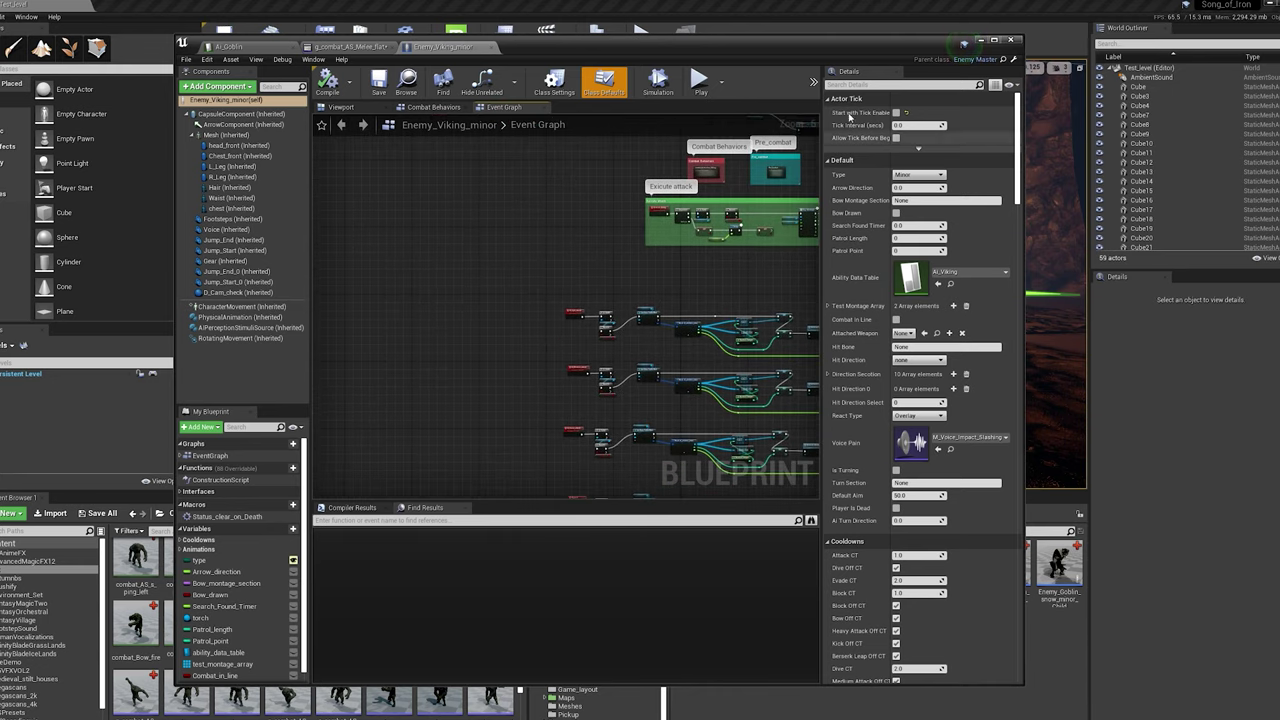
pyautogui.doubleClick(846, 51)
# - Pan along the AI_light_attack logic to the Activate Ability and Delay nodes
pyautogui.scroll(2, 433, 259)
pyautogui.scroll(3, 433, 259)
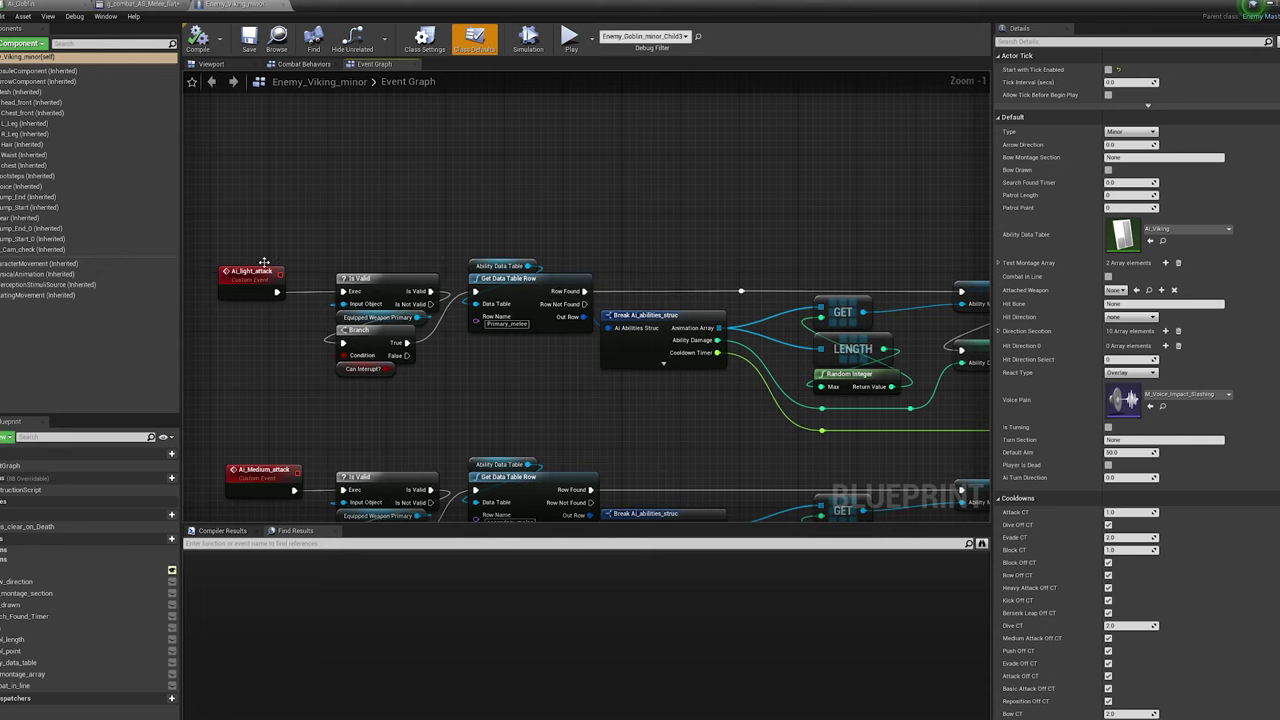
pyautogui.moveTo(251, 270); pyautogui.dragTo(319, 272, button='right')
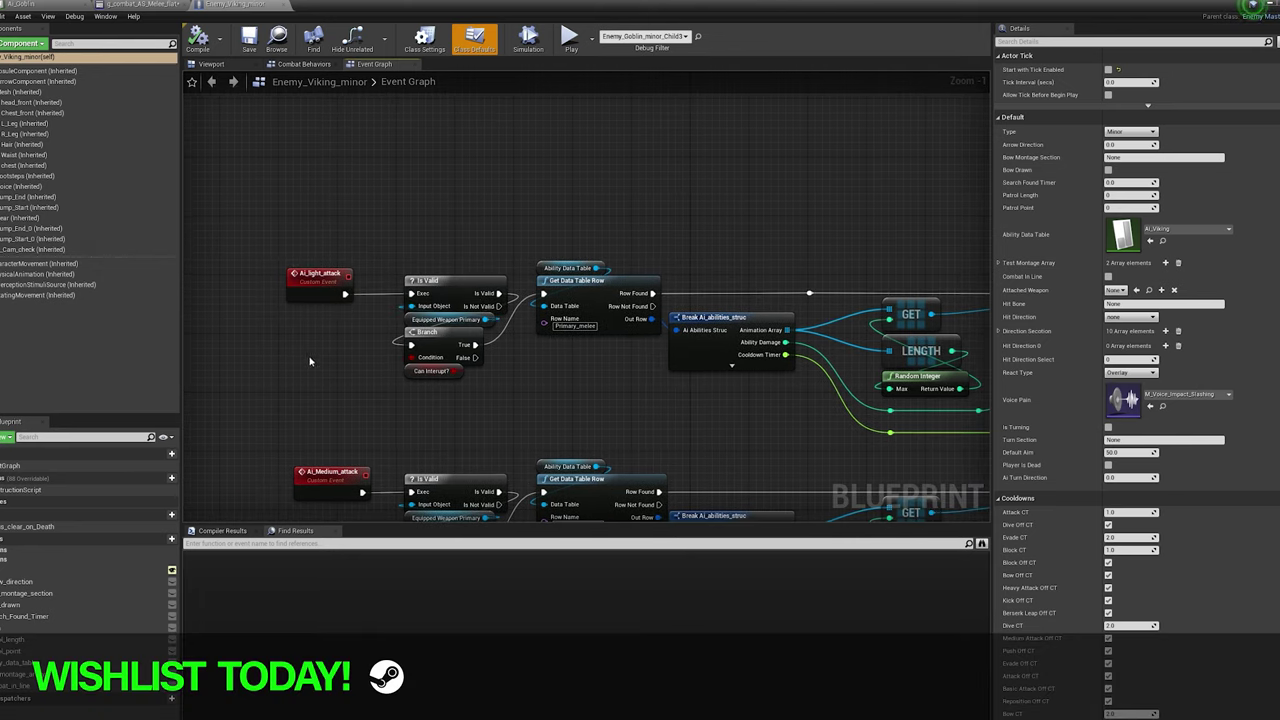
pyautogui.moveTo(567, 406); pyautogui.dragTo(423, 385, button='right')
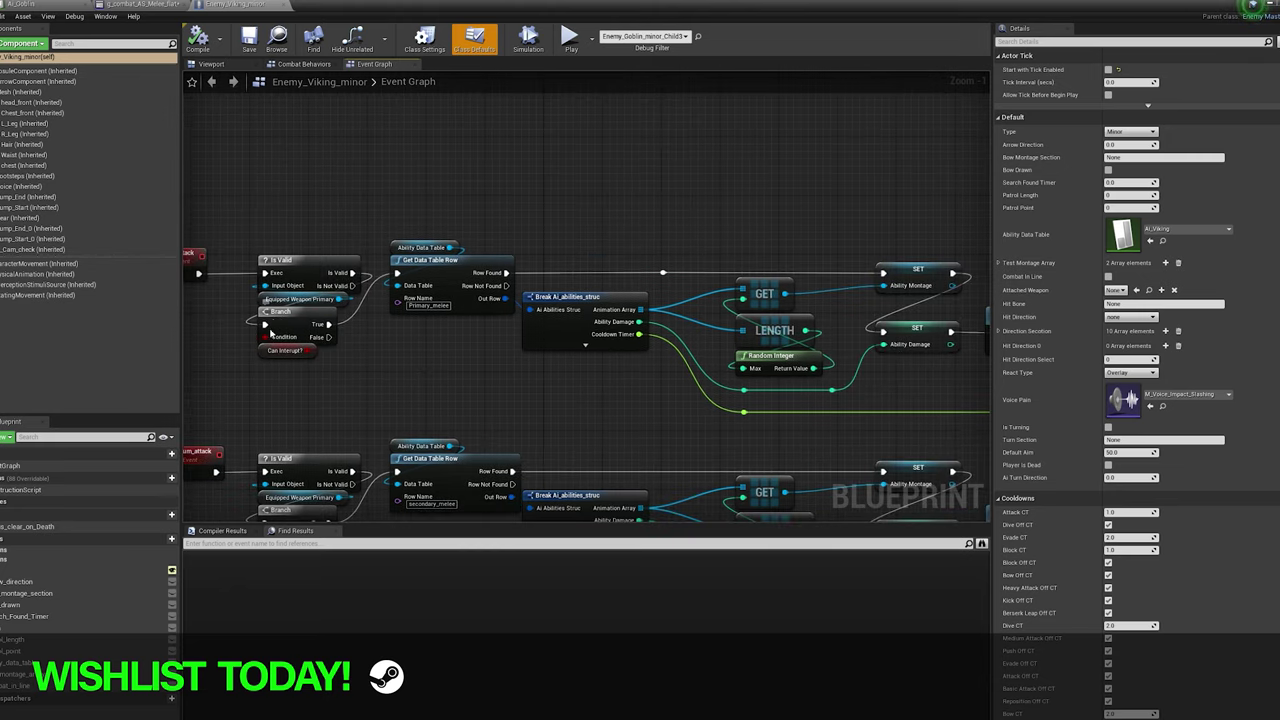
pyautogui.moveTo(316, 350); pyautogui.dragTo(281, 330, button='right')
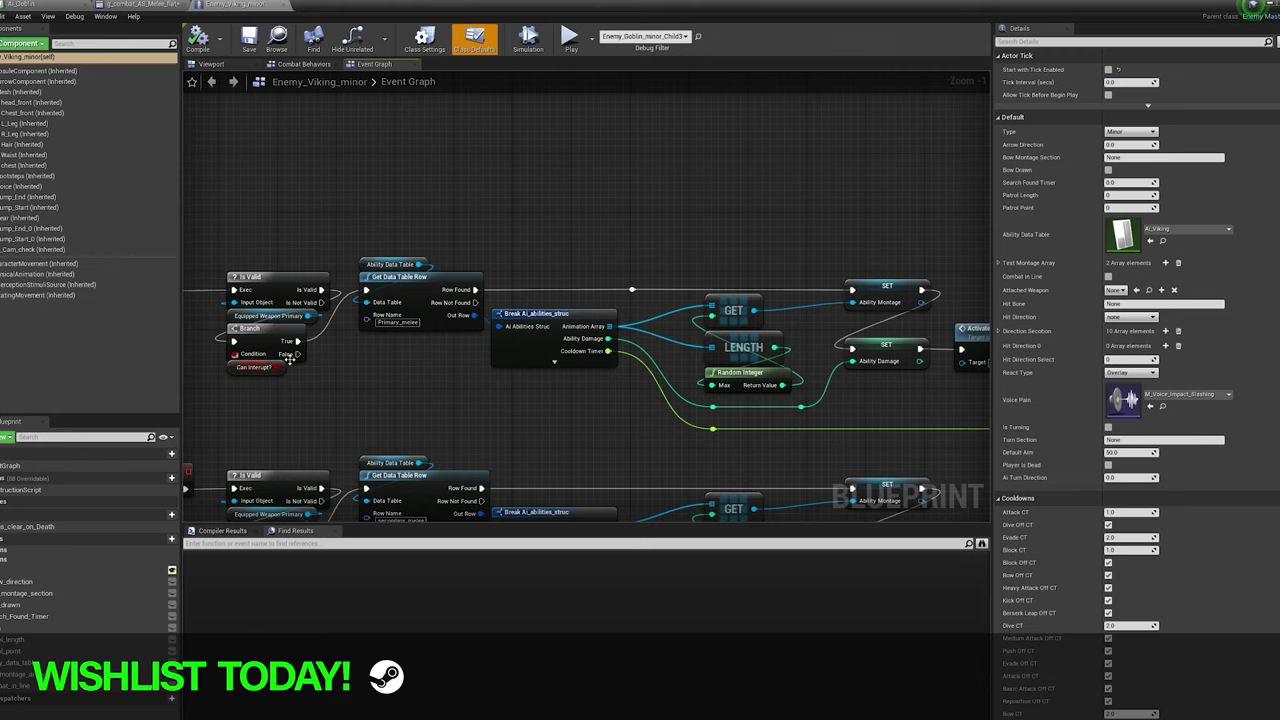
pyautogui.moveTo(475, 412); pyautogui.dragTo(300, 332, button='right')
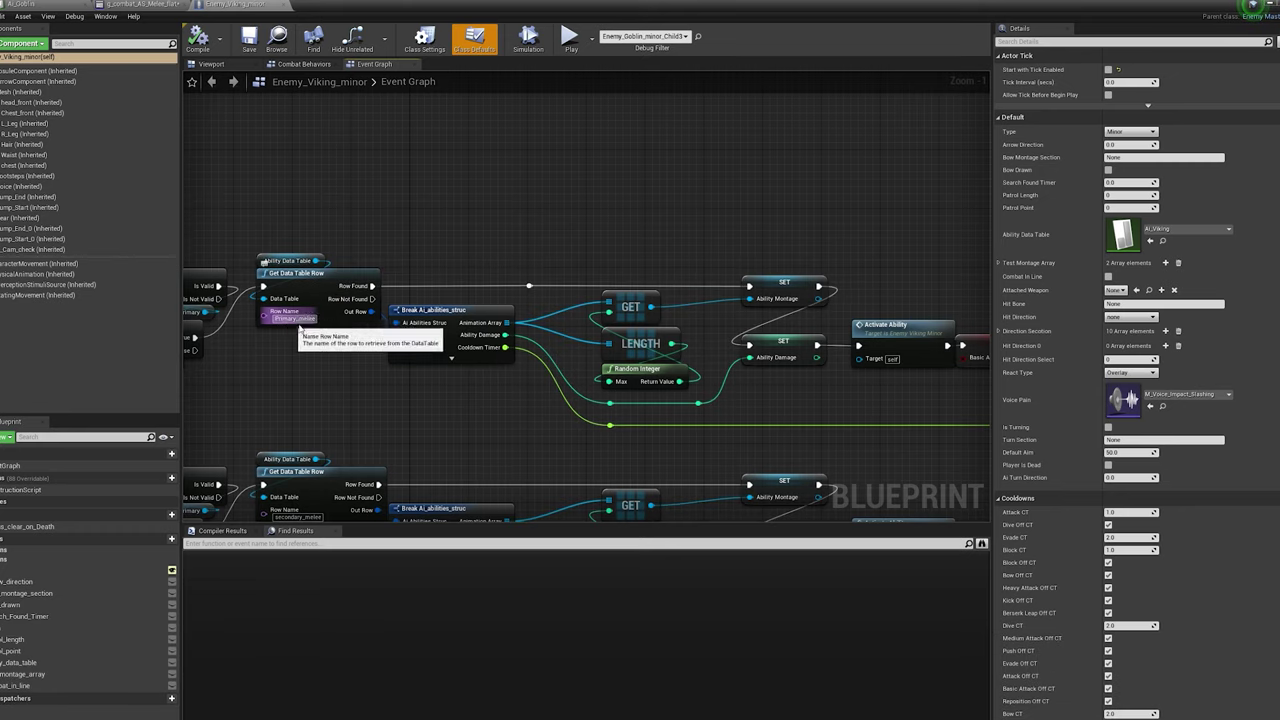
pyautogui.moveTo(514, 371); pyautogui.dragTo(376, 443, button='right')
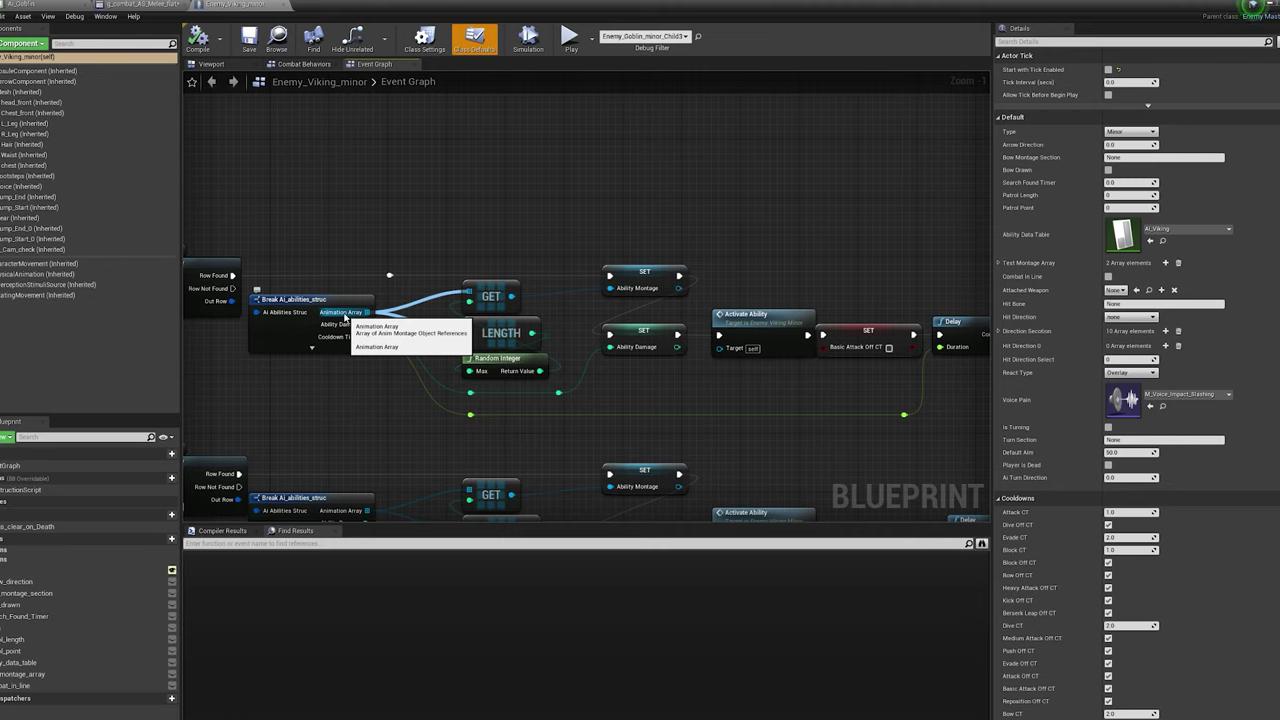
pyautogui.click(498, 301)
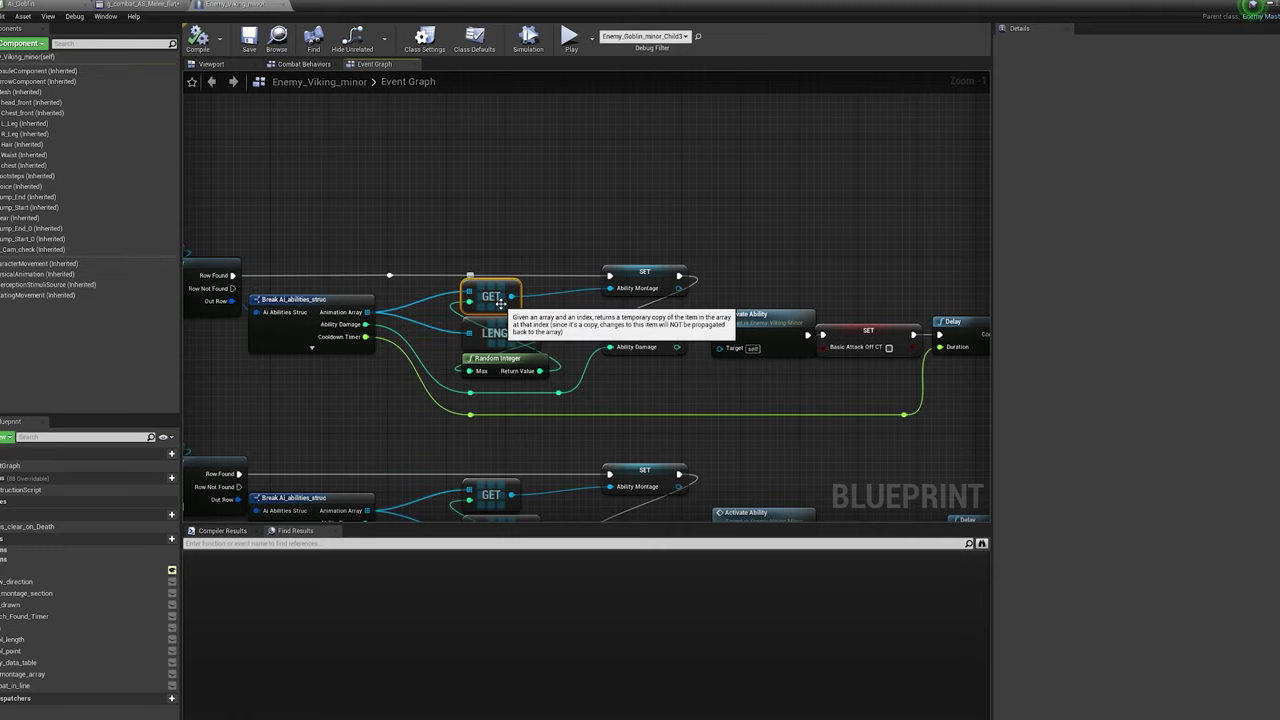
pyautogui.click(510, 336)
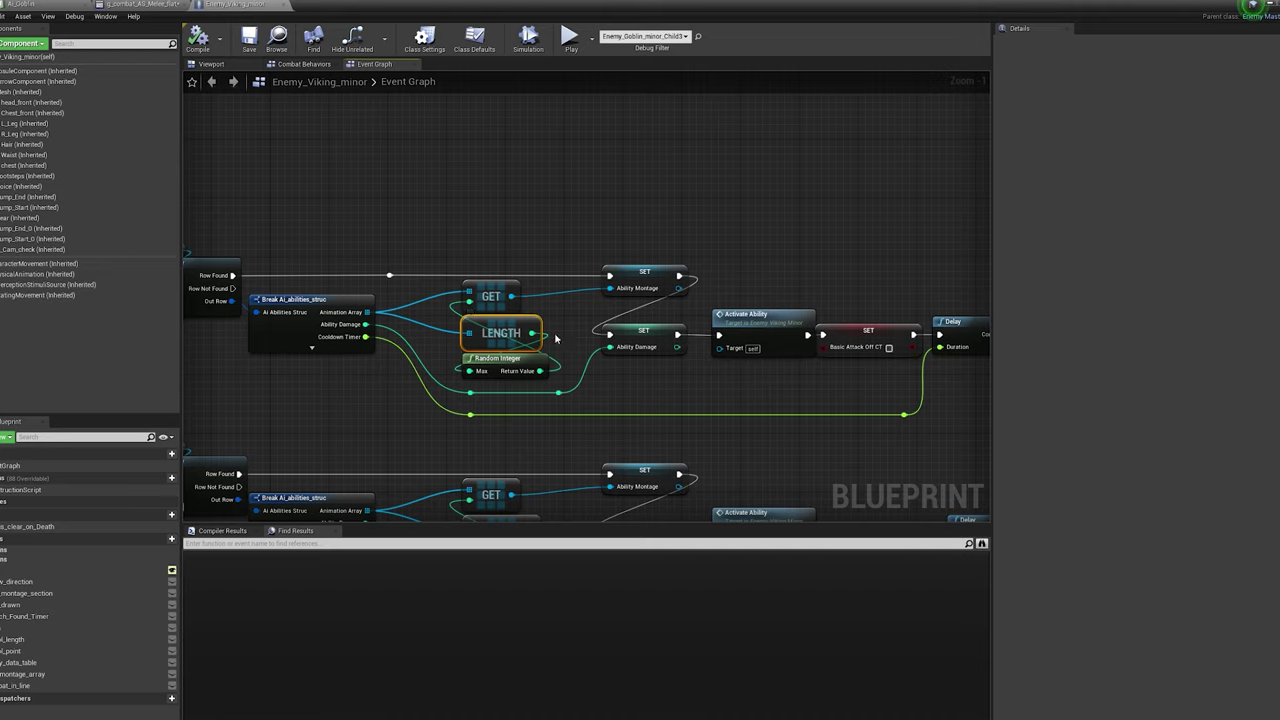
pyautogui.click(502, 375)
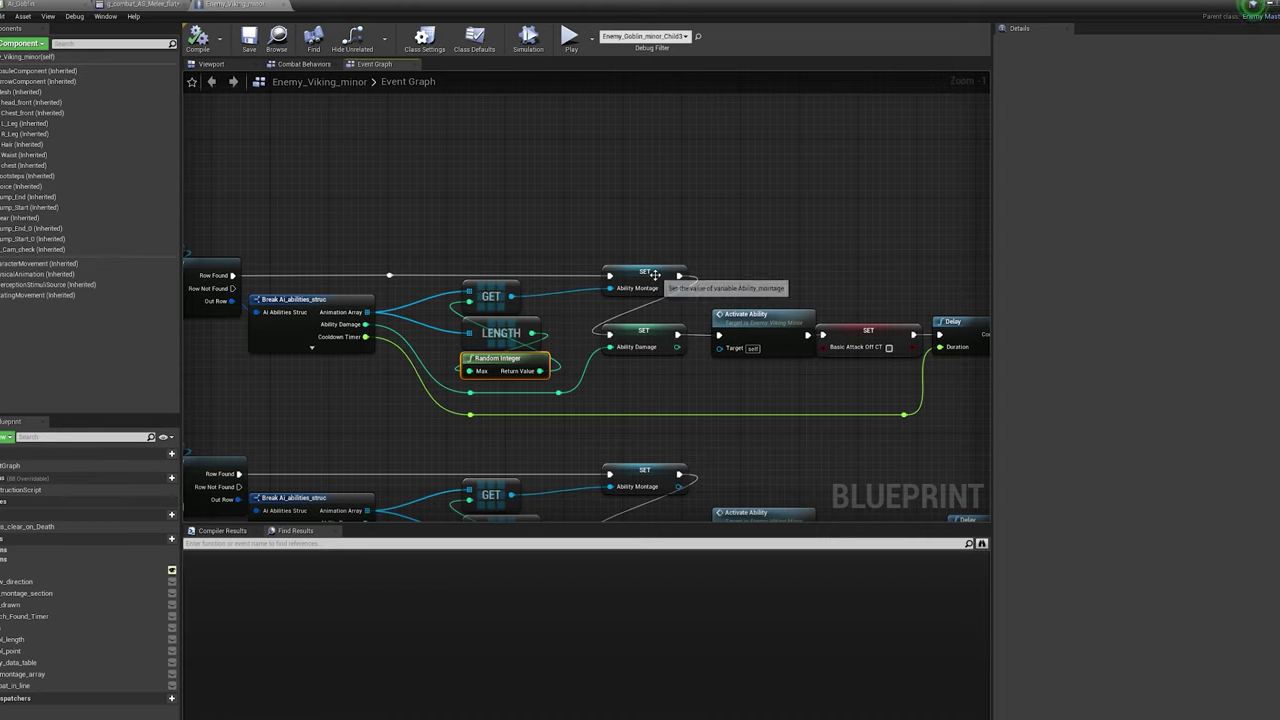
pyautogui.click(631, 290)
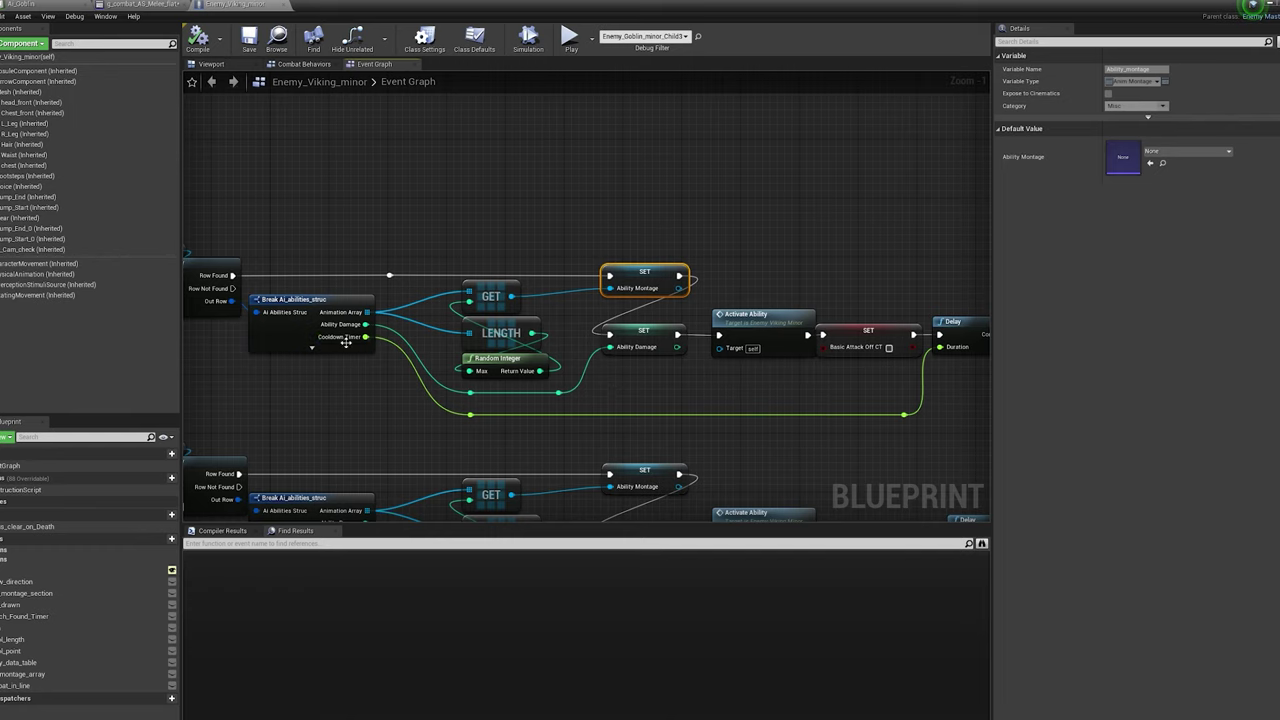
pyautogui.moveTo(346, 341); pyautogui.dragTo(587, 435, button='right')
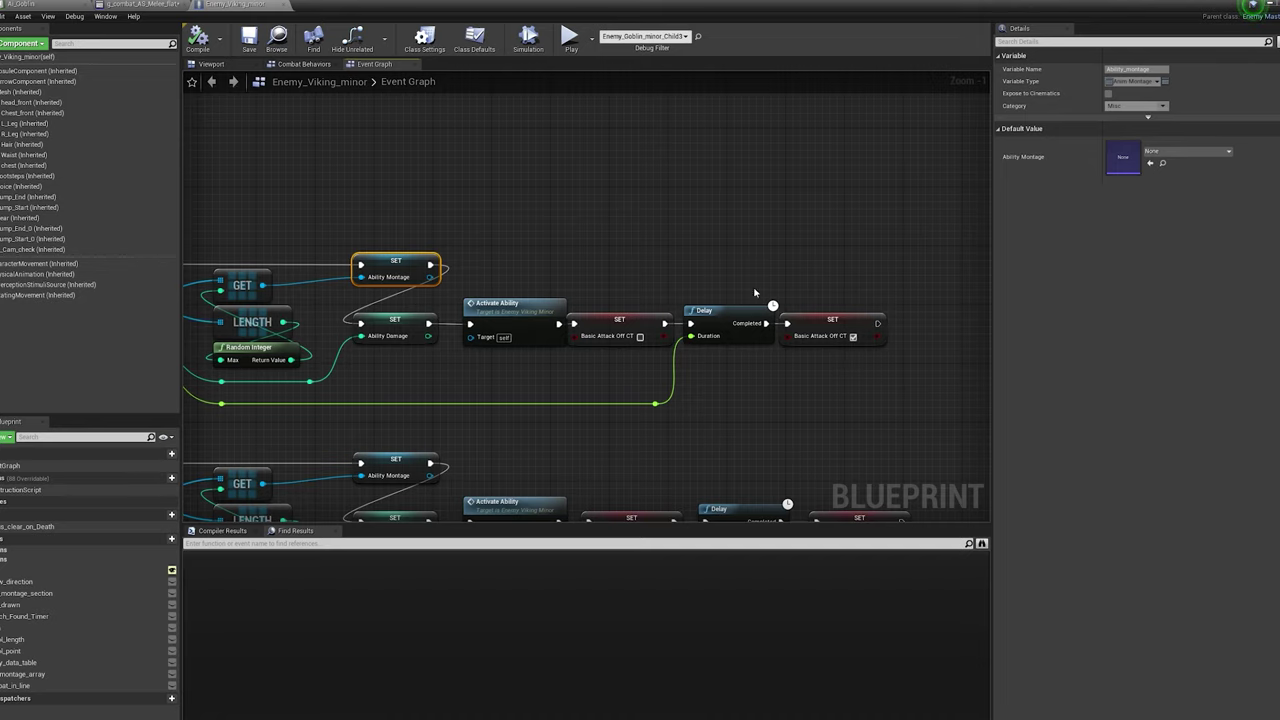
pyautogui.moveTo(548, 384); pyautogui.dragTo(632, 408, button='right')
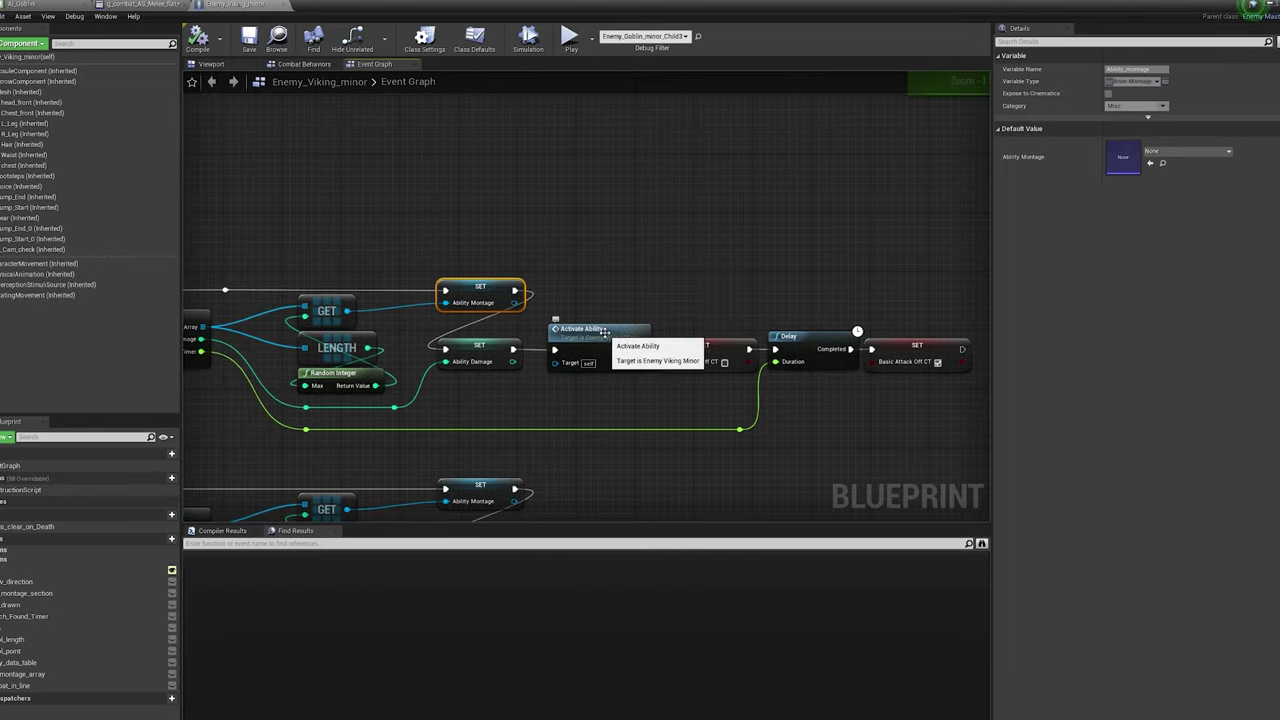
pyautogui.doubleClick(595, 332)
# - Pan past the Play Montage node to the Dive Roll section, then return to the level editor
pyautogui.moveTo(794, 441); pyautogui.dragTo(515, 421, button='right')
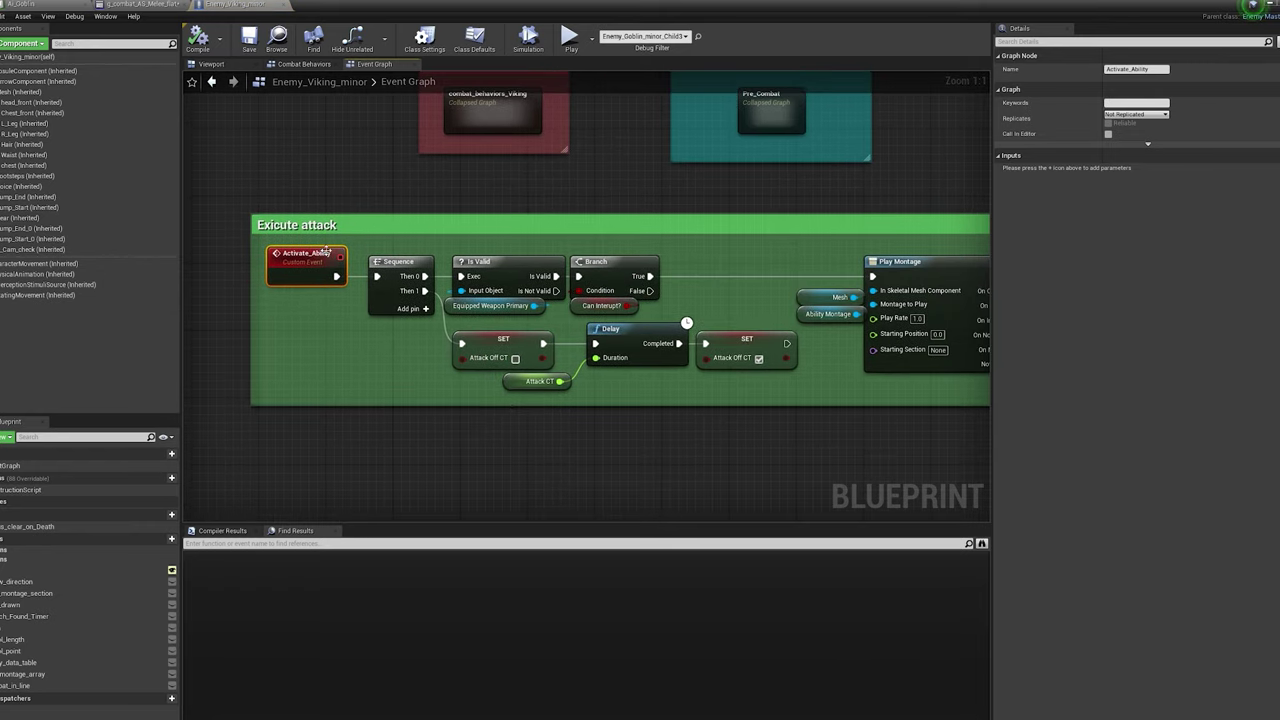
pyautogui.moveTo(383, 361); pyautogui.dragTo(320, 337, button='right')
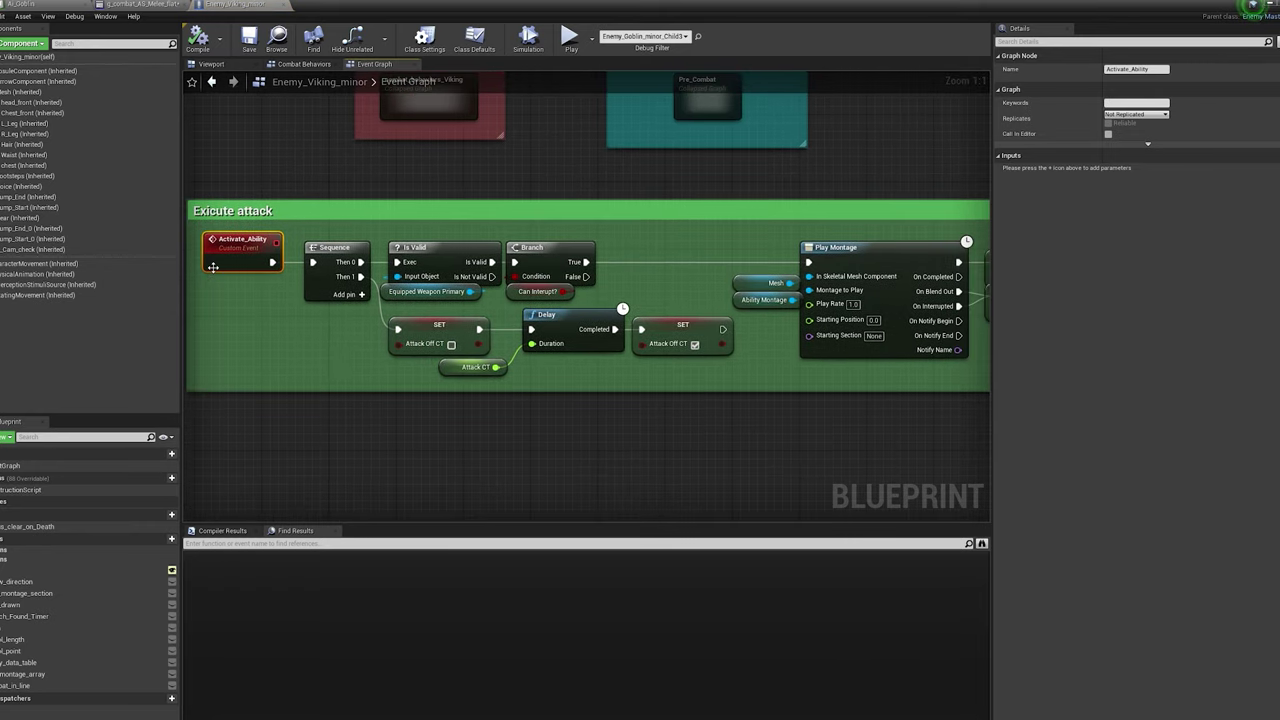
pyautogui.moveTo(562, 442); pyautogui.dragTo(548, 444, button='right')
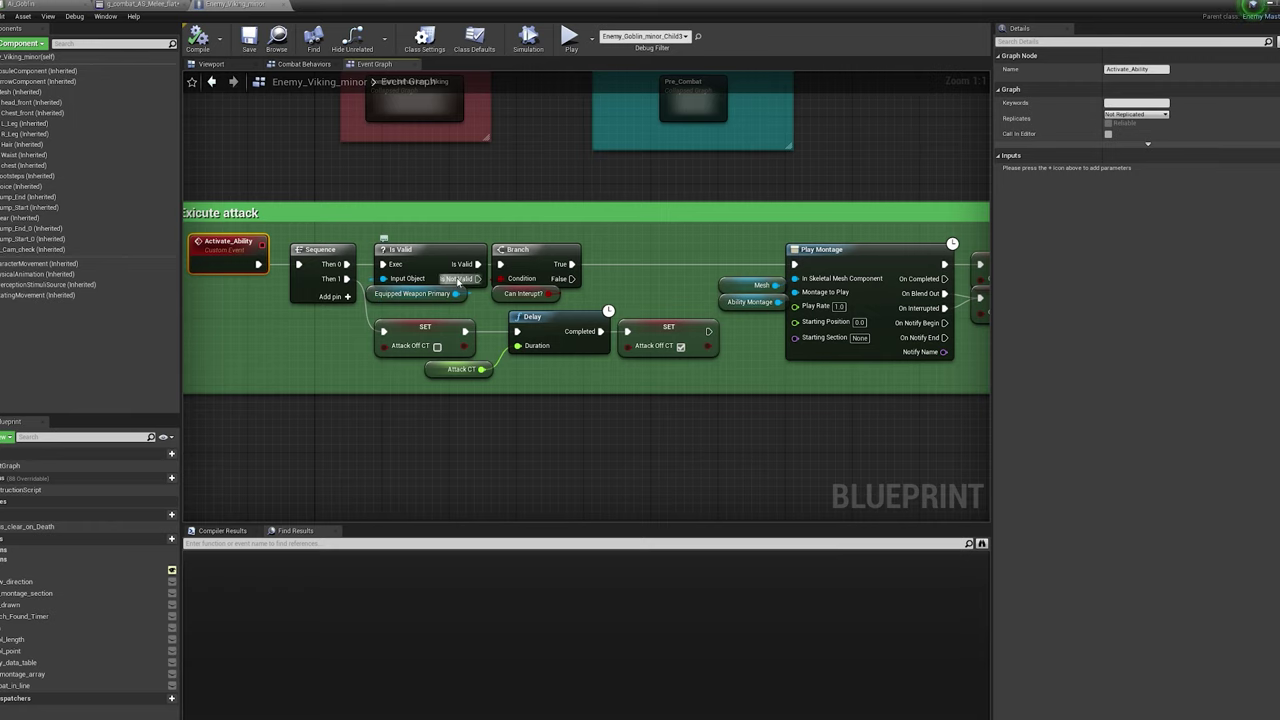
pyautogui.moveTo(605, 410); pyautogui.dragTo(549, 413, button='right')
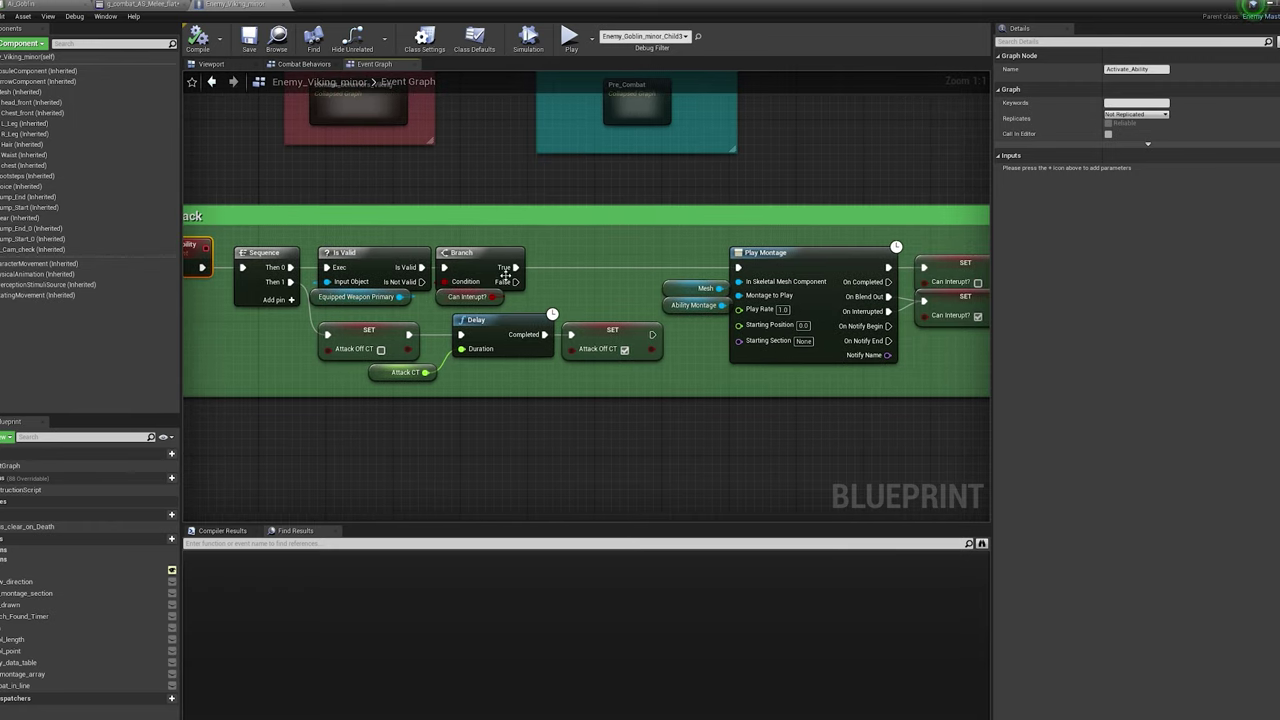
pyautogui.moveTo(660, 420); pyautogui.dragTo(388, 425, button='right')
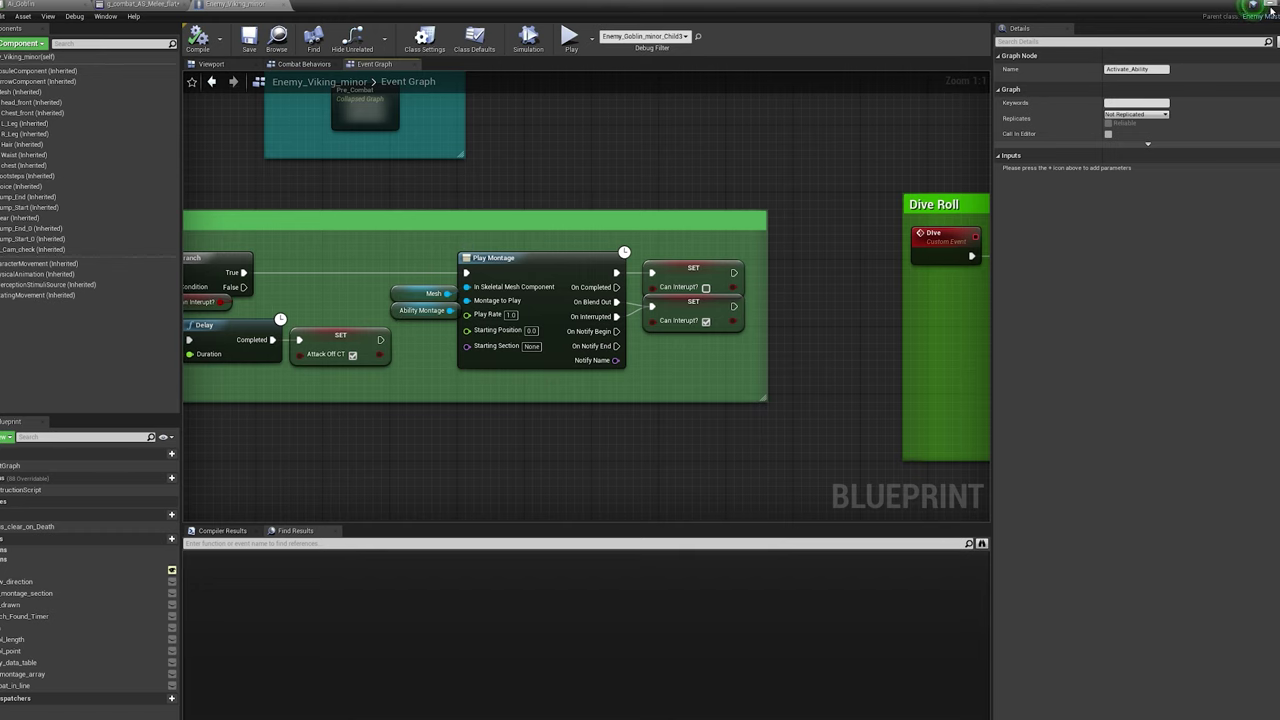
pyautogui.click(1271, 9)
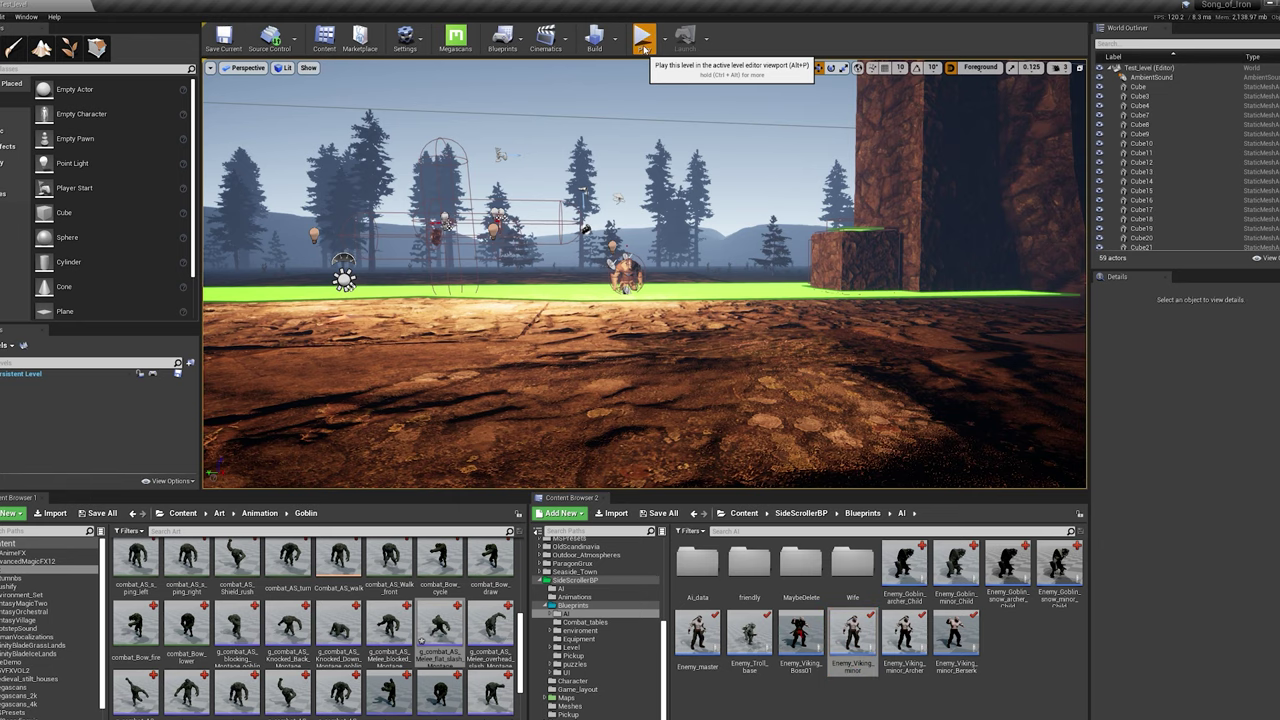
# - Start a Play In Editor session to fight the goblin in the test level
pyautogui.click(643, 42)
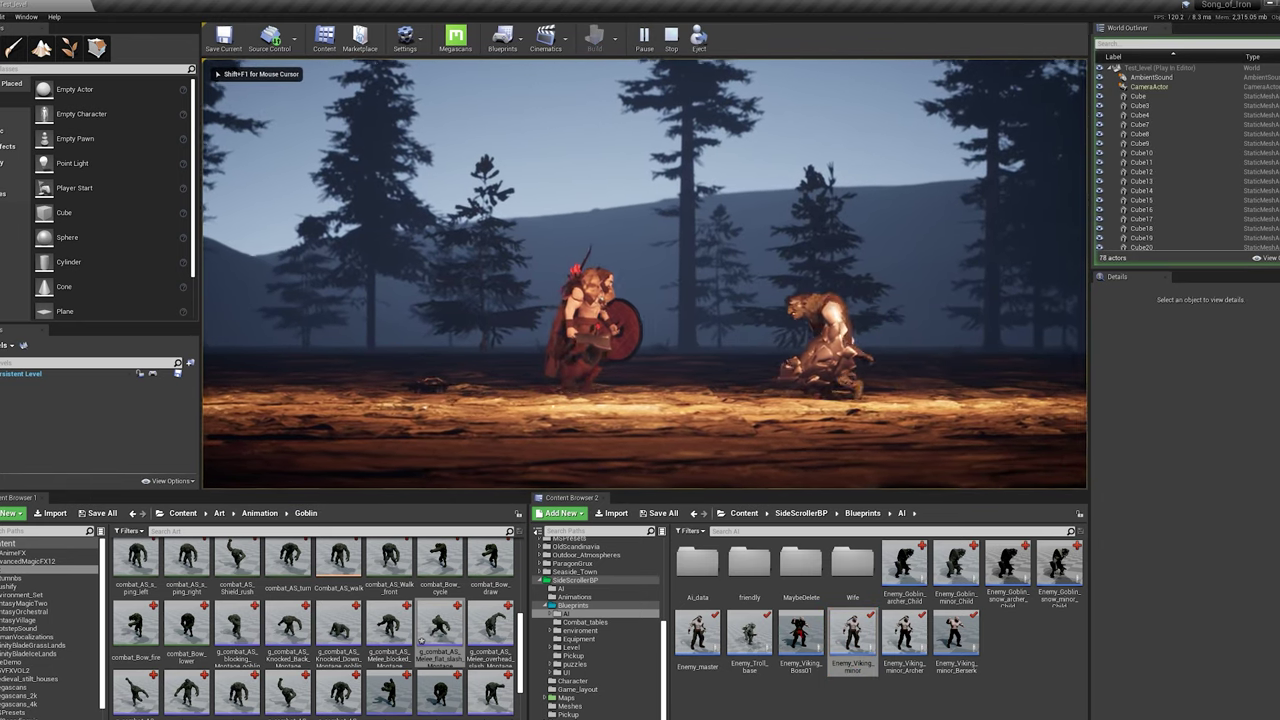